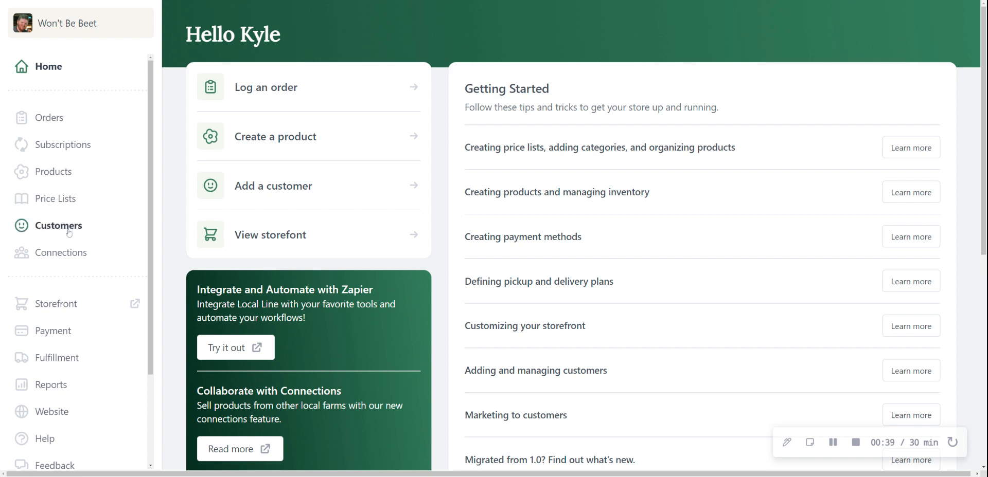
# Step: Open the Connections area and look through its vendor list and hub list
pyautogui.click(54, 253)
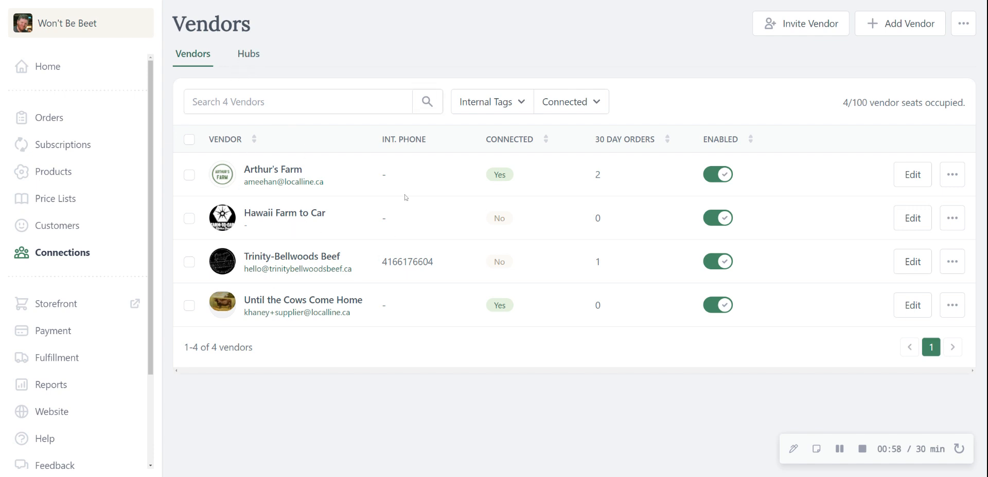
pyautogui.click(252, 57)
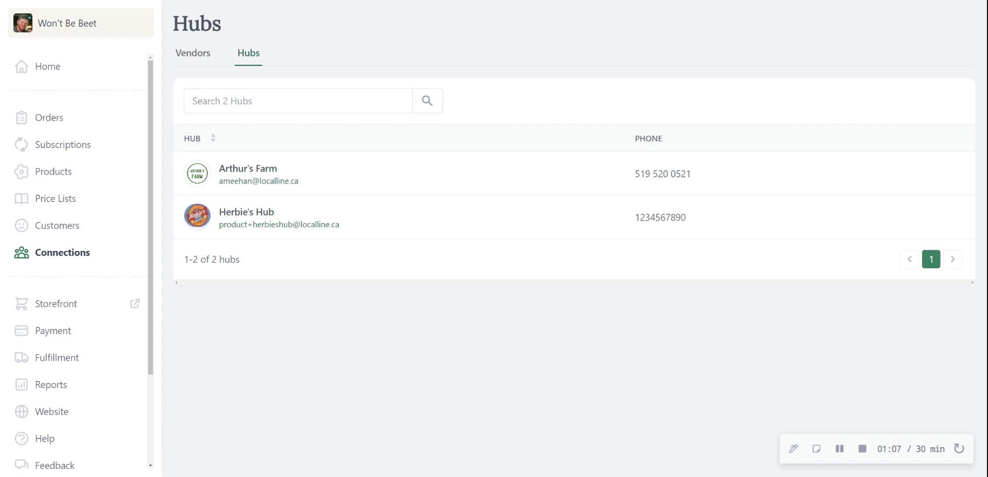
pyautogui.click(190, 57)
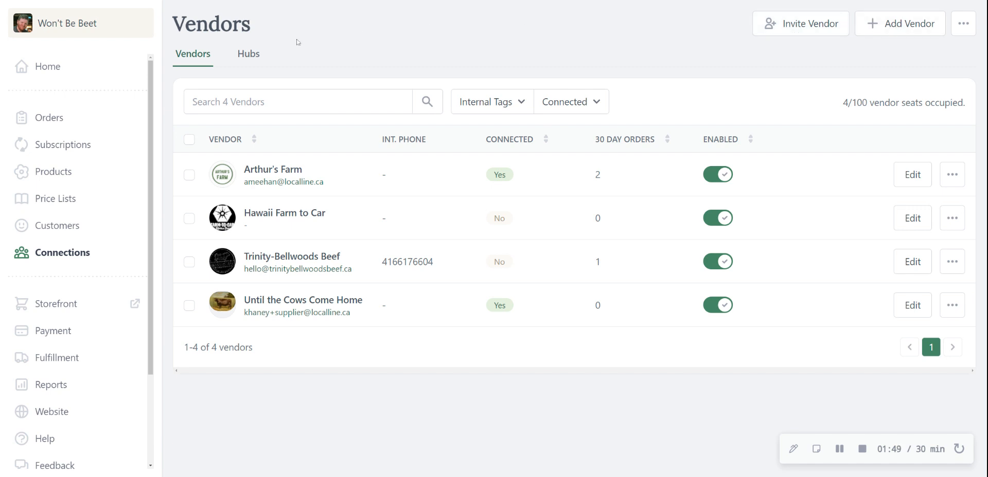
pyautogui.click(248, 54)
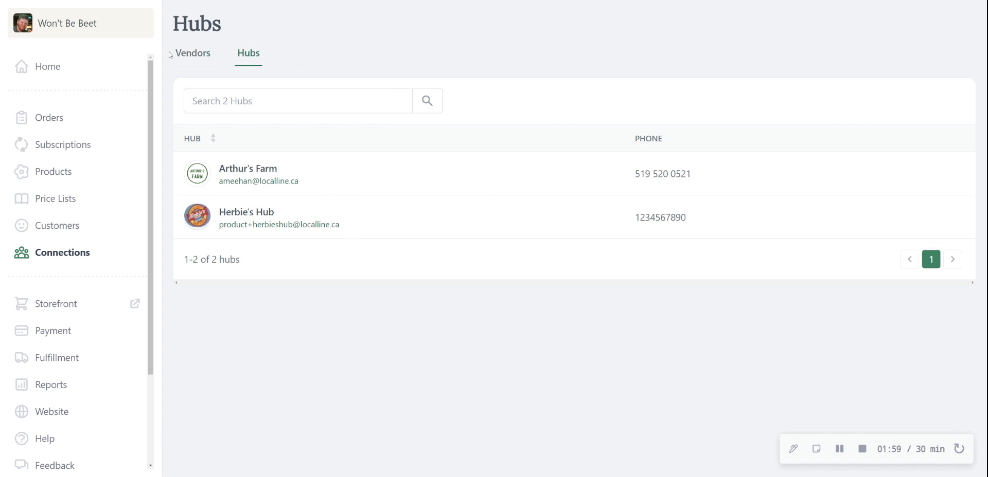
# Step: Open the customer list and examine which price lists the customers are assigned to
pyautogui.click(57, 236)
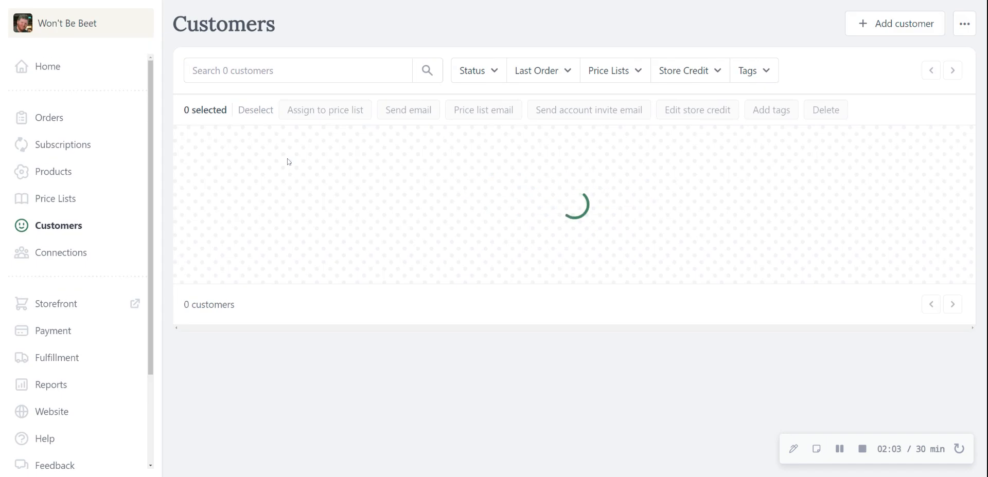
pyautogui.scroll(-1, 469, 130)
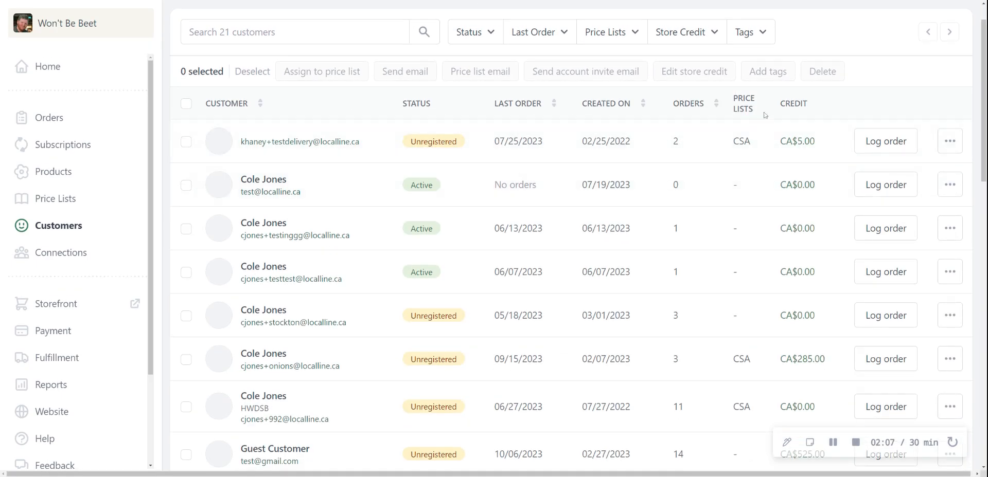
pyautogui.scroll(-2, 741, 360)
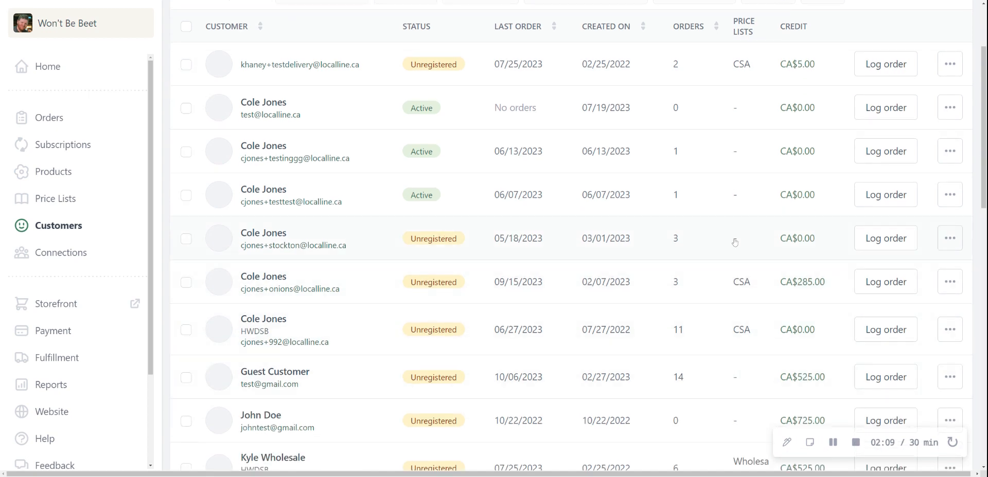
pyautogui.scroll(2, 705, 198)
pyautogui.scroll(1, 712, 193)
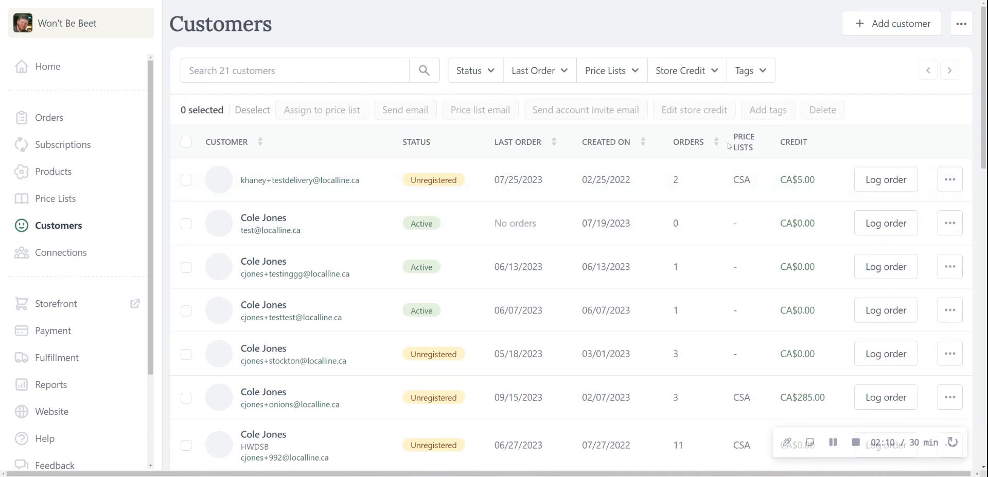
pyautogui.click(634, 77)
pyautogui.scroll(-4, 749, 300)
pyautogui.scroll(-4, 749, 300)
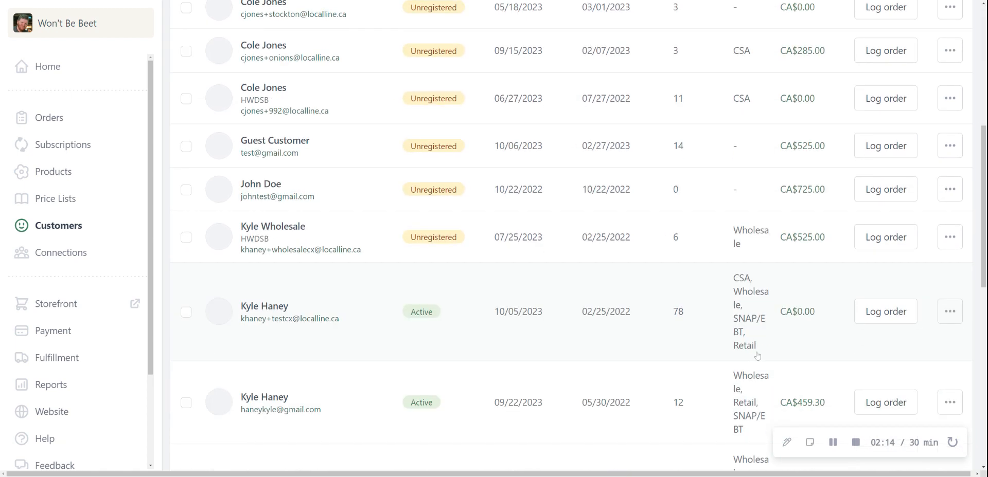
pyautogui.scroll(2, 730, 320)
pyautogui.scroll(5, 731, 320)
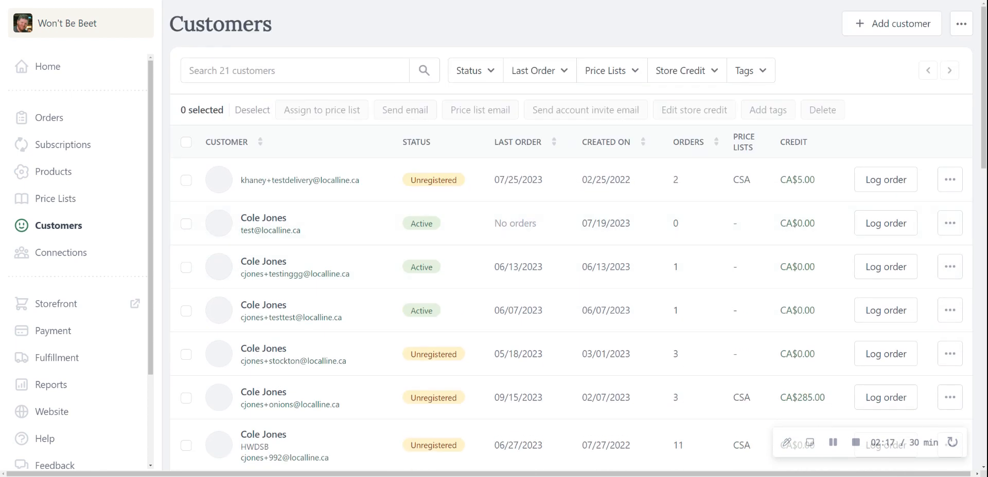
# Step: Show the tag options available for filtering the customer list
pyautogui.click(756, 70)
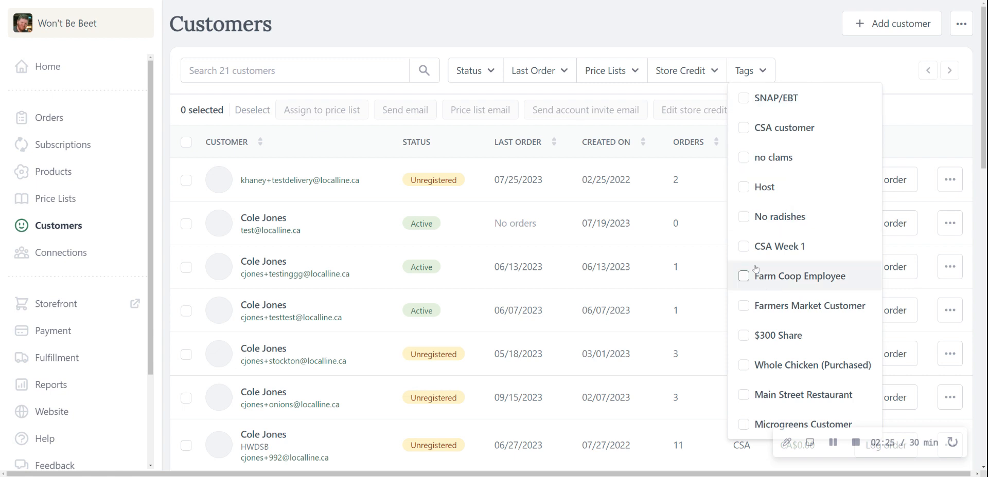
pyautogui.scroll(-1, 775, 204)
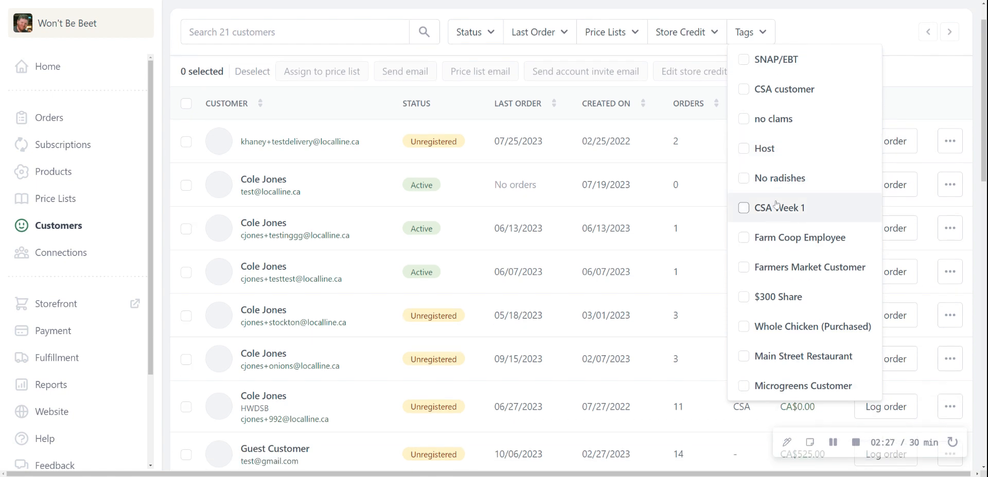
pyautogui.scroll(1, 742, 91)
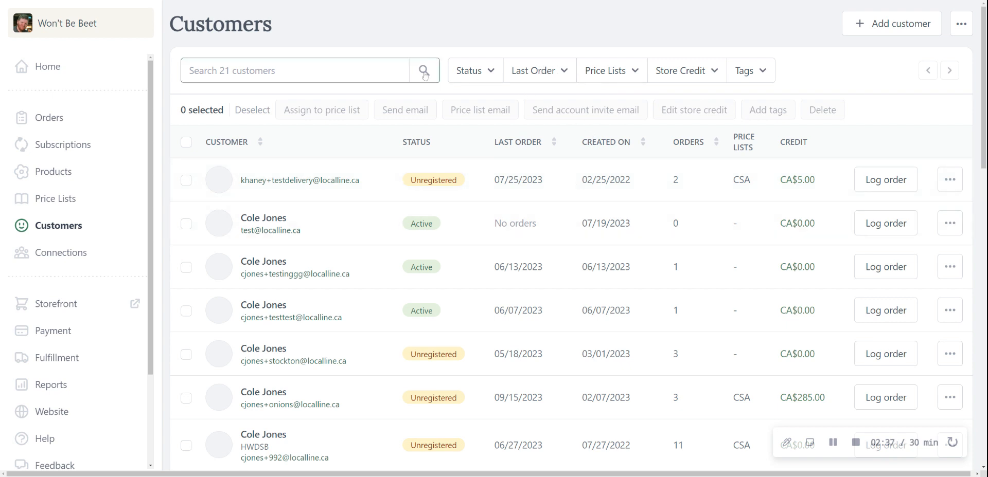
# Step: Select all customers and view the store credit history of the customer holding CA$285.00 in credit
pyautogui.click(185, 142)
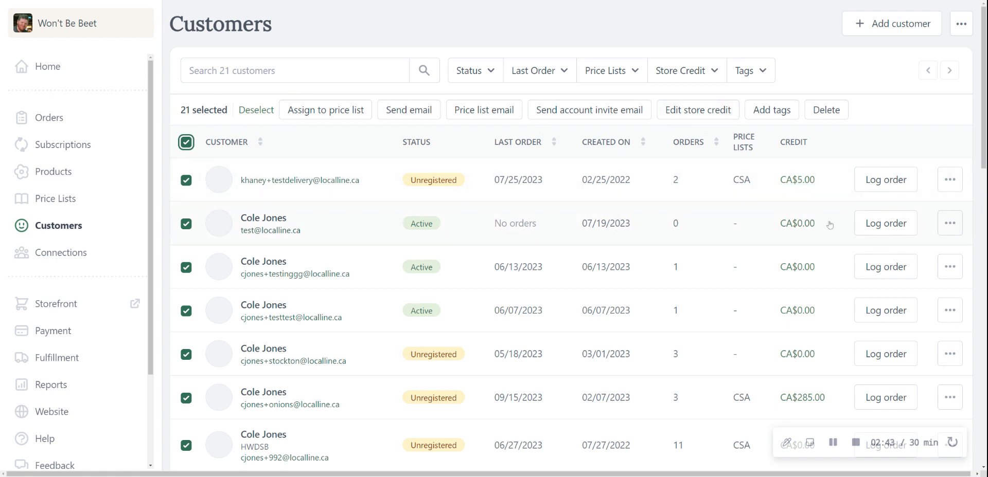
pyautogui.scroll(-2, 749, 261)
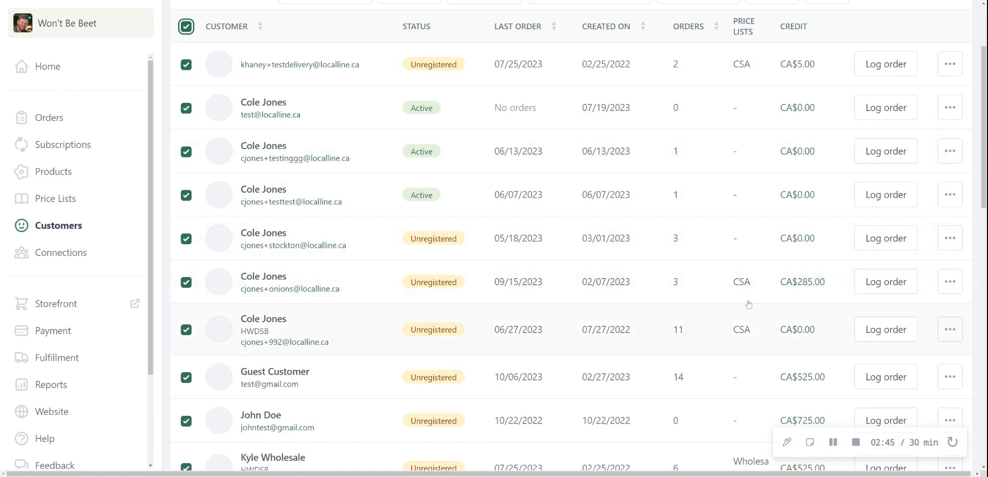
pyautogui.click(792, 283)
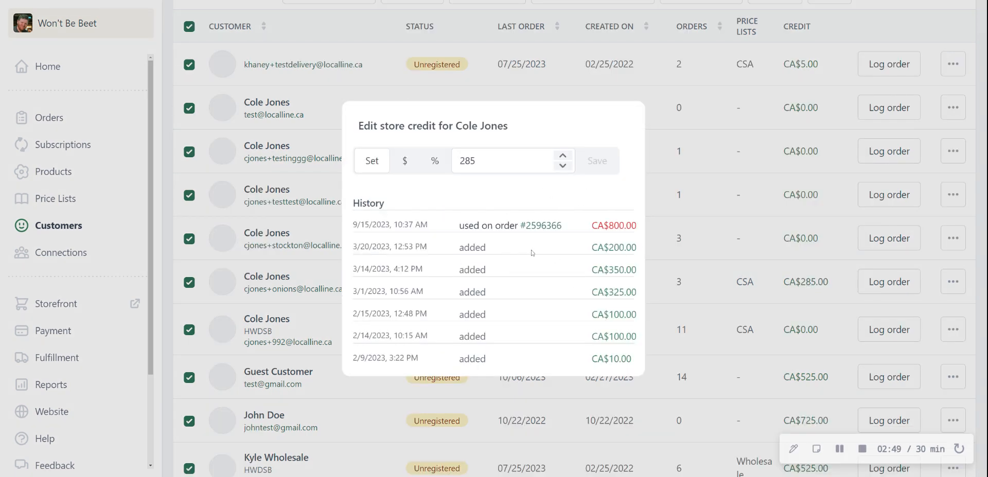
pyautogui.click(887, 25)
pyautogui.scroll(-4, 802, 200)
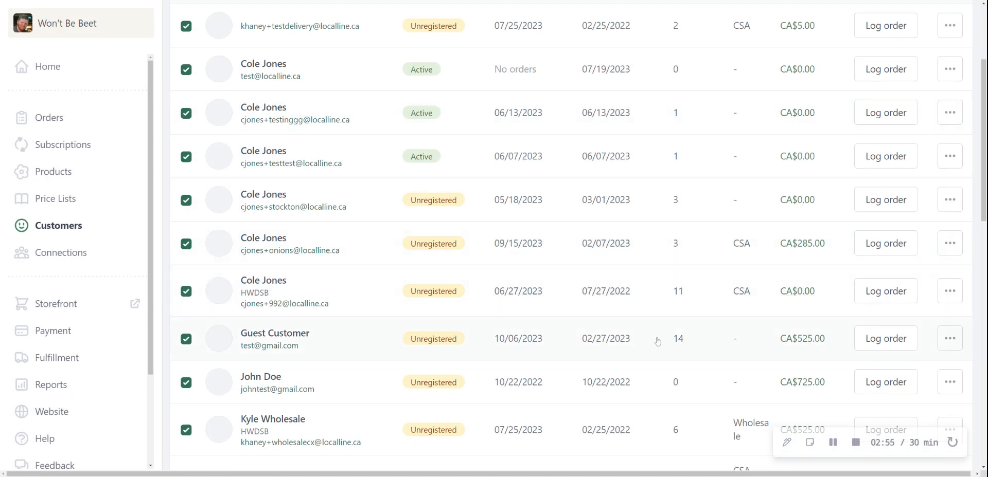
pyautogui.scroll(3, 755, 270)
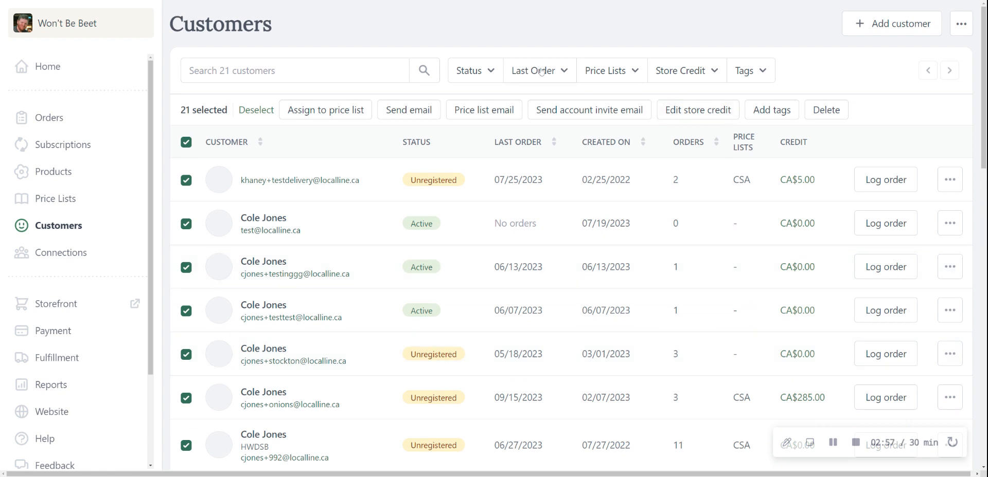
# Step: View the additional customer list options for importing and exporting customers
pyautogui.click(962, 26)
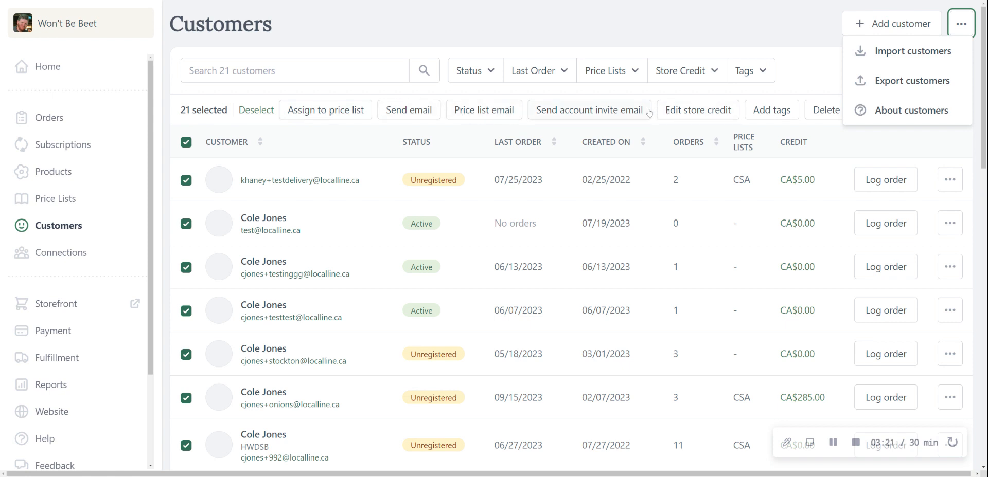
pyautogui.click(804, 44)
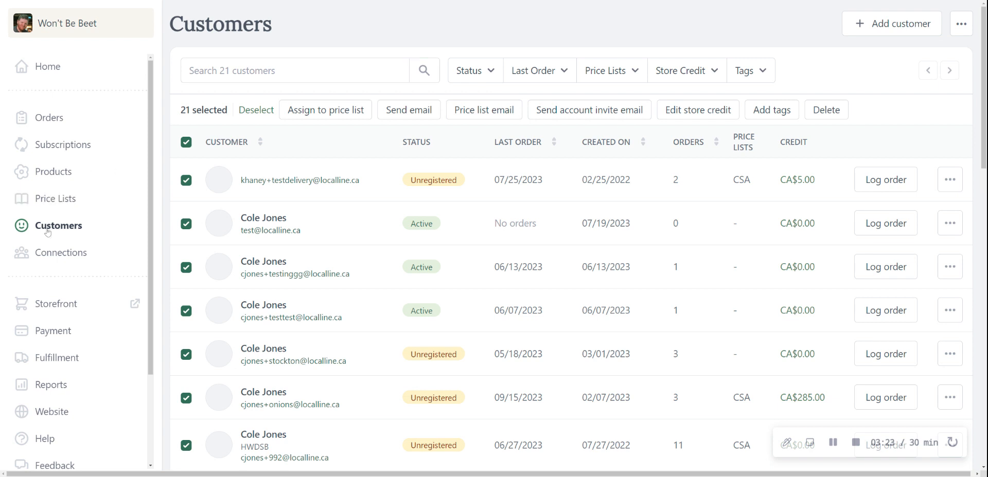
# Step: Open the settings of the Retail price list and review its basic info and default price list option
pyautogui.click(57, 201)
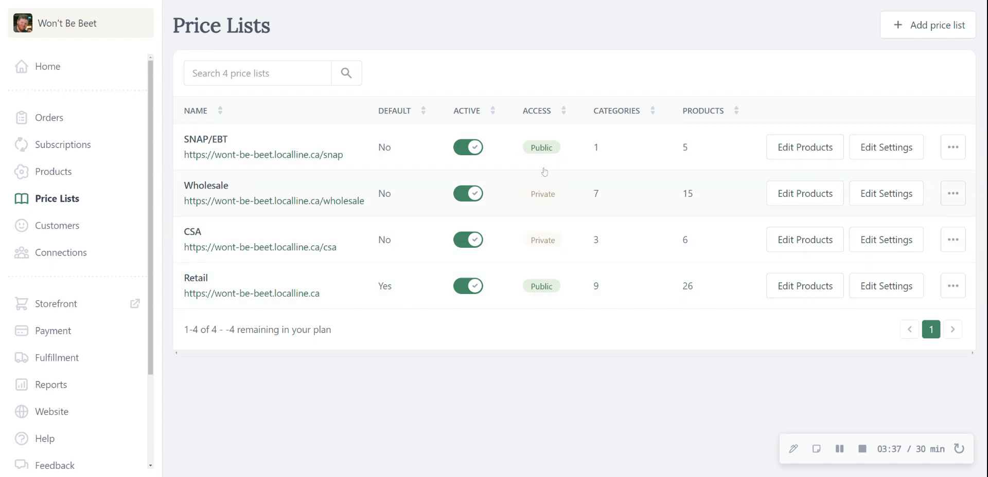
pyautogui.click(872, 288)
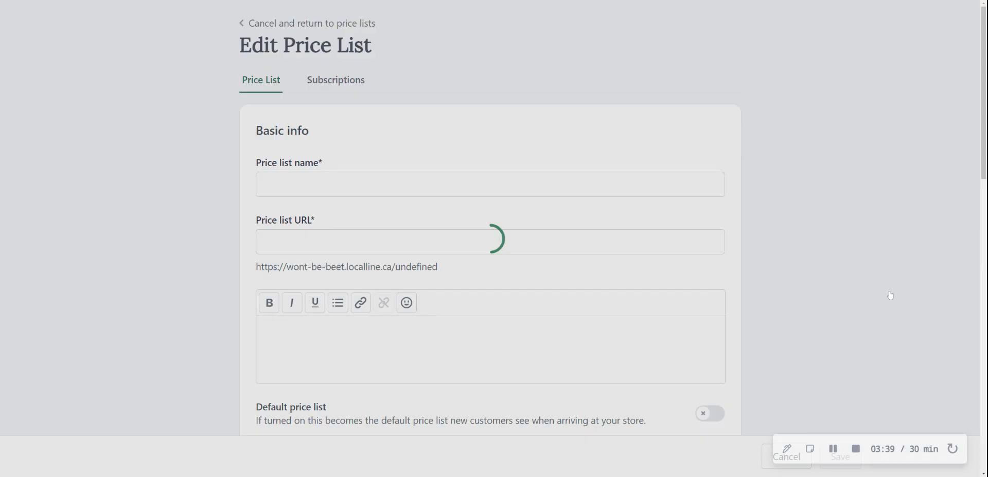
pyautogui.scroll(-3, 310, 167)
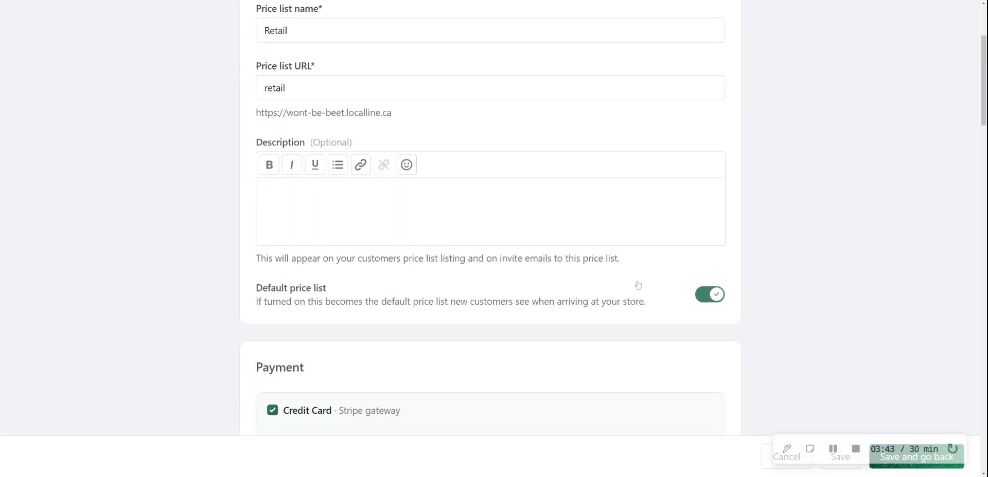
pyautogui.scroll(-1, 491, 219)
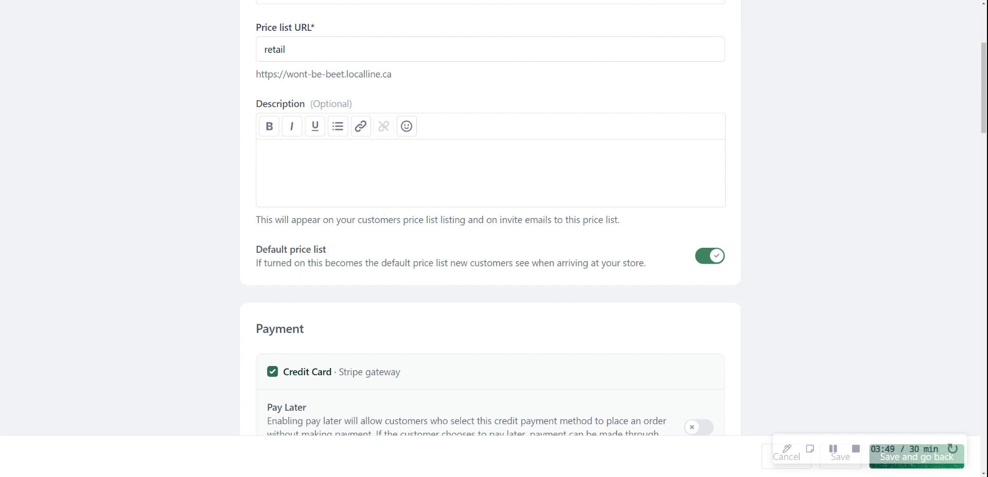
pyautogui.scroll(-1, 478, 217)
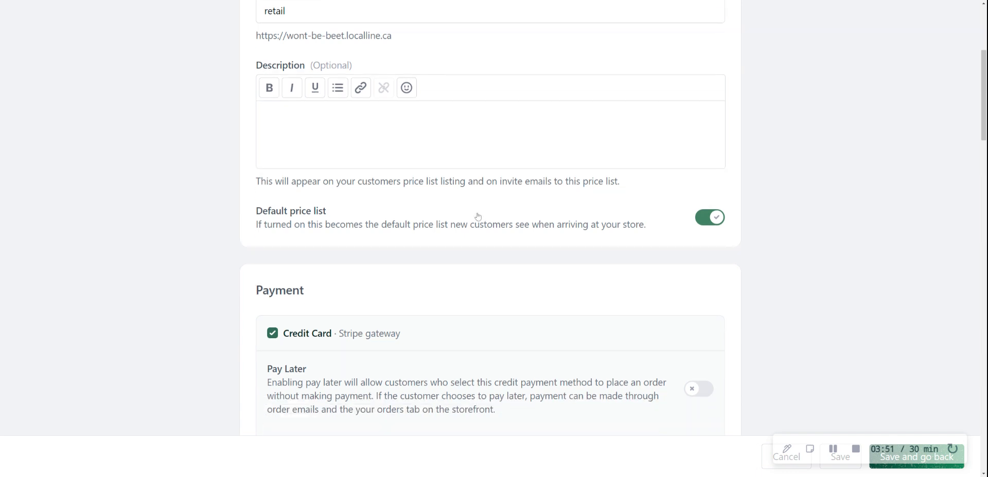
pyautogui.scroll(-4, 455, 255)
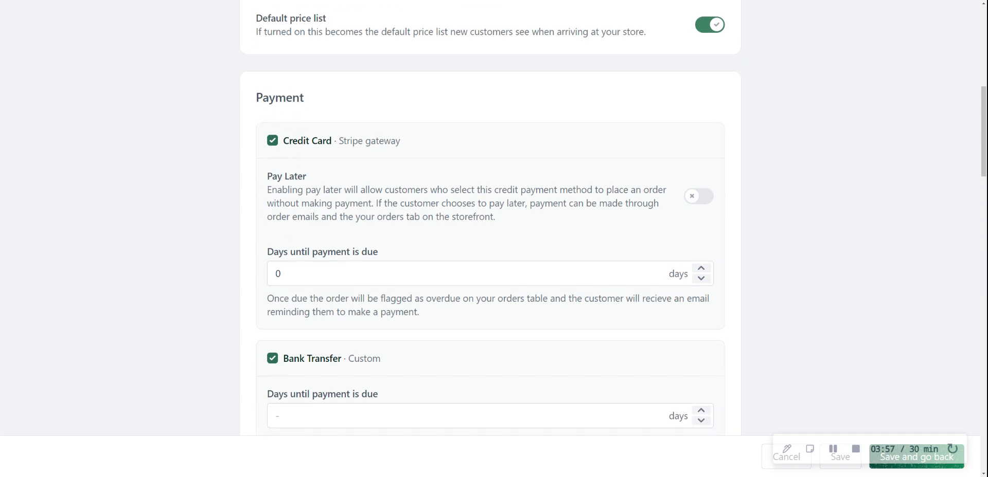
# Step: Review the Retail price list's payment methods, their days until payment is due, and the discount display option
pyautogui.click(346, 266)
pyautogui.scroll(-6, 344, 262)
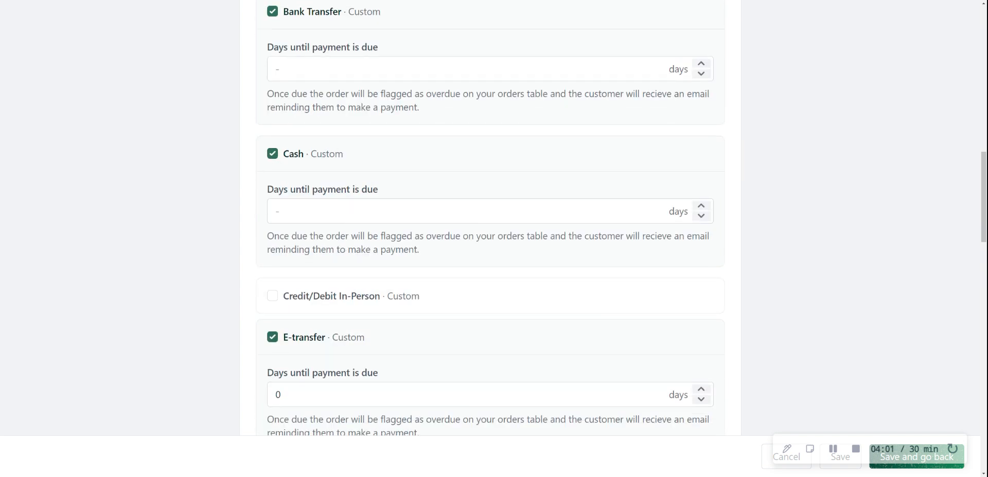
pyautogui.scroll(2, 344, 257)
pyautogui.scroll(-3, 345, 241)
pyautogui.scroll(-2, 345, 232)
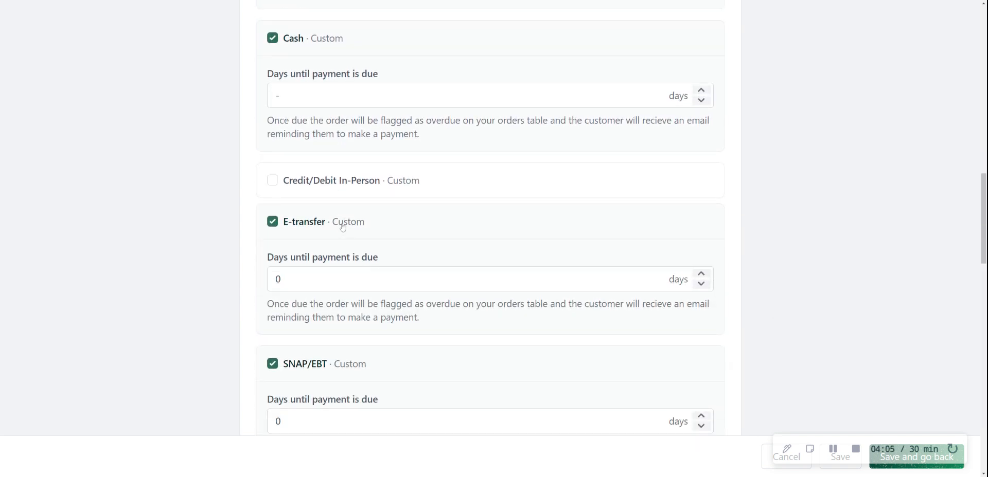
pyautogui.scroll(7, 343, 226)
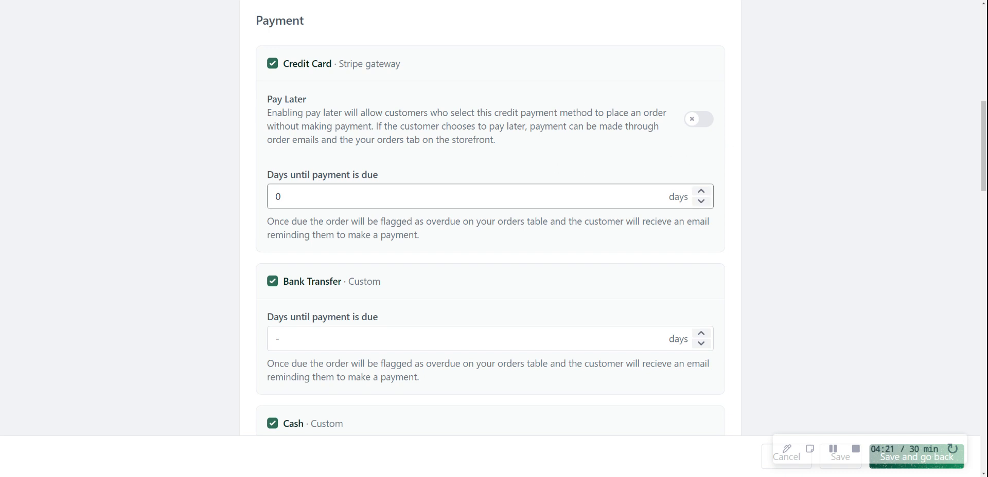
pyautogui.scroll(-1, 488, 196)
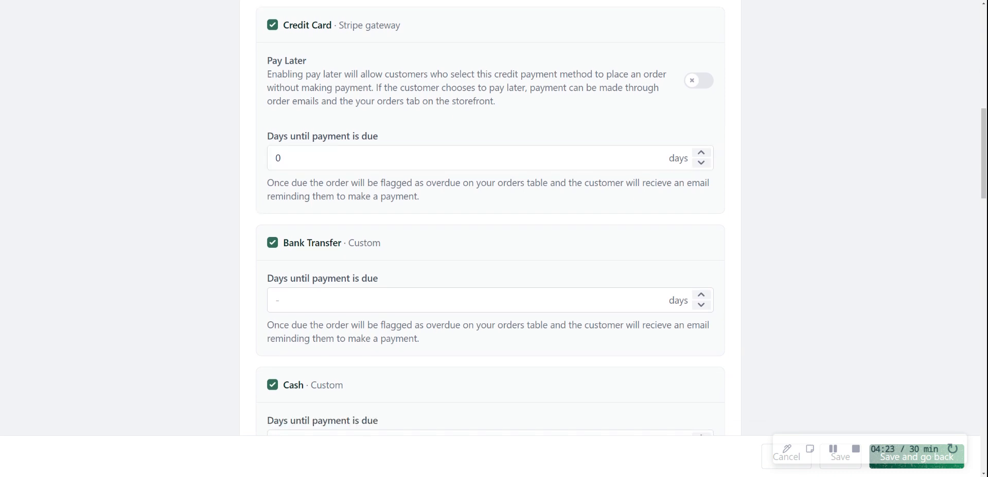
pyautogui.scroll(-1, 489, 226)
pyautogui.scroll(-4, 489, 216)
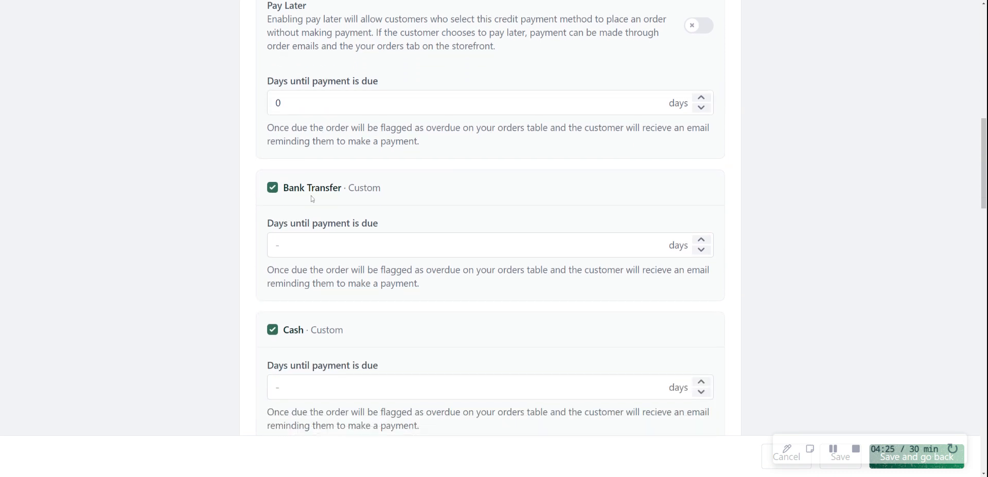
pyautogui.scroll(-10, 311, 199)
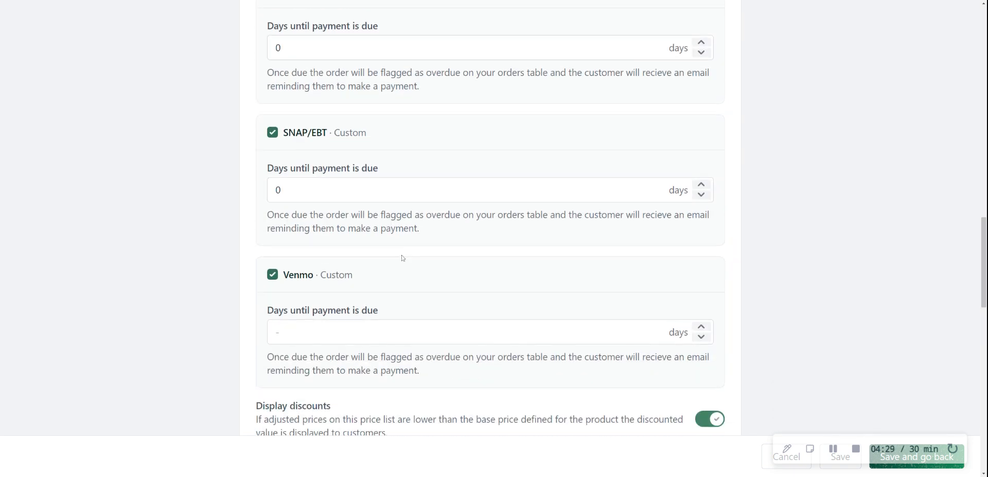
pyautogui.scroll(4, 402, 258)
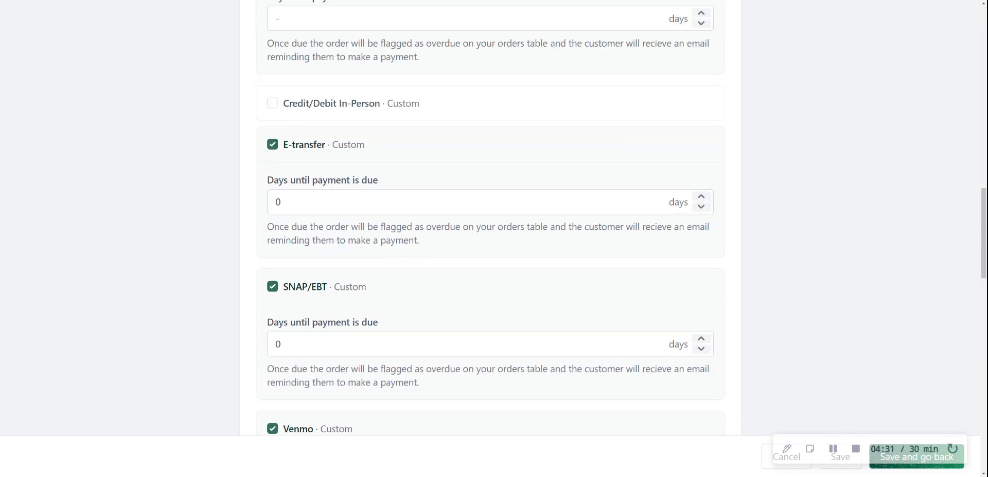
pyautogui.scroll(-1, 381, 263)
pyautogui.scroll(-5, 501, 233)
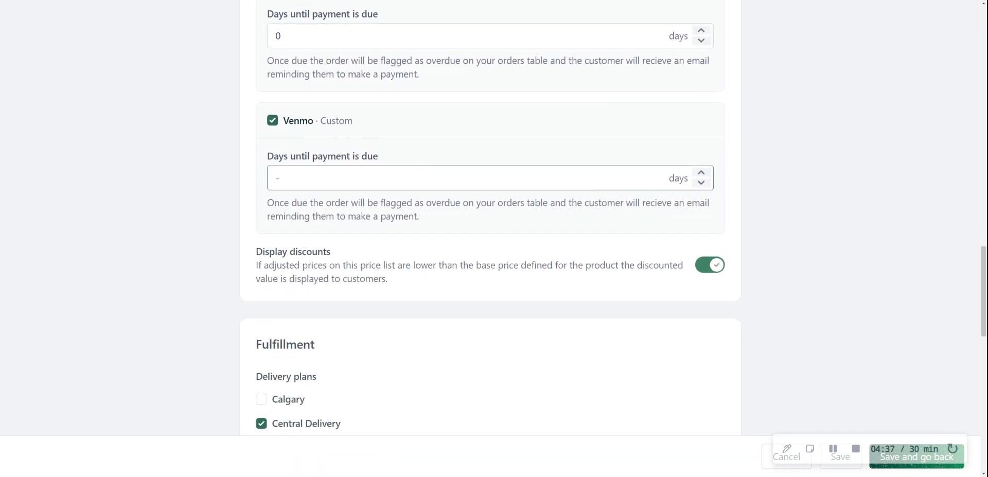
# Step: Review the delivery plans and pick up locations assigned to the Retail price list under Fulfillment
pyautogui.scroll(-2, 451, 222)
pyautogui.scroll(-4, 450, 221)
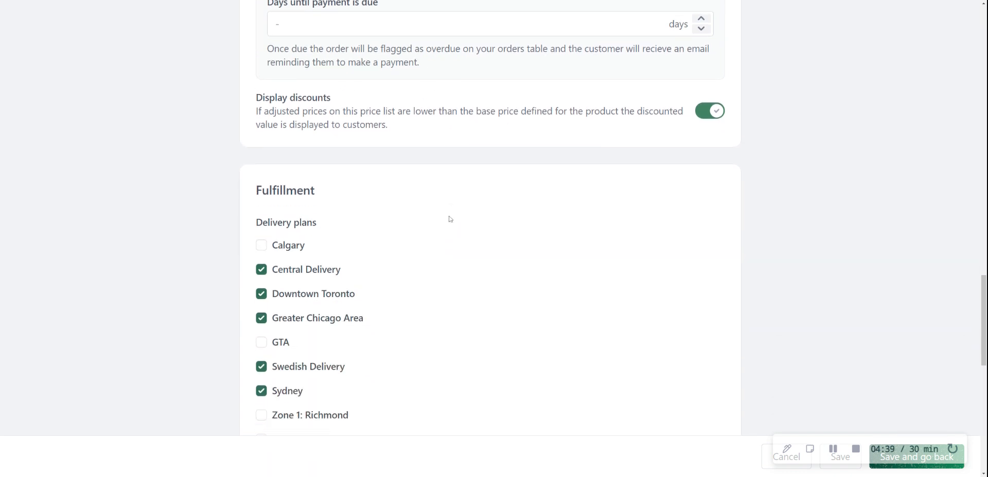
pyautogui.scroll(-2, 449, 219)
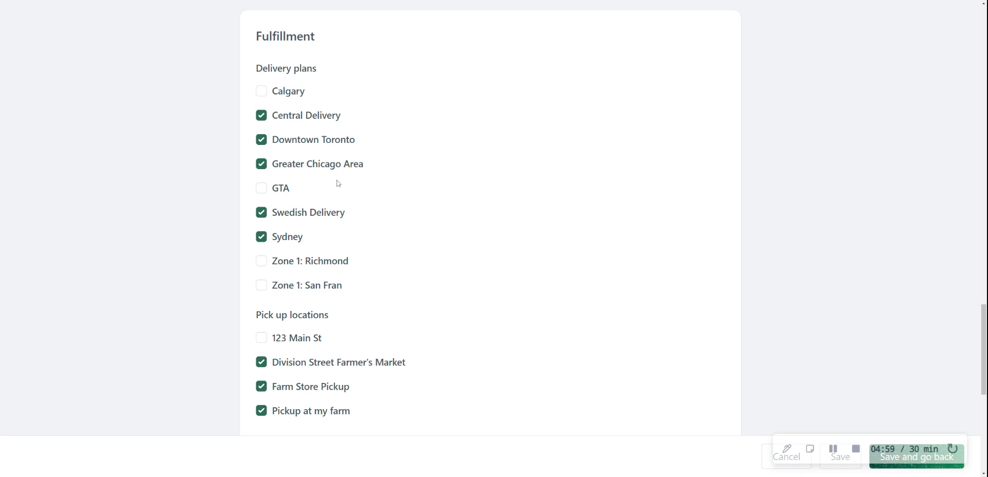
pyautogui.scroll(-2, 339, 188)
pyautogui.scroll(1, 484, 147)
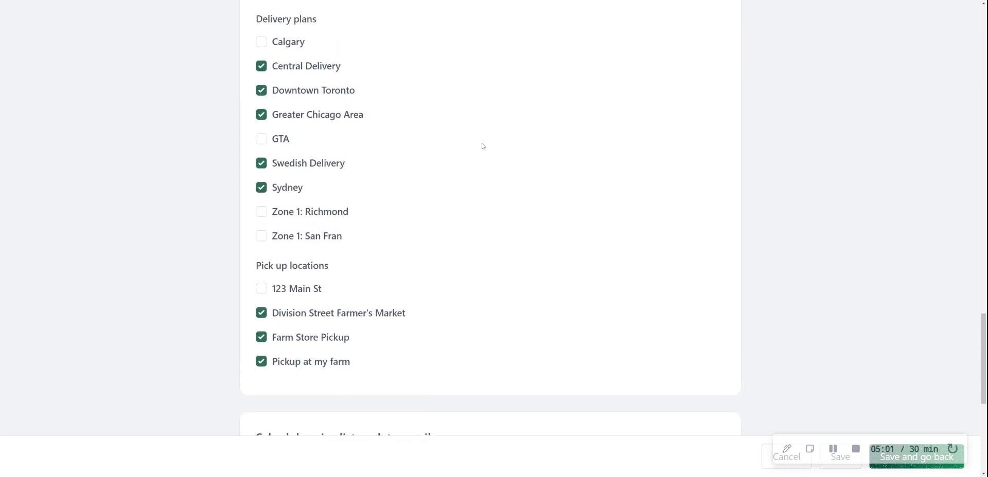
pyautogui.scroll(-1, 484, 146)
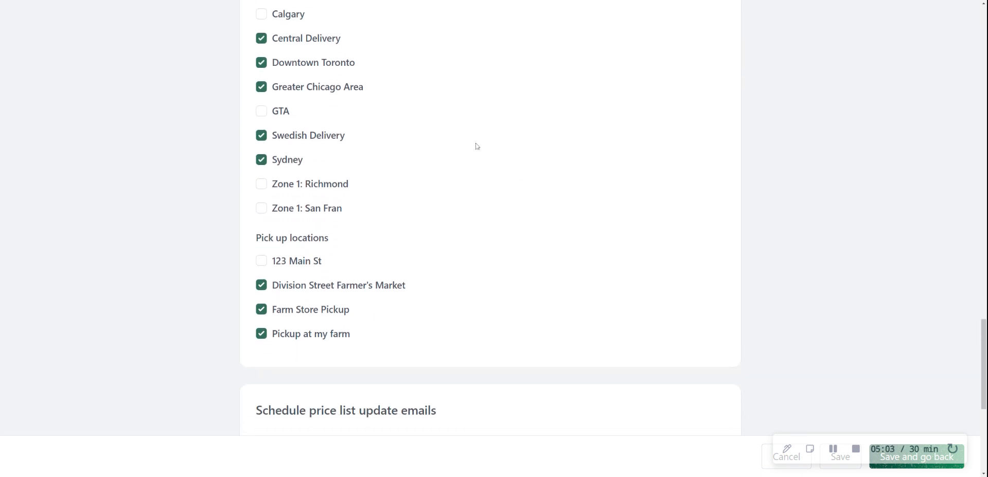
pyautogui.scroll(-1, 474, 145)
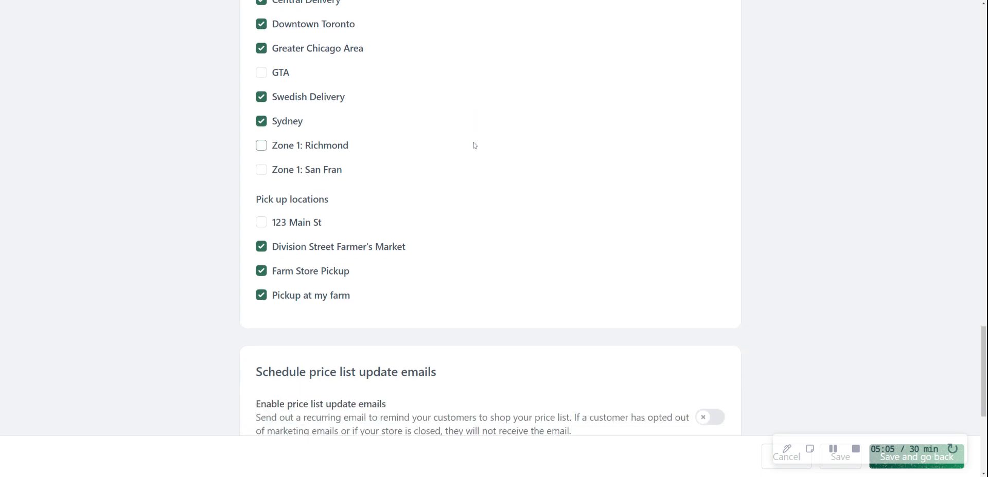
pyautogui.scroll(-2, 471, 141)
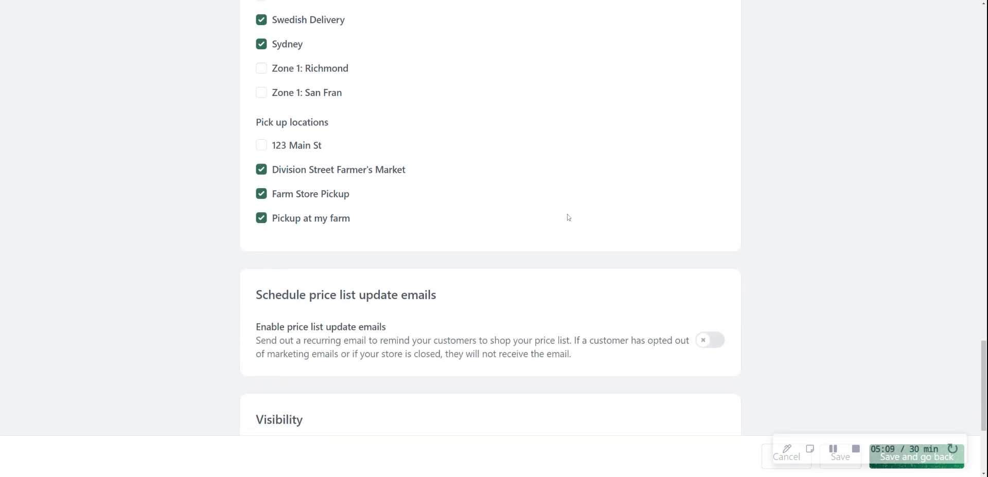
# Step: Enable price list update emails, choose Friday as the send day, and place the cursor in the email message
pyautogui.scroll(-2, 415, 227)
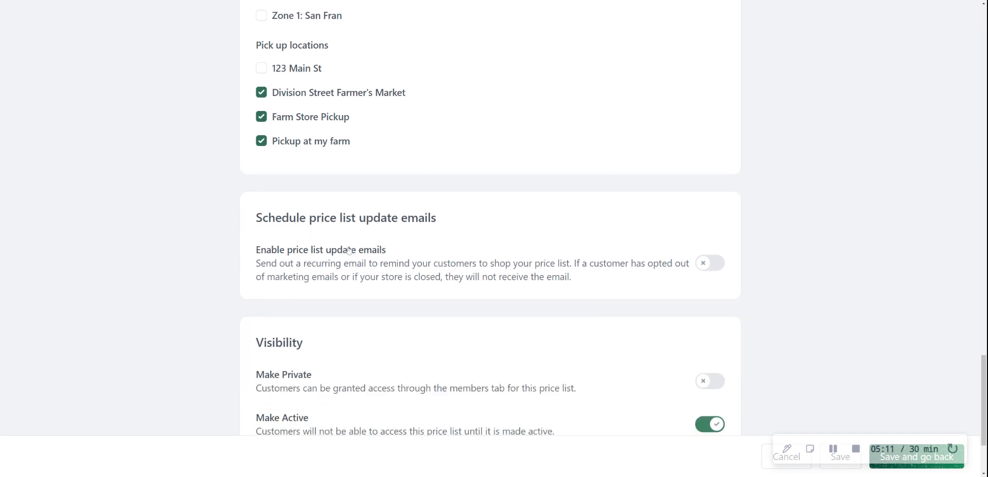
pyautogui.click(710, 264)
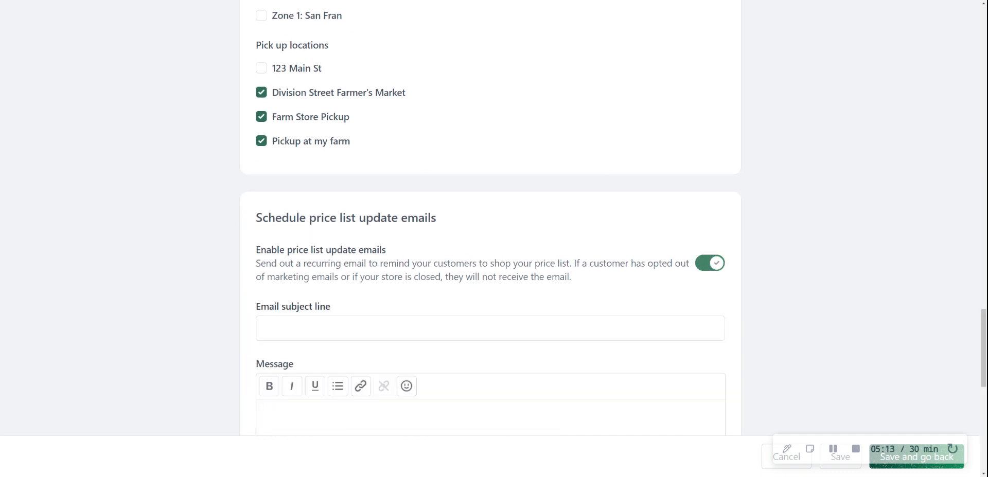
pyautogui.scroll(-5, 669, 298)
pyautogui.click(567, 335)
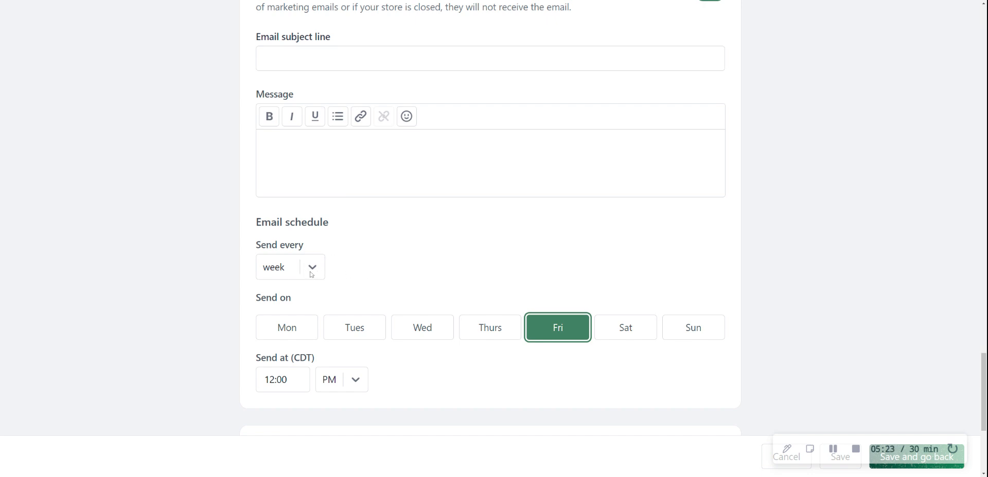
pyautogui.click(296, 158)
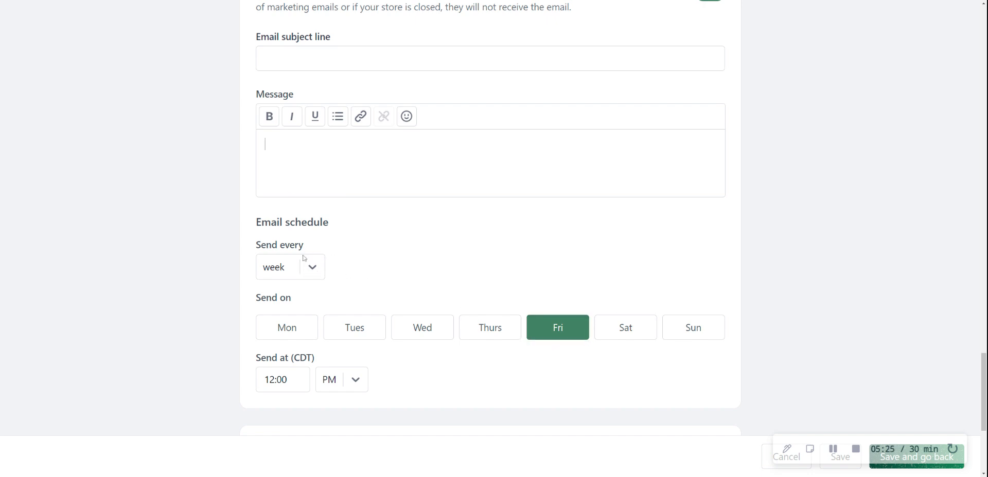
# Step: Review the Retail price list's visibility options and open its subscription settings
pyautogui.scroll(-3, 409, 208)
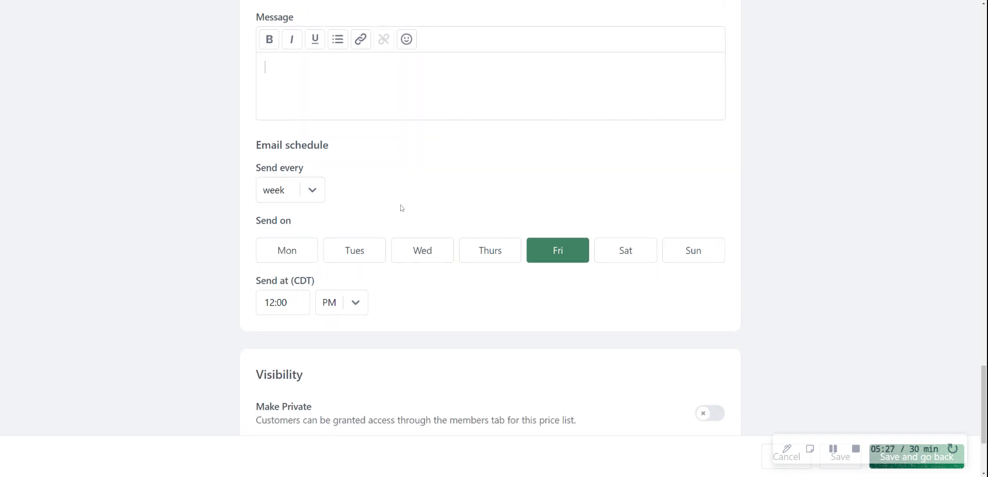
pyautogui.scroll(-2, 407, 213)
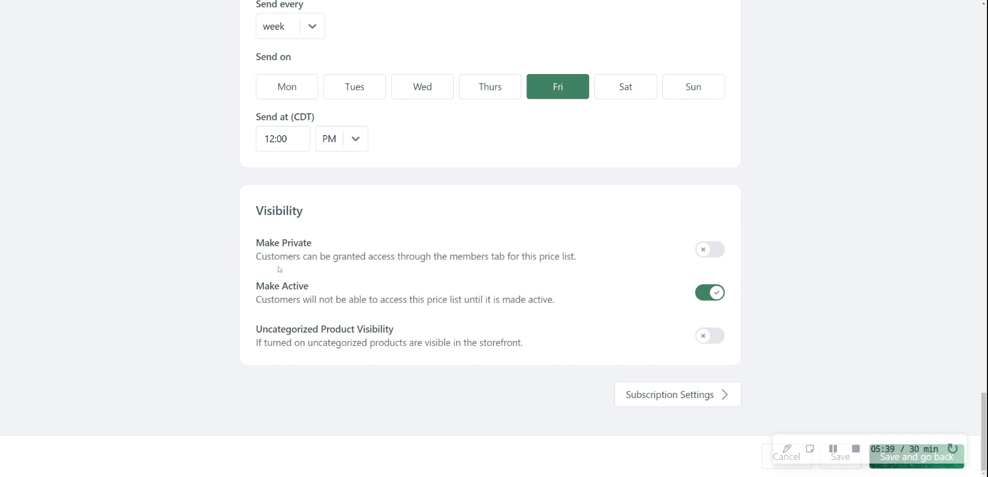
pyautogui.click(656, 394)
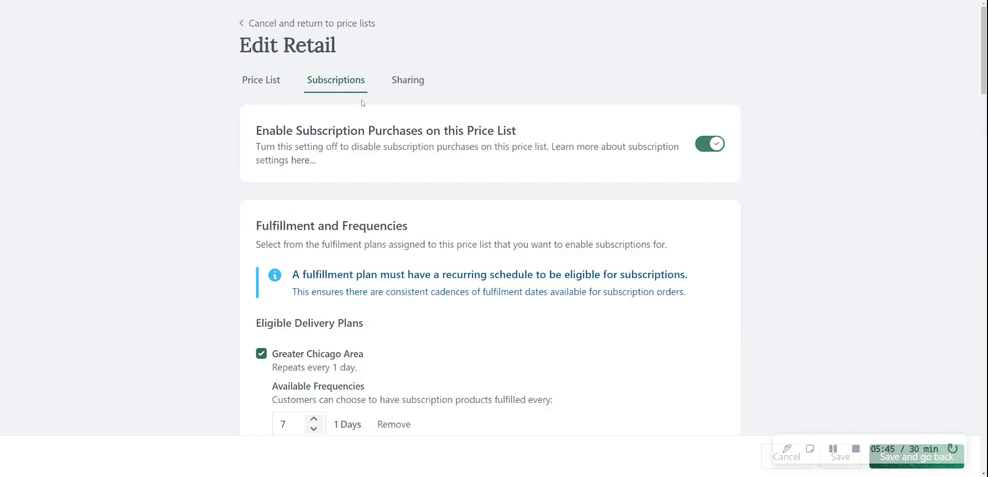
pyautogui.scroll(-2, 697, 110)
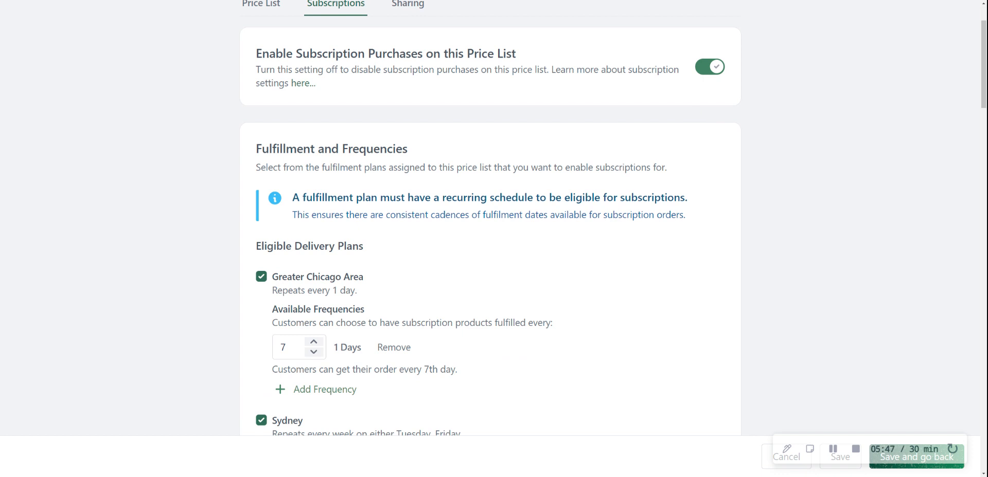
pyautogui.scroll(-1, 432, 123)
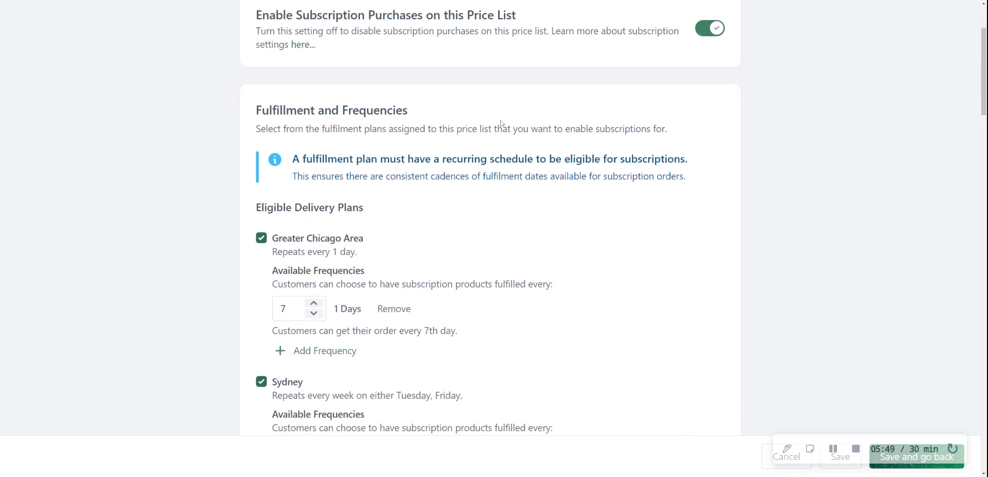
# Step: Add a second available frequency to the Greater Chicago Area delivery plan and remove it again
pyautogui.scroll(-3, 467, 123)
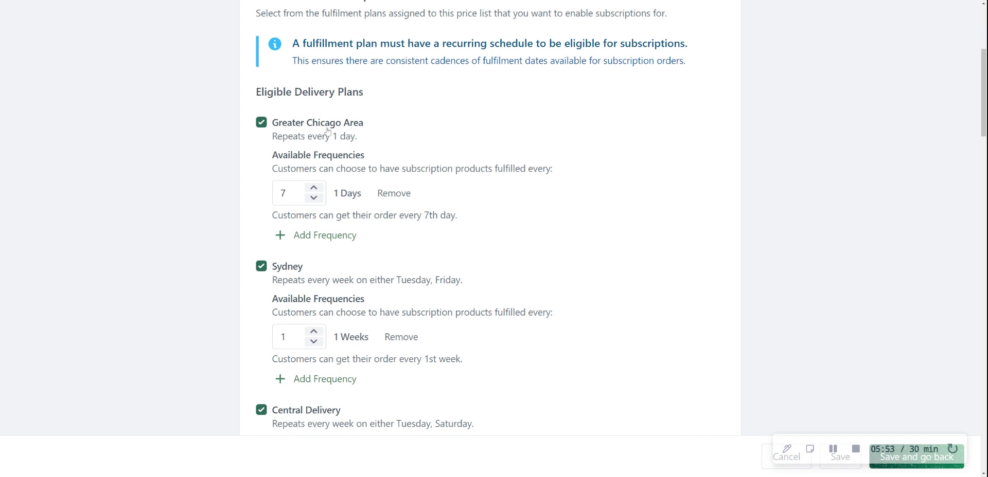
pyautogui.scroll(-2, 307, 155)
pyautogui.click(333, 160)
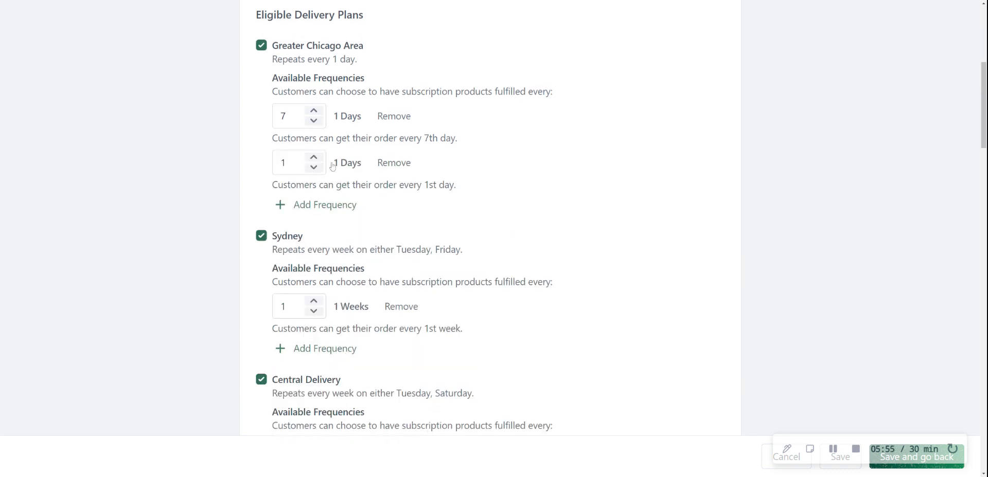
pyautogui.click(390, 164)
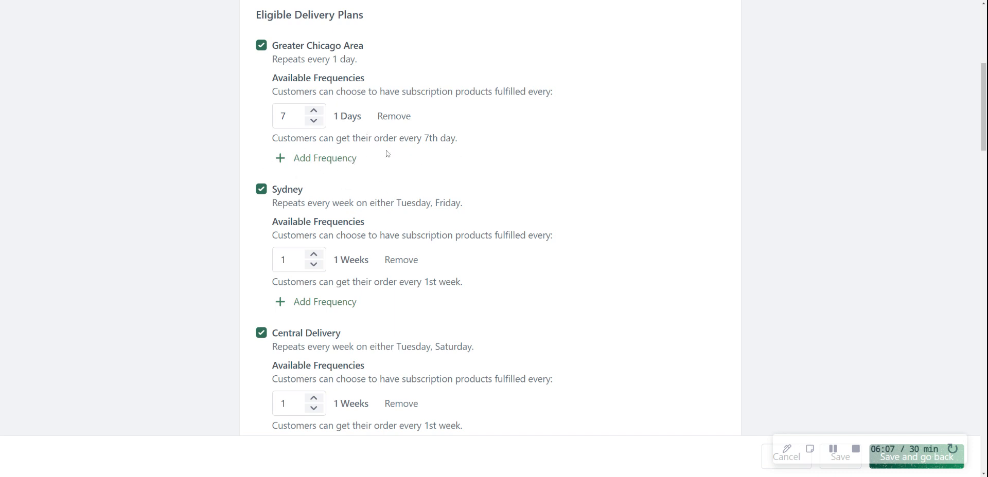
# Step: Review the subscription frequencies of the other delivery plans and pick up locations, and the subscription order lead time
pyautogui.scroll(-3, 387, 153)
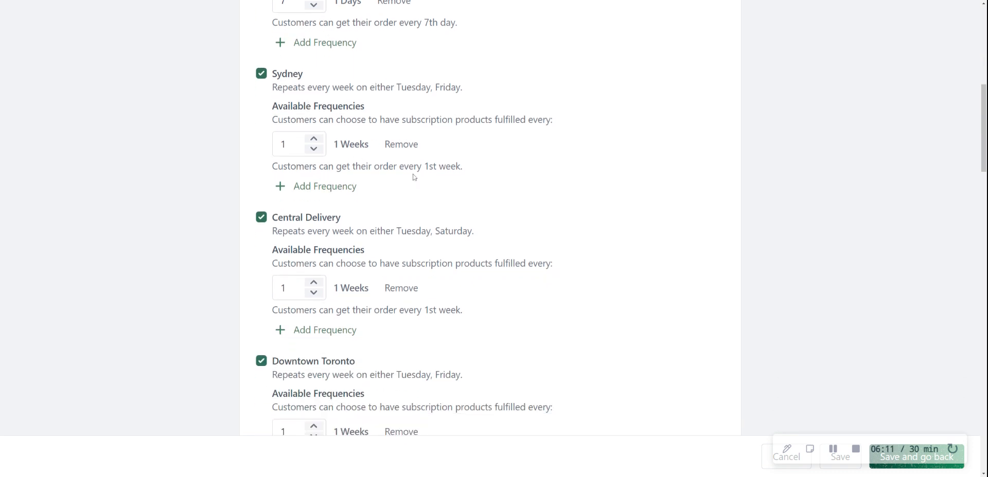
pyautogui.scroll(-8, 443, 181)
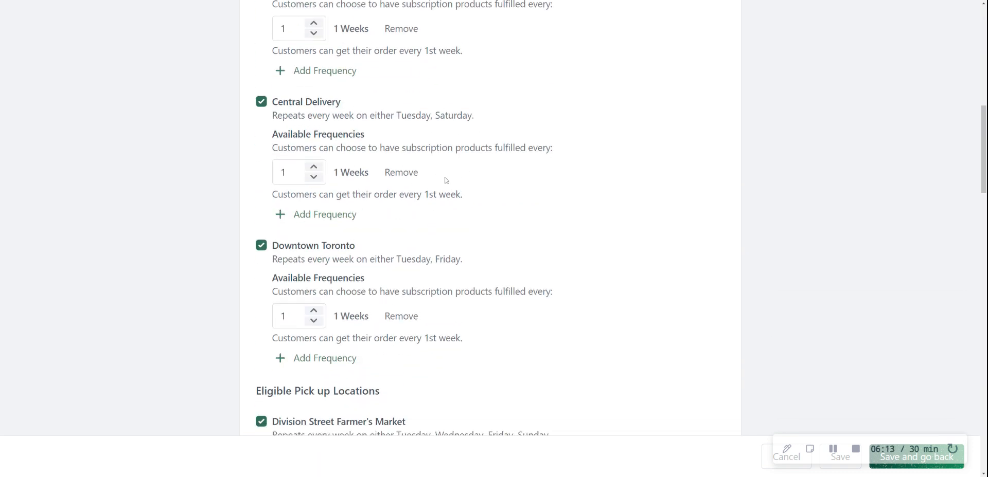
pyautogui.scroll(-2, 270, 133)
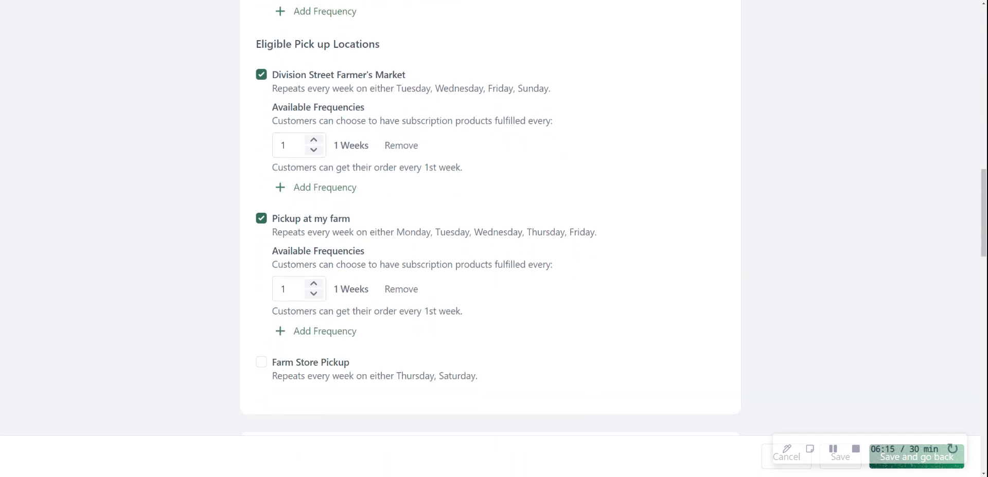
pyautogui.scroll(-6, 415, 58)
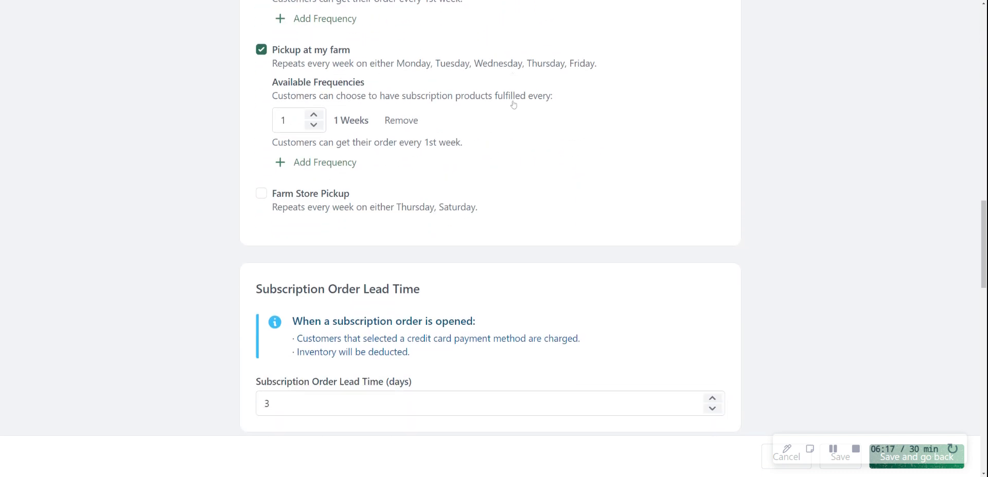
pyautogui.scroll(-2, 513, 155)
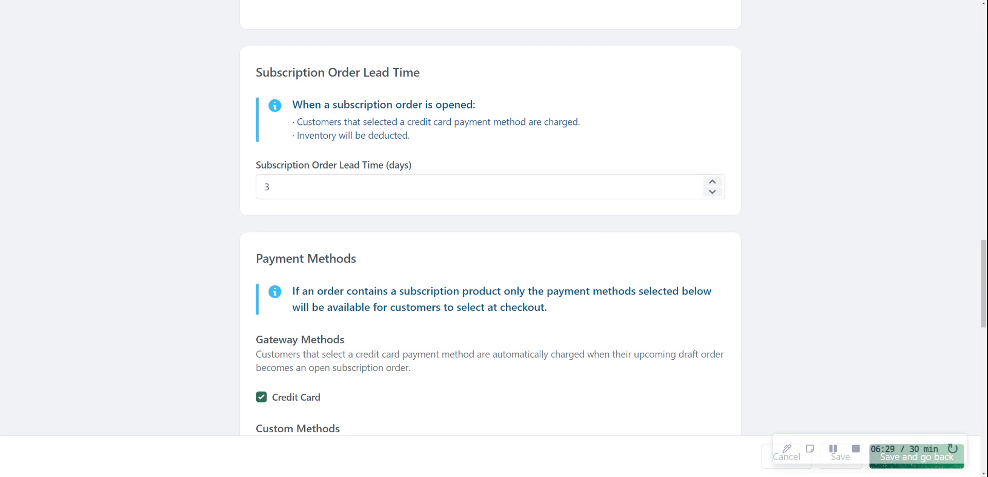
# Step: Review the gateway and custom payment methods for subscription orders and the store credit priority option
pyautogui.scroll(-4, 418, 145)
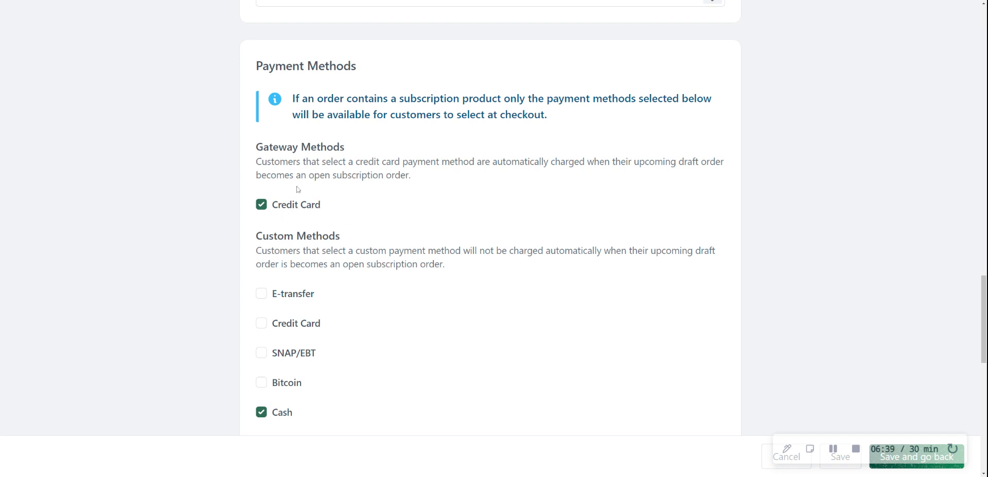
pyautogui.scroll(-2, 293, 204)
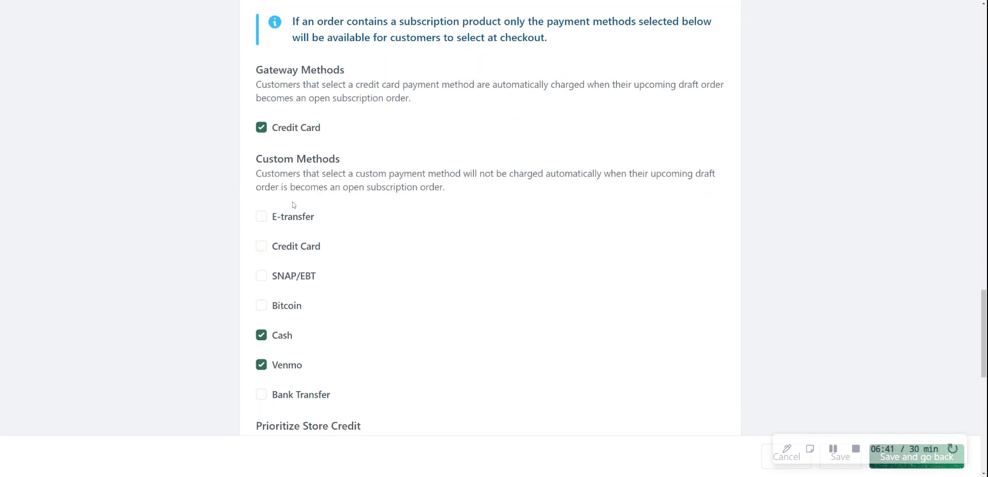
pyautogui.scroll(-2, 309, 257)
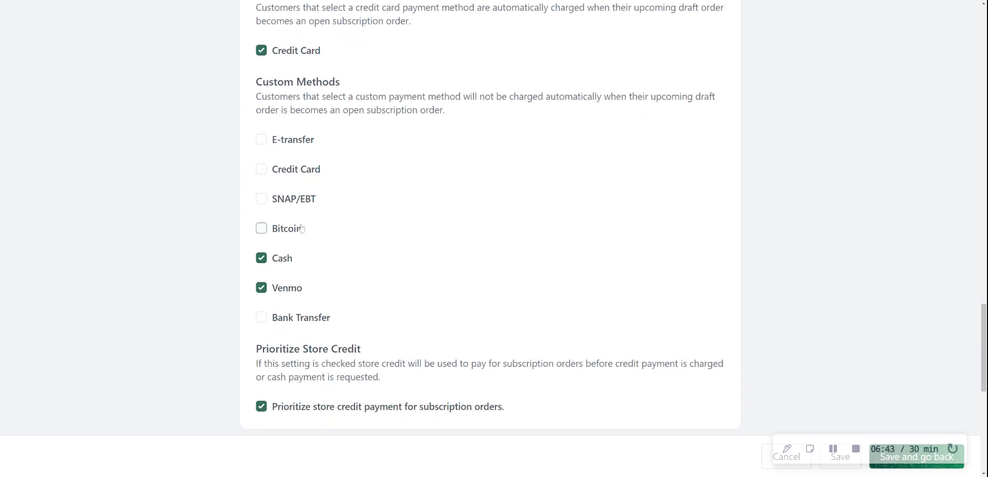
pyautogui.scroll(-2, 288, 344)
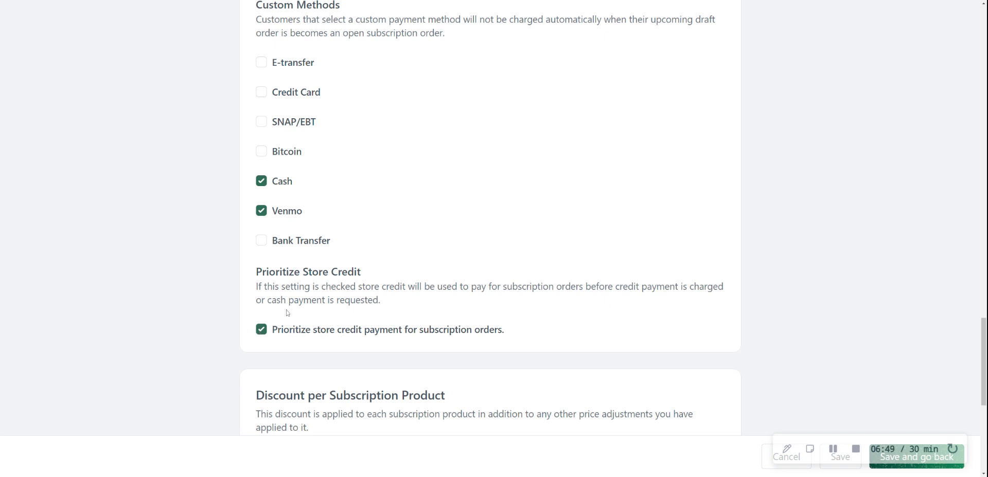
pyautogui.scroll(-2, 309, 319)
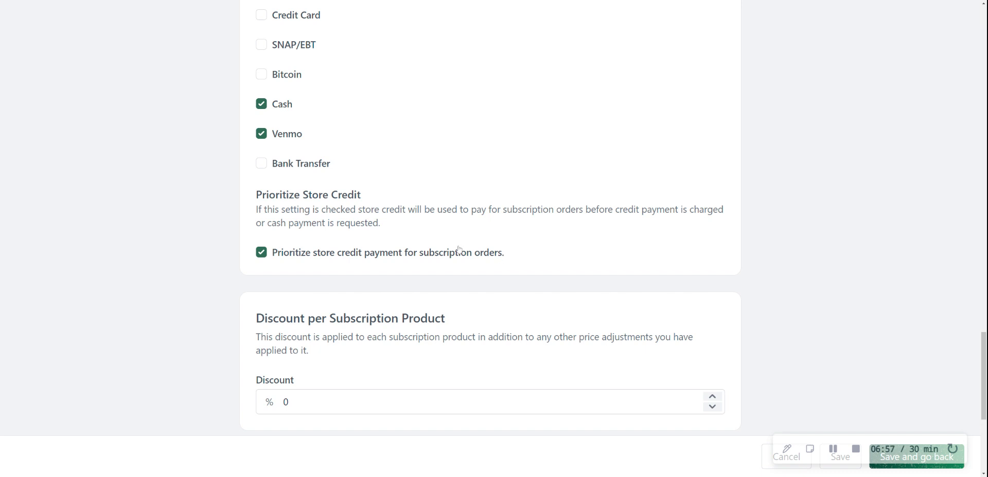
# Step: Review the discount per subscription product and the subscription skipping option
pyautogui.scroll(-3, 423, 242)
pyautogui.scroll(-3, 359, 217)
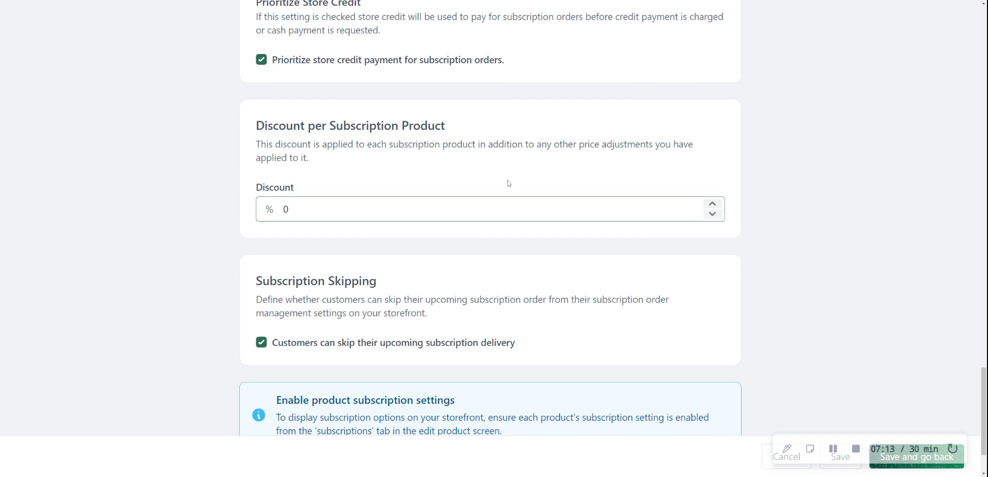
pyautogui.scroll(-2, 351, 265)
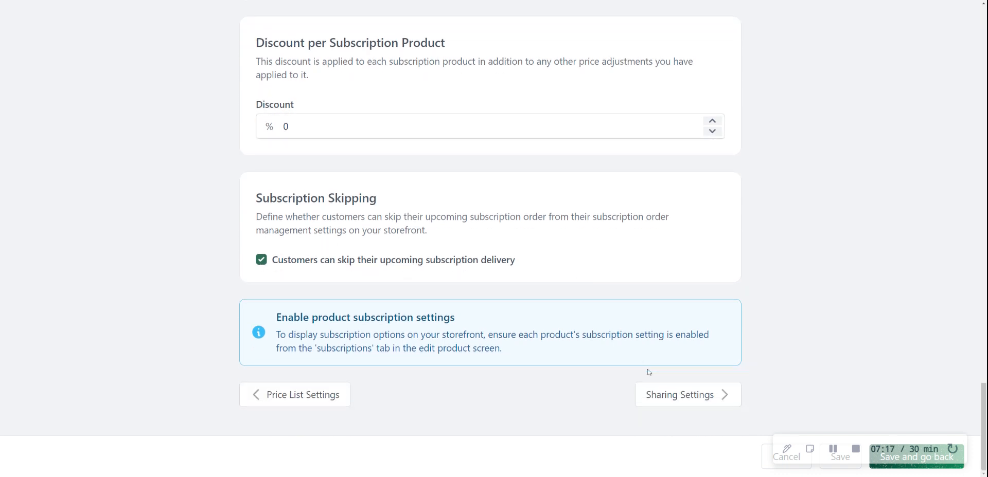
# Step: View the Retail price list's sharing settings for vendor orders, and return to the price lists without saving
pyautogui.click(677, 401)
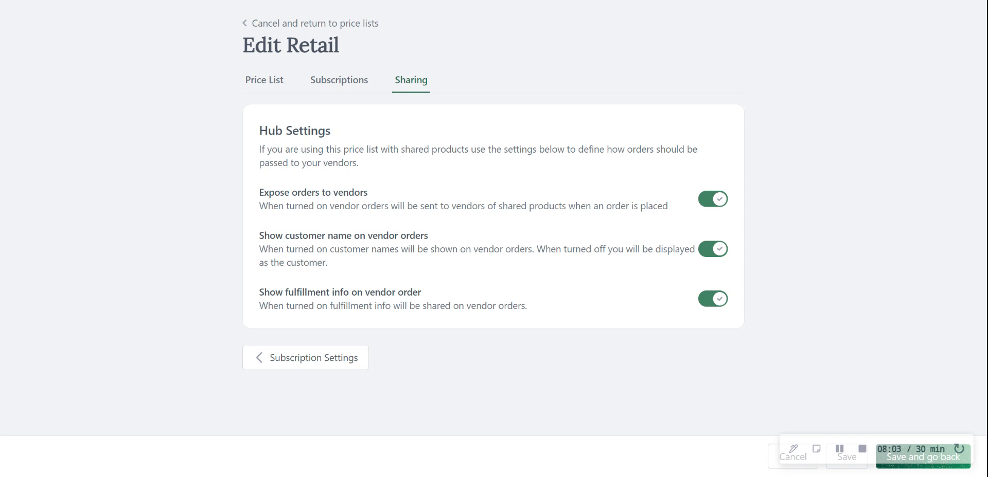
pyautogui.click(303, 25)
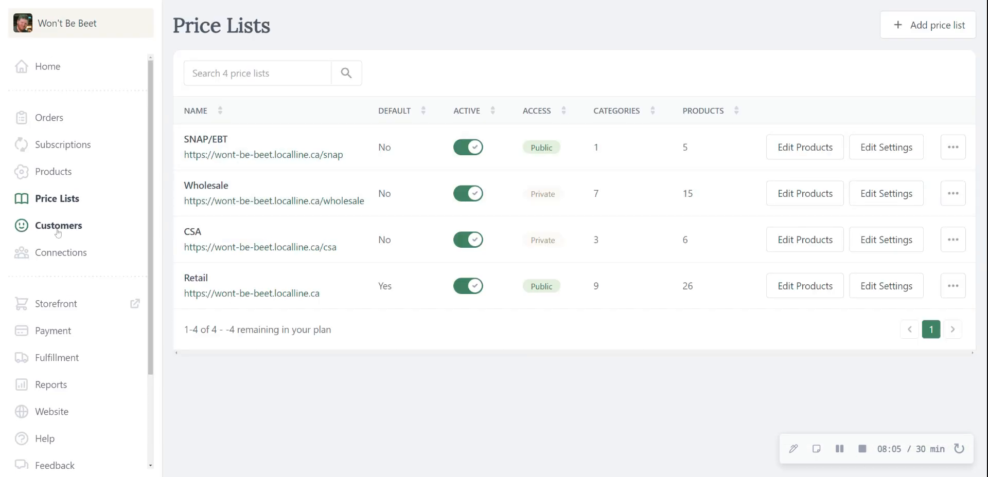
# Step: Go to the products list, view the settings of Apples, Honeycrisp, and return to the list without saving
pyautogui.click(45, 175)
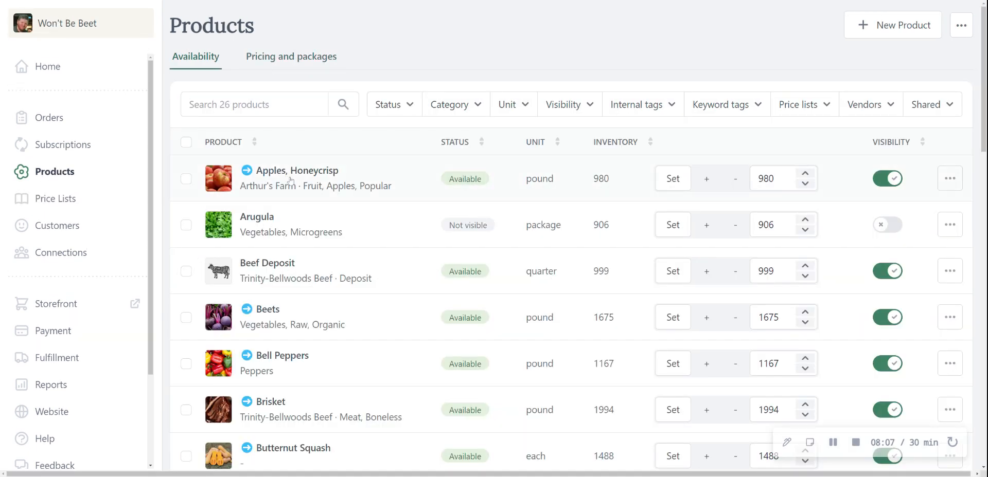
pyautogui.click(330, 187)
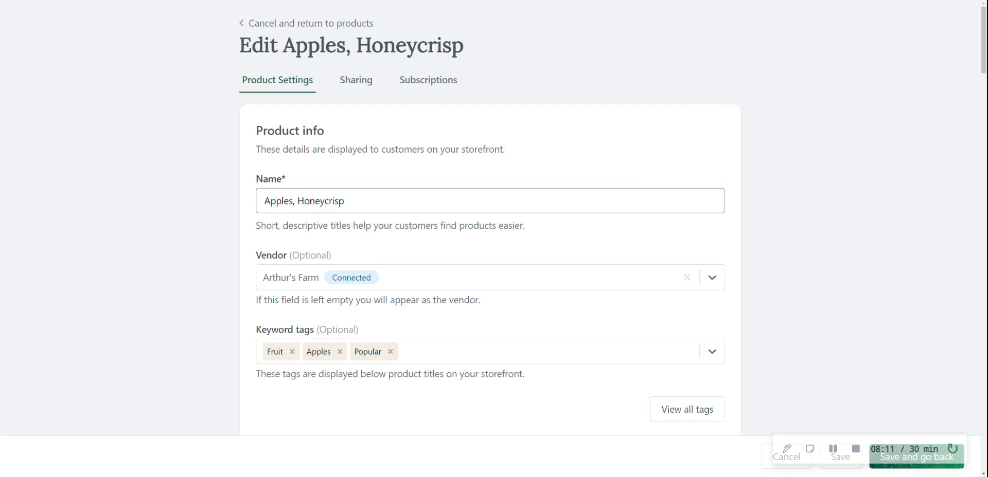
pyautogui.click(262, 23)
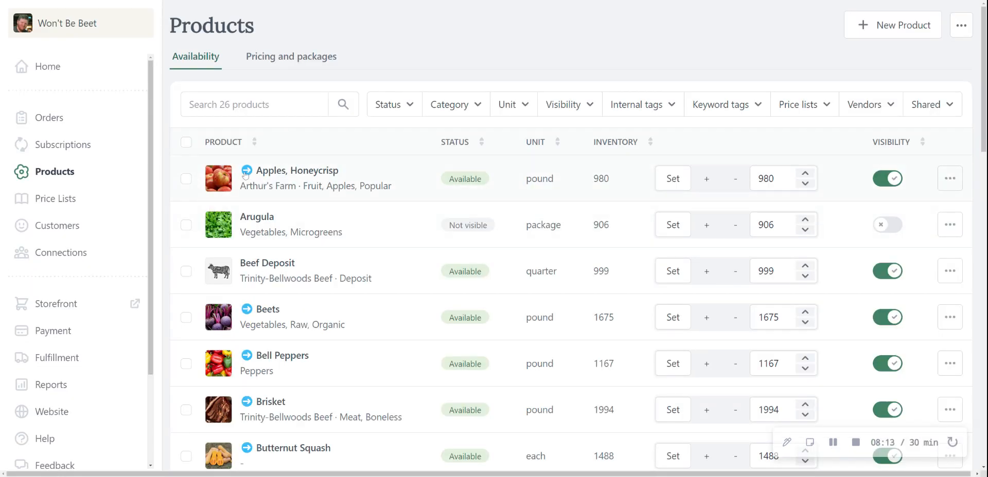
# Step: Open Apples, Honeycrisp and review its shared packages and hub price adjustments for Arthur's Farm and Herbie's Hub
pyautogui.click(323, 191)
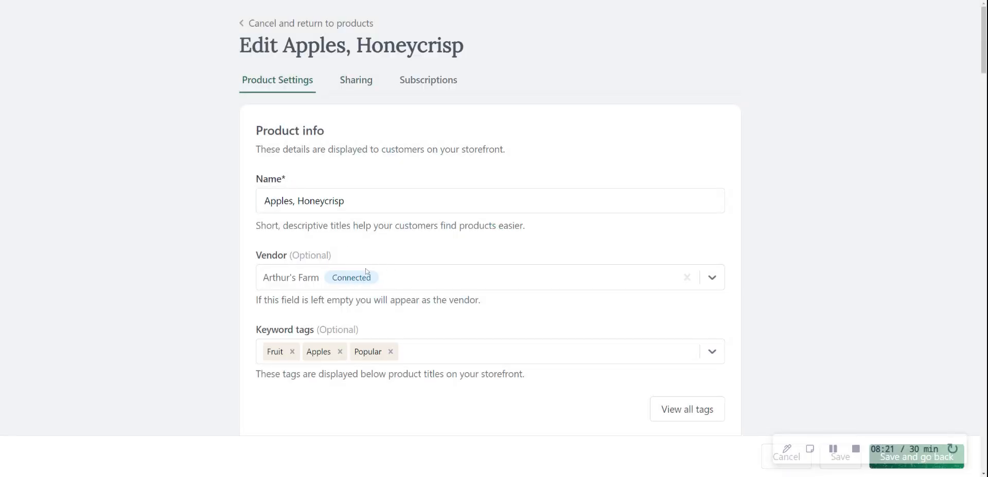
pyautogui.click(358, 87)
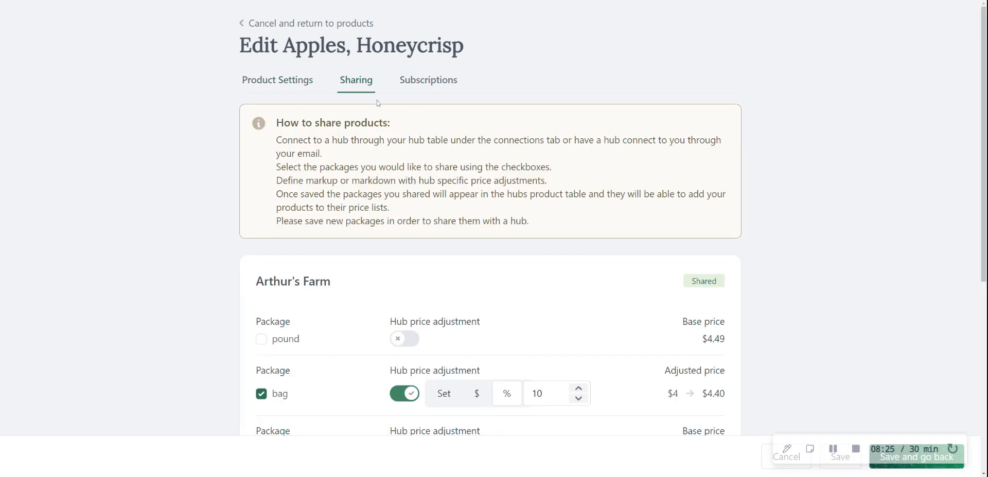
pyautogui.scroll(-2, 338, 95)
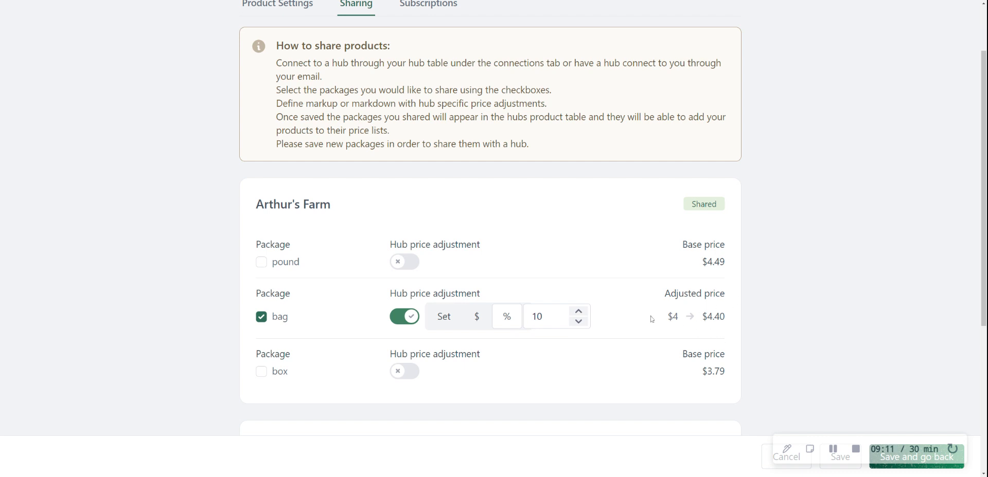
pyautogui.scroll(-2, 527, 245)
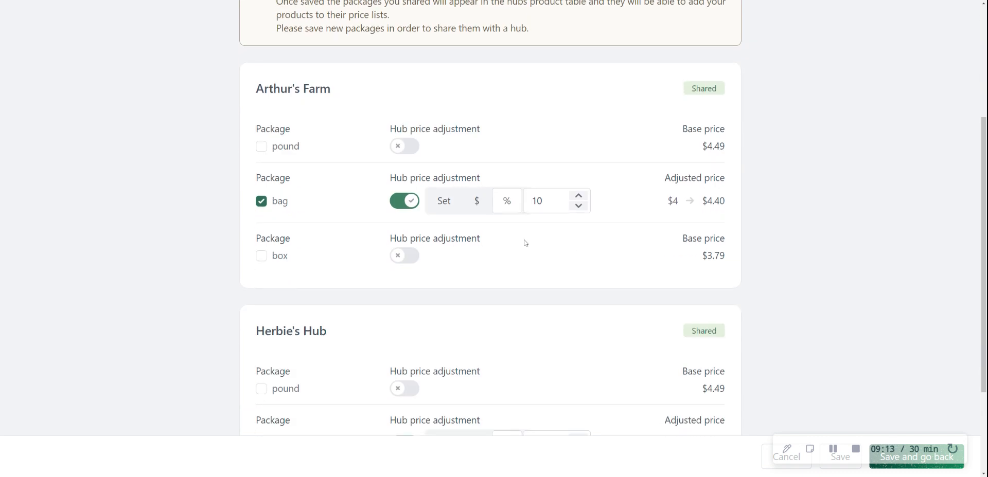
pyautogui.scroll(-3, 540, 221)
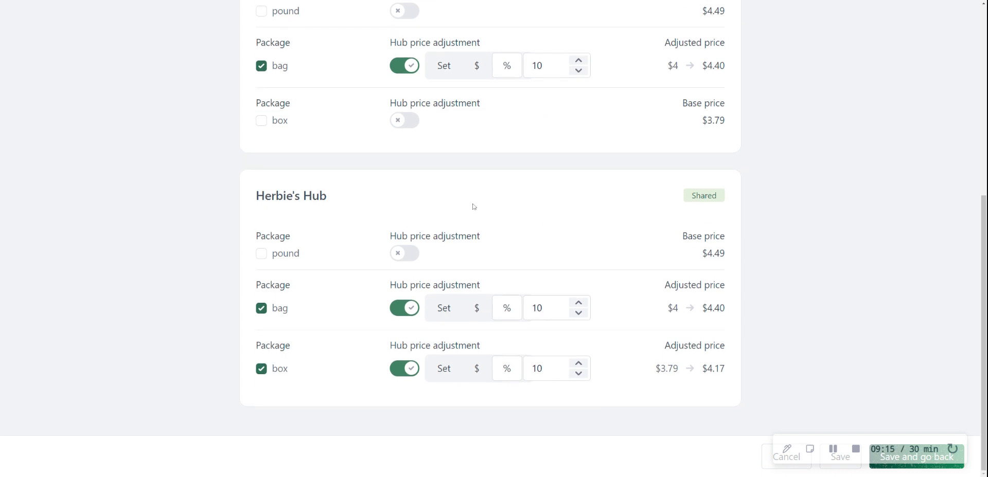
pyautogui.scroll(1, 301, 220)
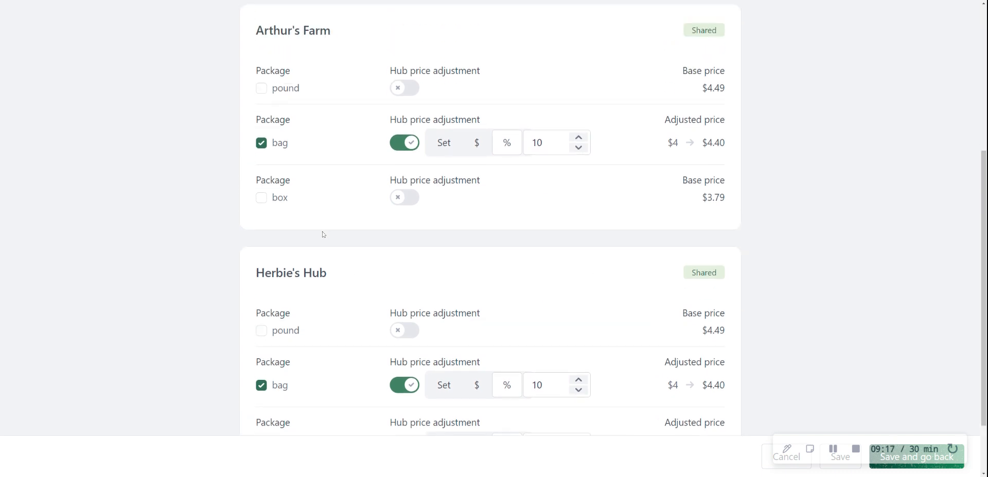
pyautogui.scroll(-1, 325, 239)
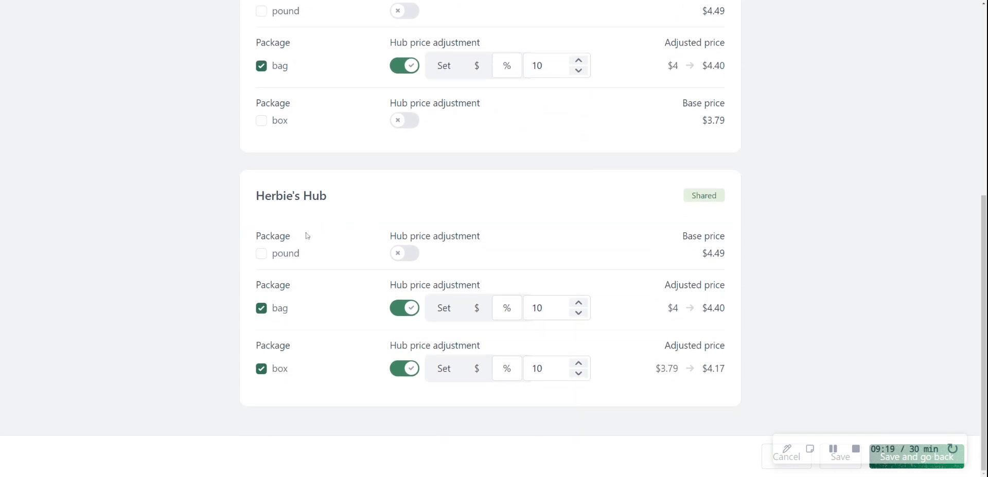
pyautogui.scroll(2, 360, 262)
pyautogui.scroll(-1, 403, 291)
pyautogui.scroll(4, 418, 299)
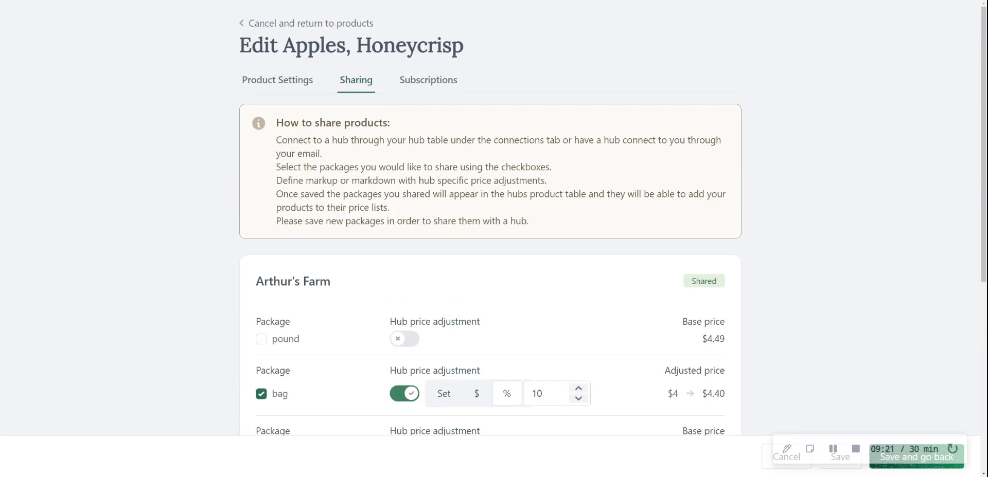
# Step: Review the subscription eligibility of Apples, Honeycrisp for the Retail, Wholesale and CSA price lists
pyautogui.click(437, 83)
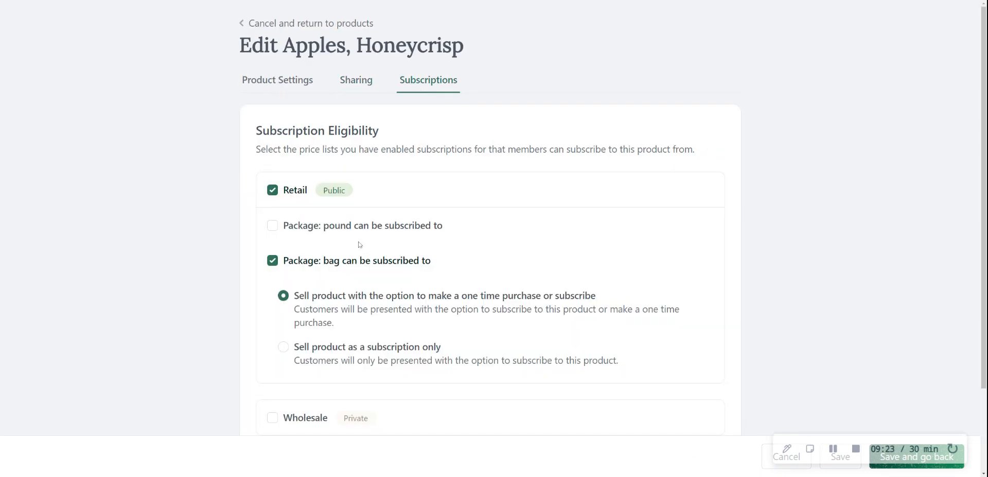
pyautogui.scroll(-1, 448, 204)
pyautogui.scroll(-2, 350, 223)
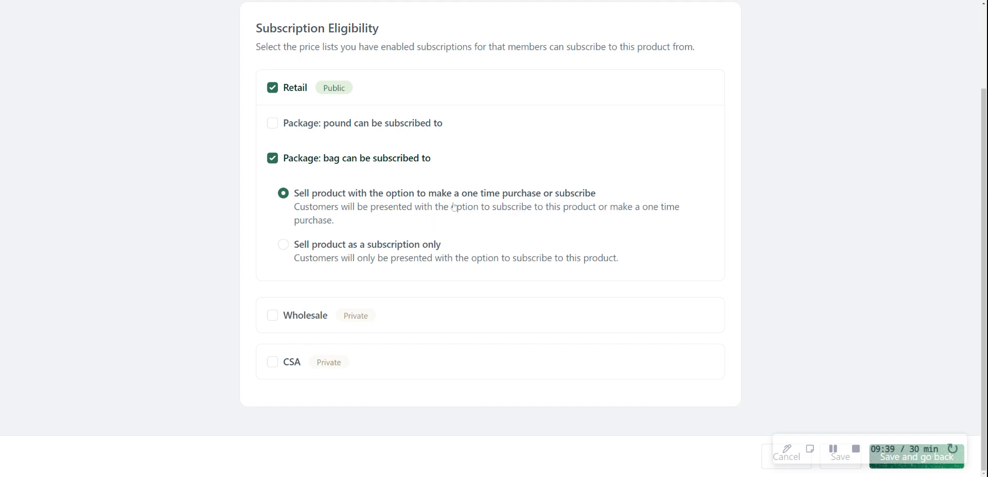
# Step: Try making the pound package subscribable and removing Retail from subscription eligibility, and return to the products without saving
pyautogui.click(272, 123)
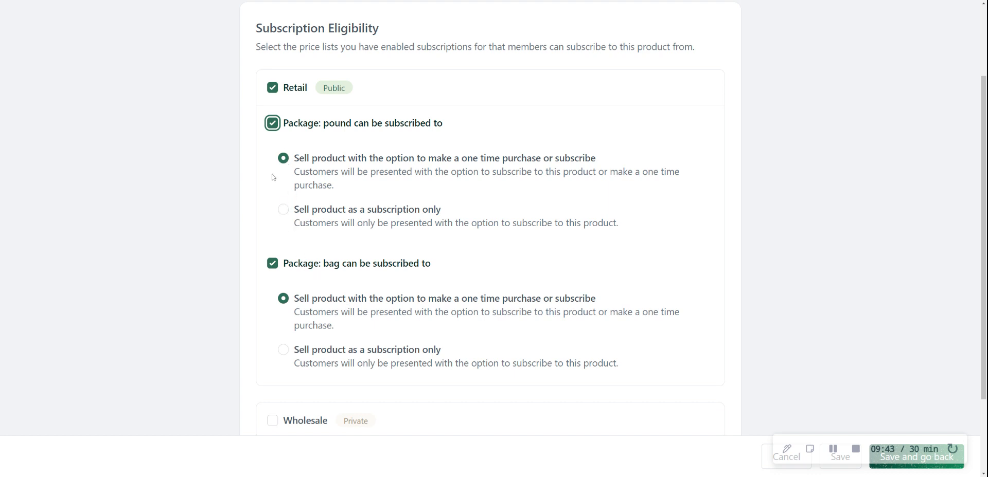
pyautogui.click(273, 89)
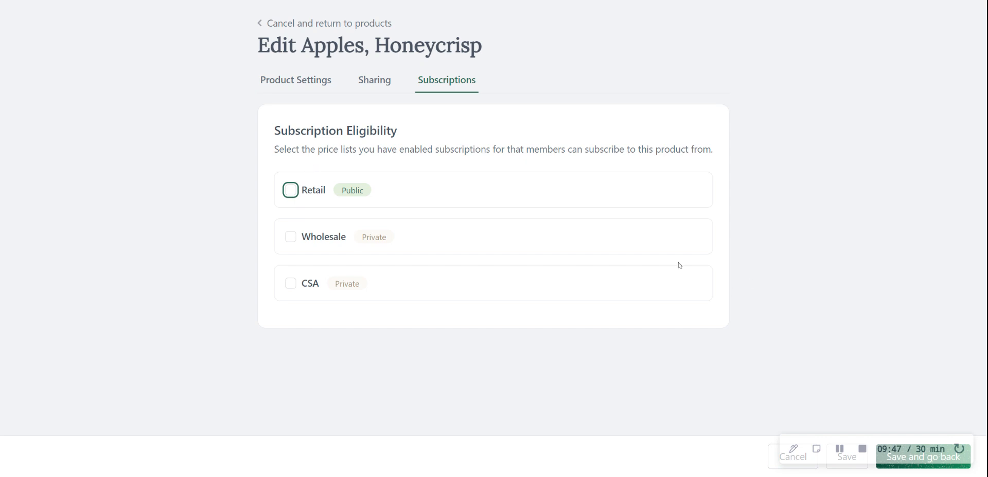
pyautogui.click(353, 25)
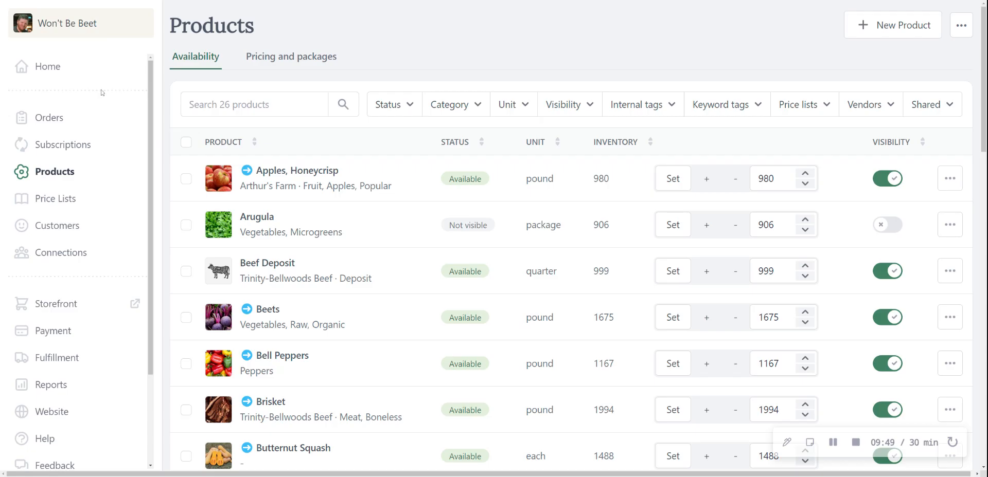
# Step: Go to the subscription plans by way of the orders, view the new subscription plan form, and return without saving
pyautogui.click(57, 120)
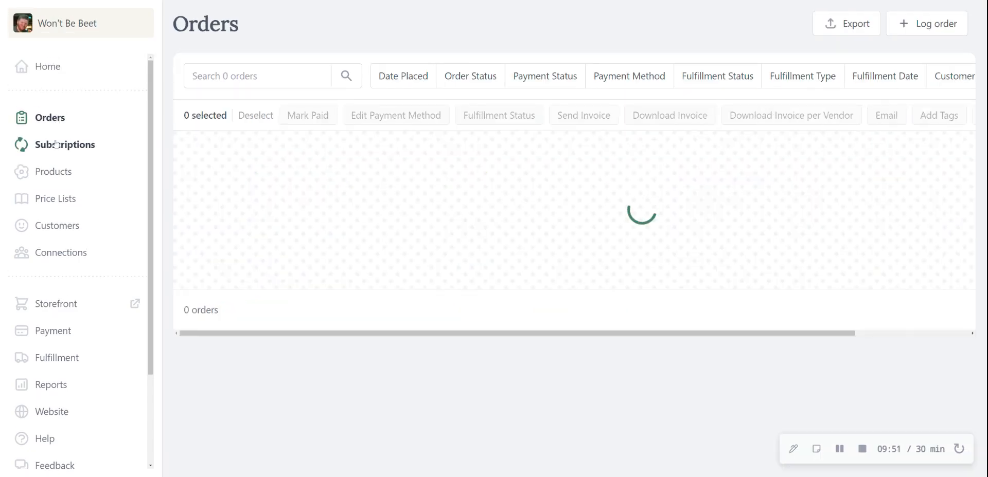
pyautogui.click(57, 144)
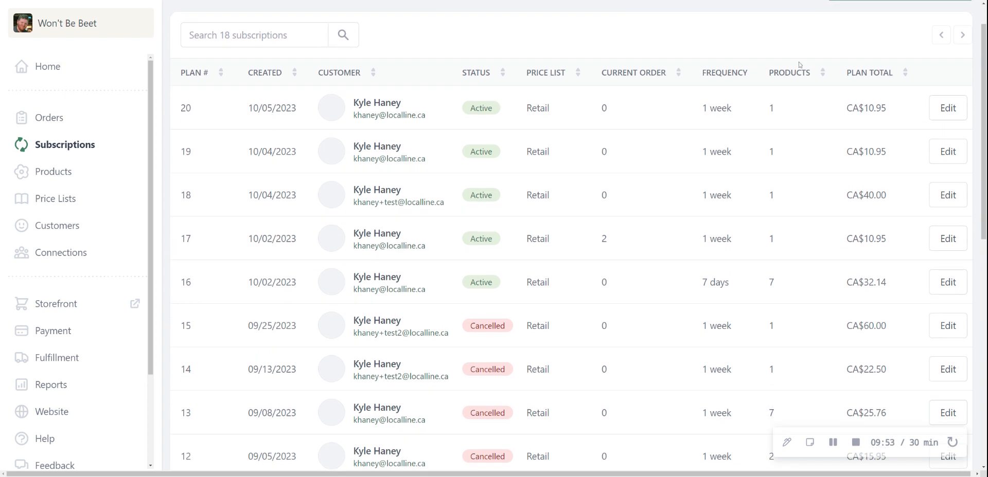
pyautogui.click(900, 25)
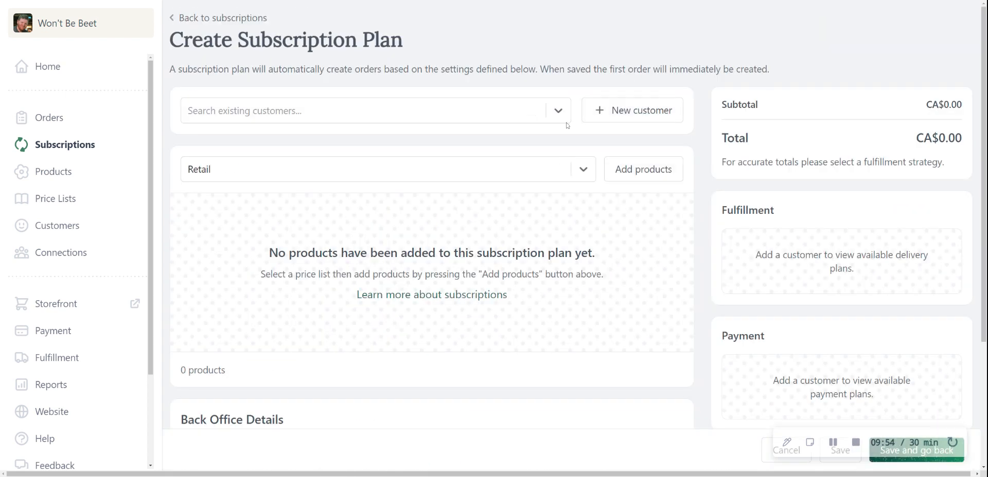
pyautogui.click(525, 118)
pyautogui.scroll(-3, 360, 184)
pyautogui.click(607, 94)
pyautogui.click(243, 18)
# Step: Open subscription plan 18 and examine its current order, customer, product and pickup details
pyautogui.scroll(-1, 722, 188)
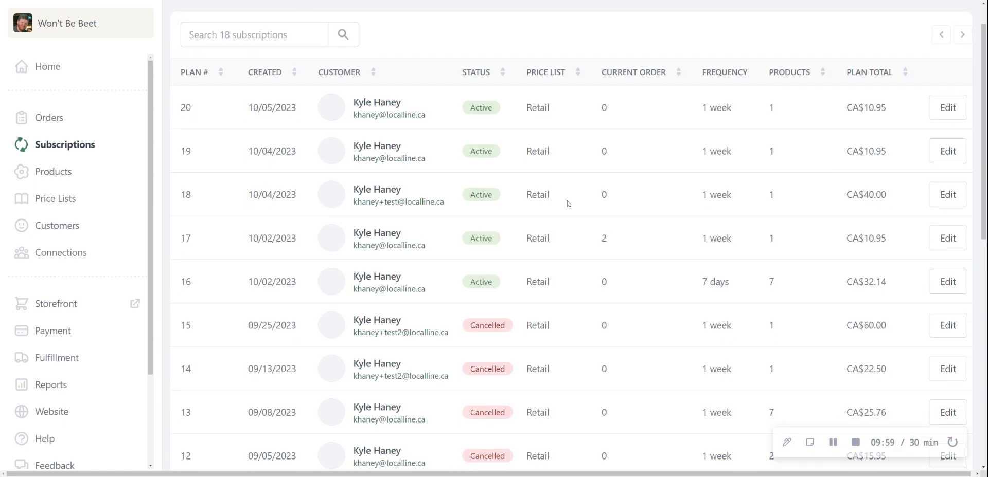
pyautogui.click(949, 199)
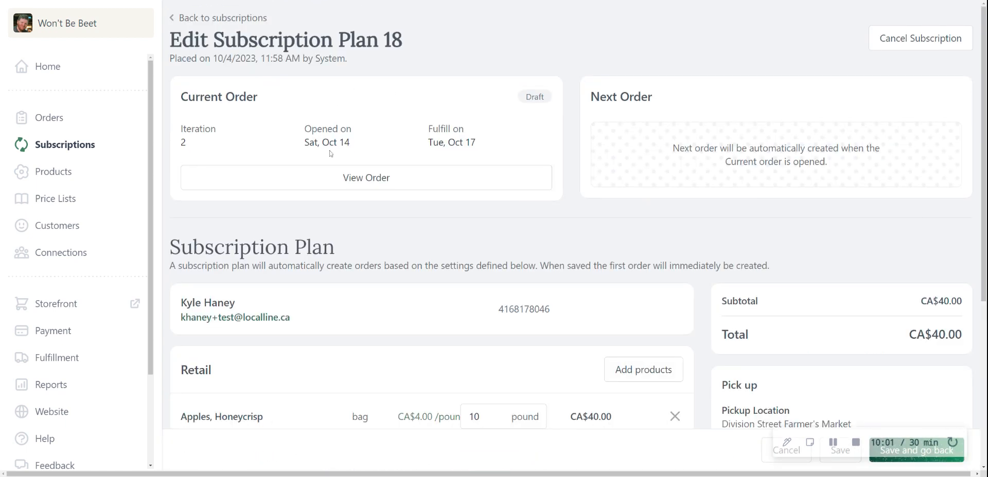
pyautogui.scroll(-2, 255, 331)
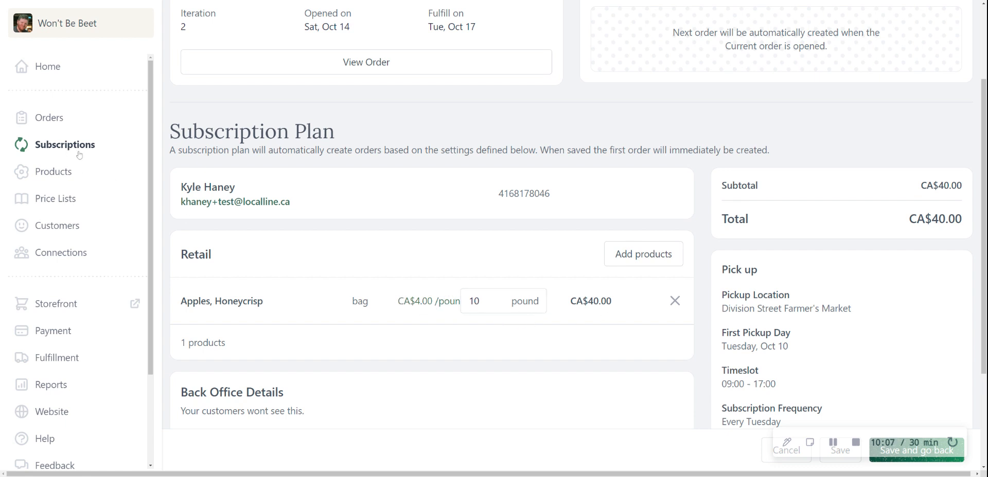
pyautogui.scroll(2, 527, 276)
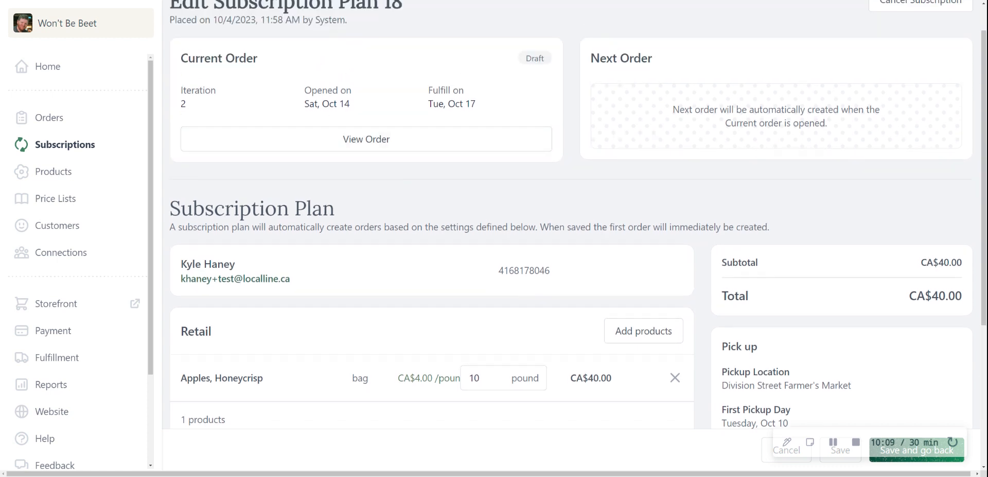
pyautogui.scroll(-2, 512, 205)
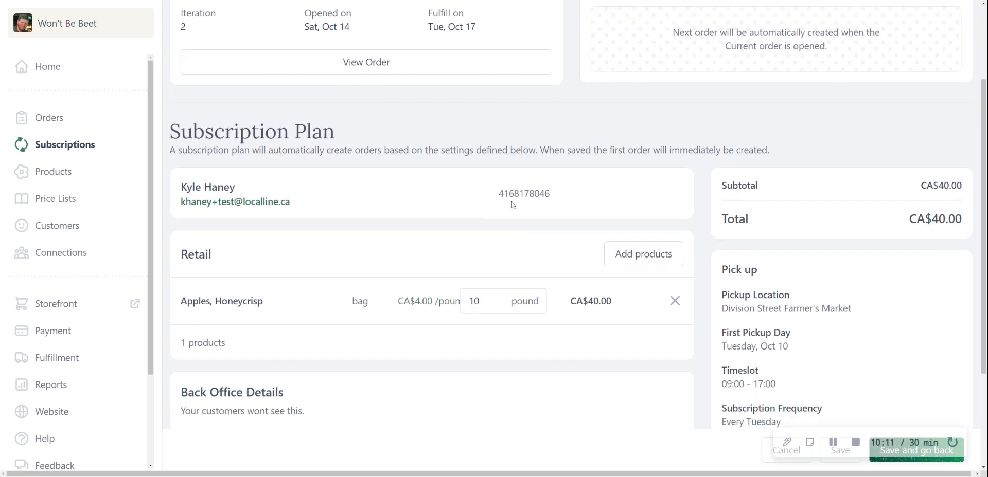
pyautogui.scroll(-1, 375, 204)
pyautogui.scroll(2, 309, 196)
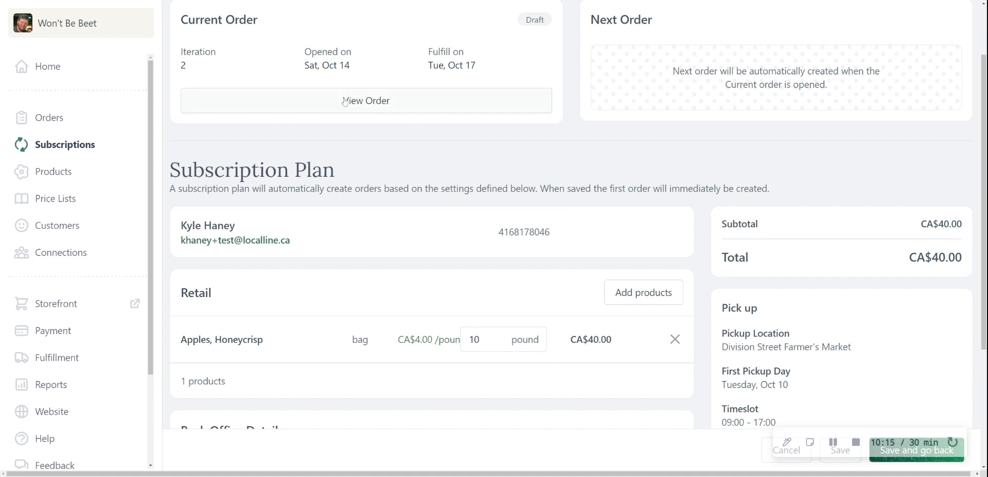
# Step: View the current draft order of plan 18, close it, and re-examine the plan's order dates and subscription details
pyautogui.click(345, 101)
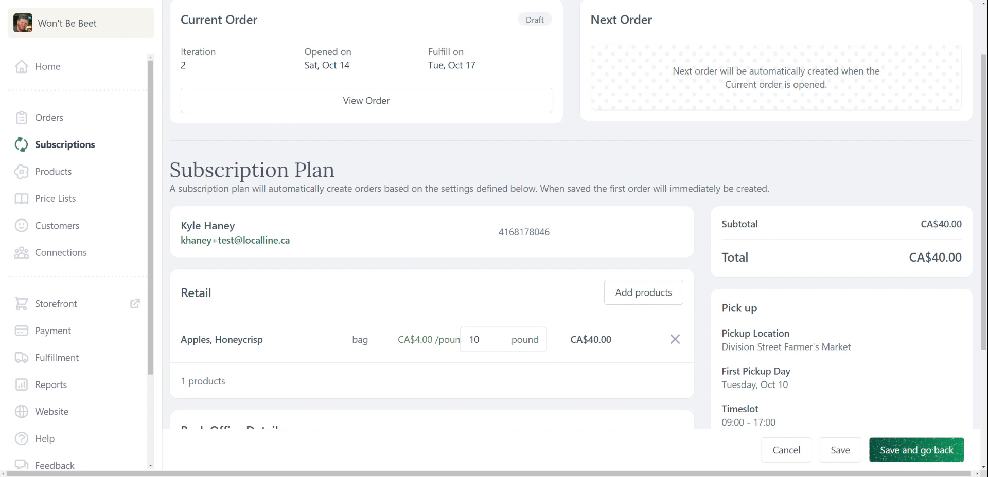
pyautogui.scroll(-1, 648, 135)
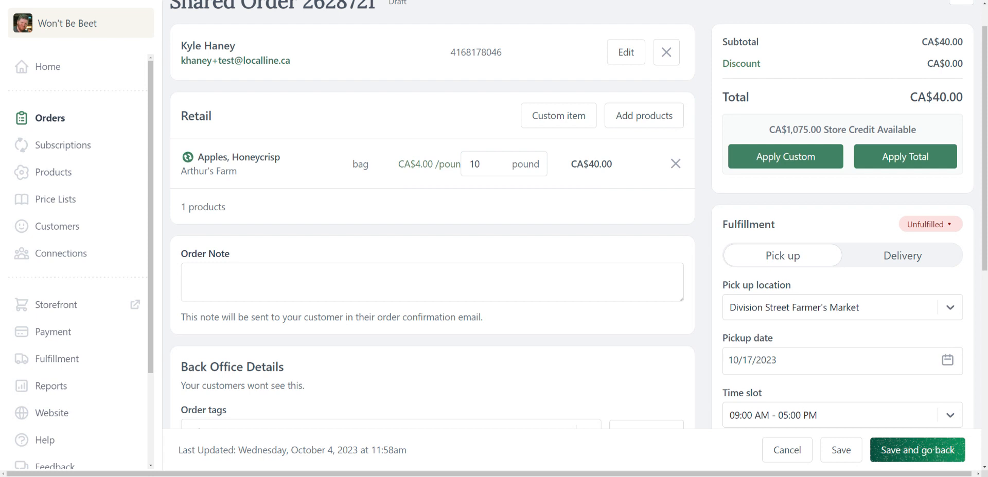
pyautogui.hotkey('ctrl', 'w')
pyautogui.scroll(-1, 492, 275)
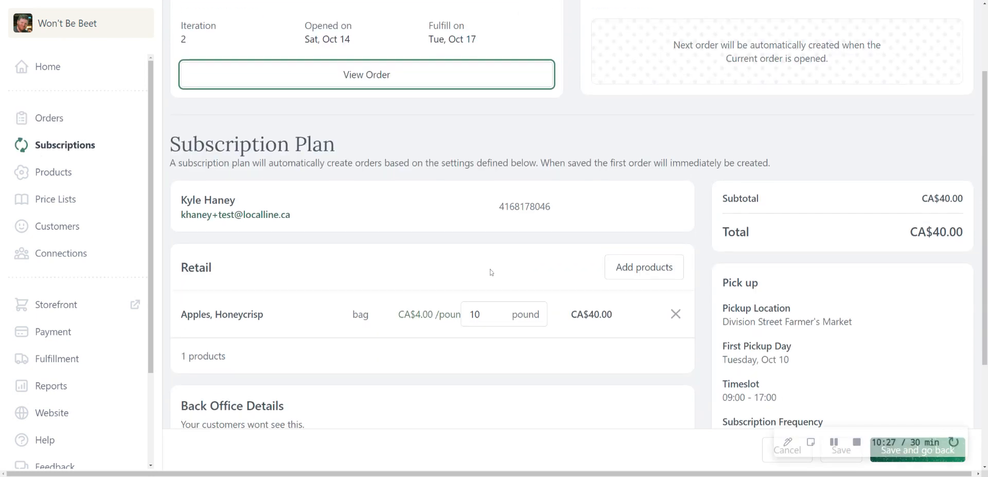
pyautogui.scroll(-1, 271, 276)
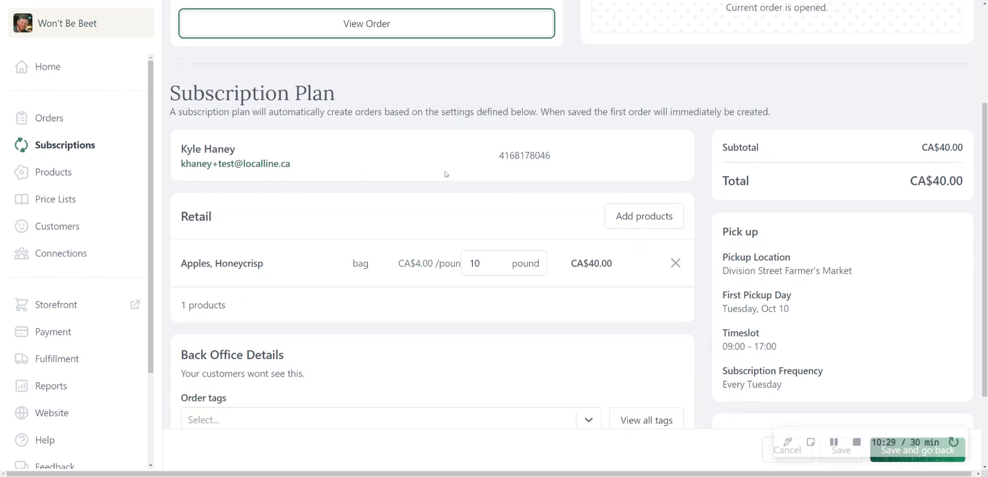
pyautogui.scroll(4, 445, 174)
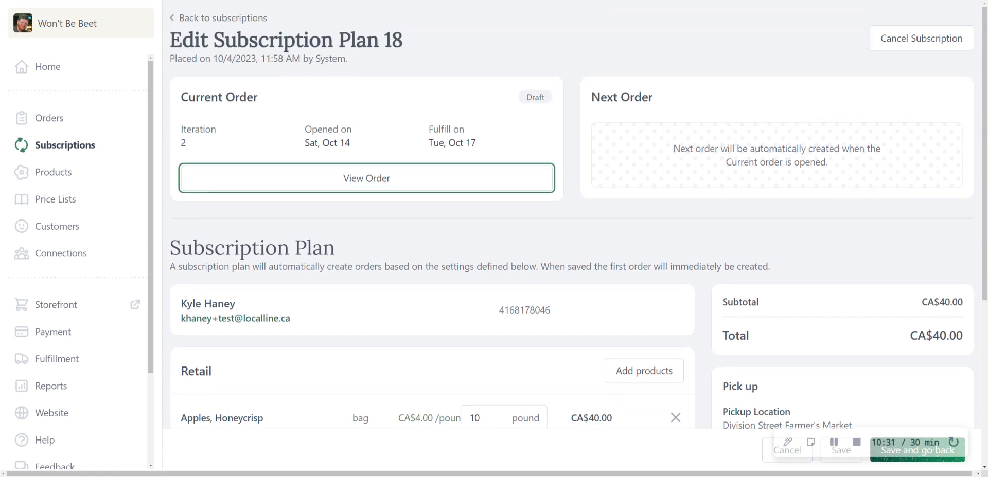
pyautogui.scroll(-3, 341, 225)
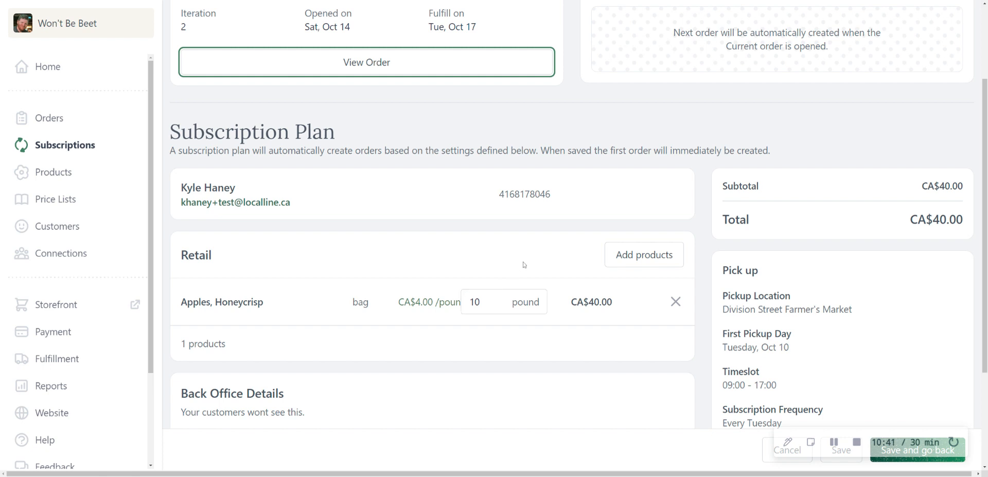
# Step: View the orders list, check subscription plan 18 again, and return to the subscription plans
pyautogui.click(45, 119)
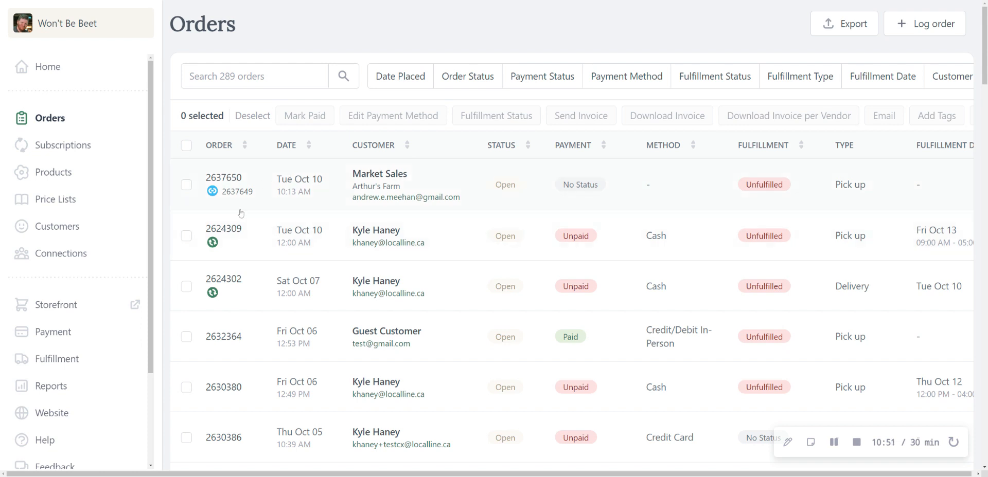
pyautogui.click(58, 139)
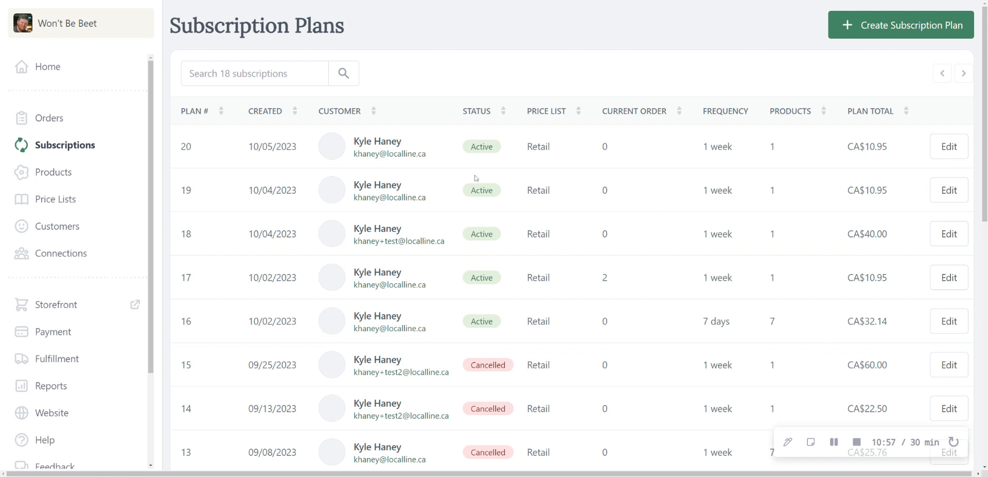
pyautogui.click(959, 244)
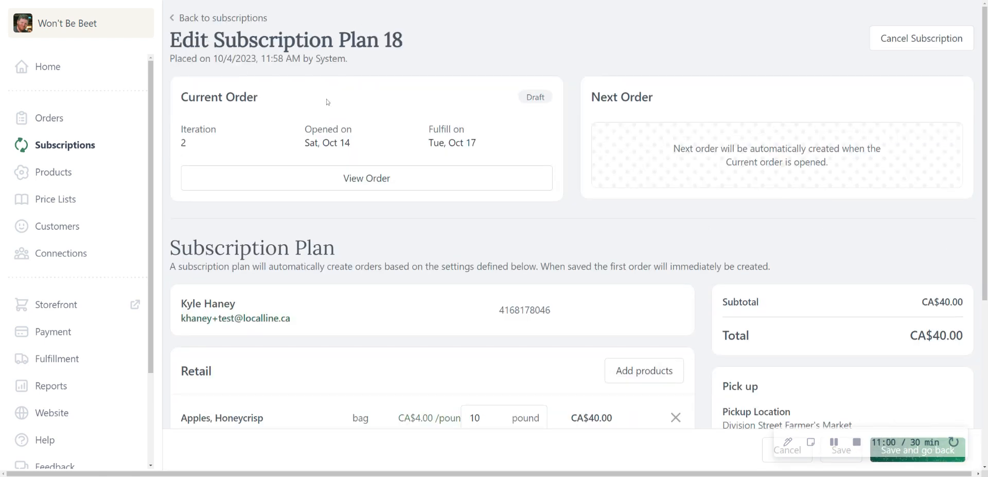
pyautogui.click(222, 19)
# Step: Open subscription plans 16, 18 and 19 in turn to view the current order schedule of each
pyautogui.click(952, 324)
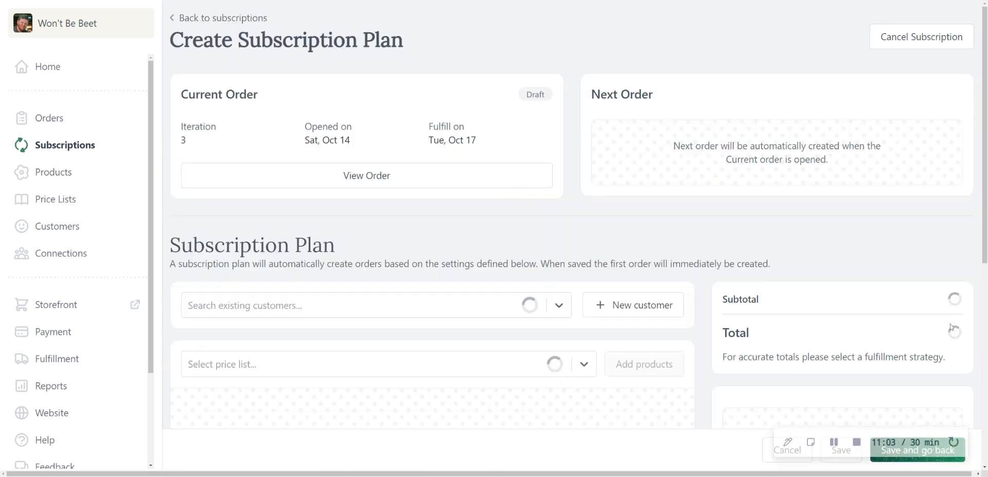
pyautogui.click(249, 18)
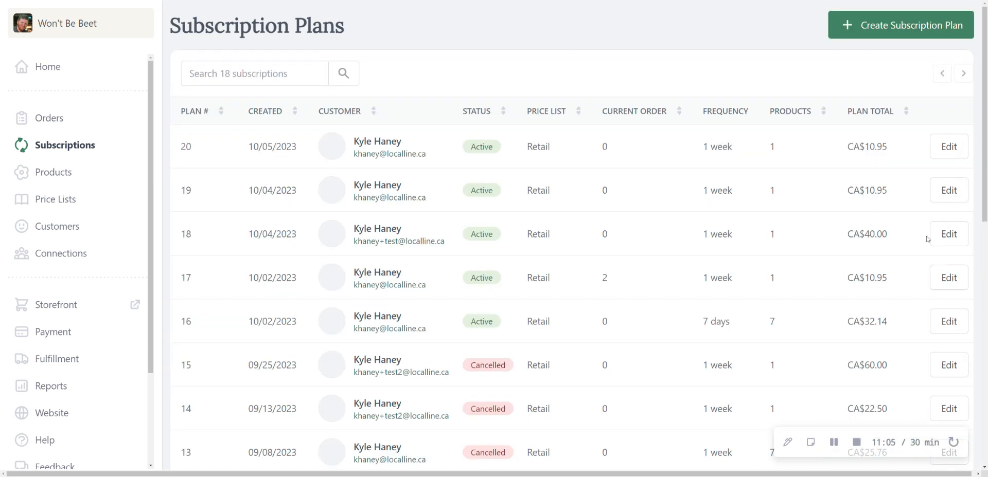
pyautogui.click(945, 236)
pyautogui.click(245, 20)
pyautogui.click(944, 238)
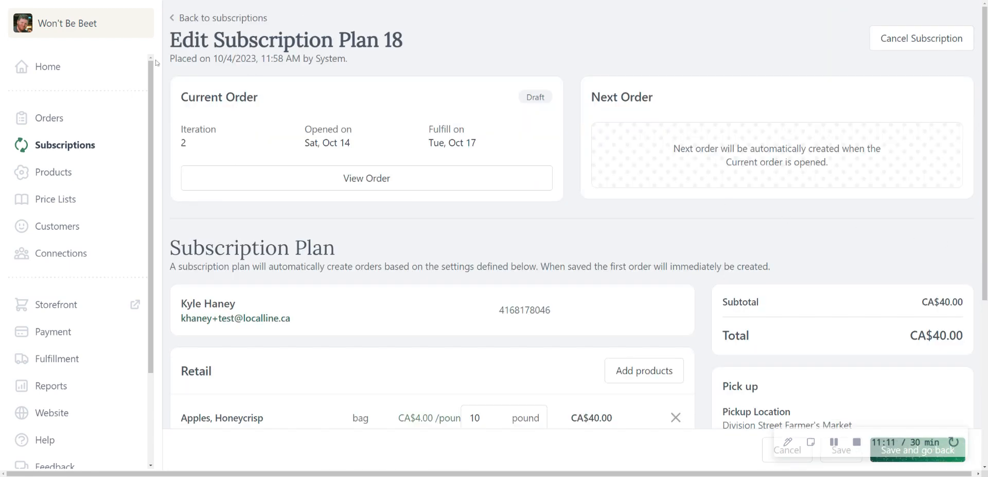
pyautogui.click(191, 22)
pyautogui.click(949, 190)
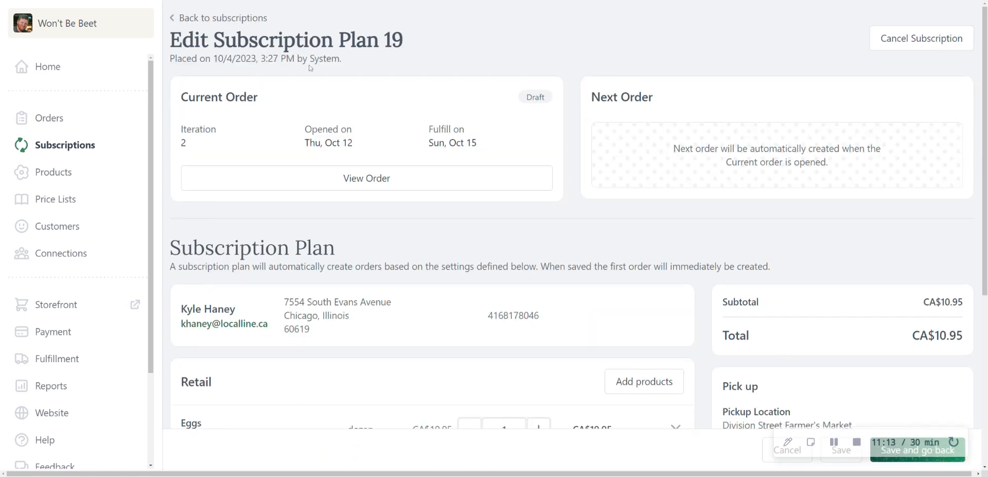
# Step: Return to the subscription plans, then open plans 20 and 16 in turn to check the current order schedule of each
pyautogui.click(214, 25)
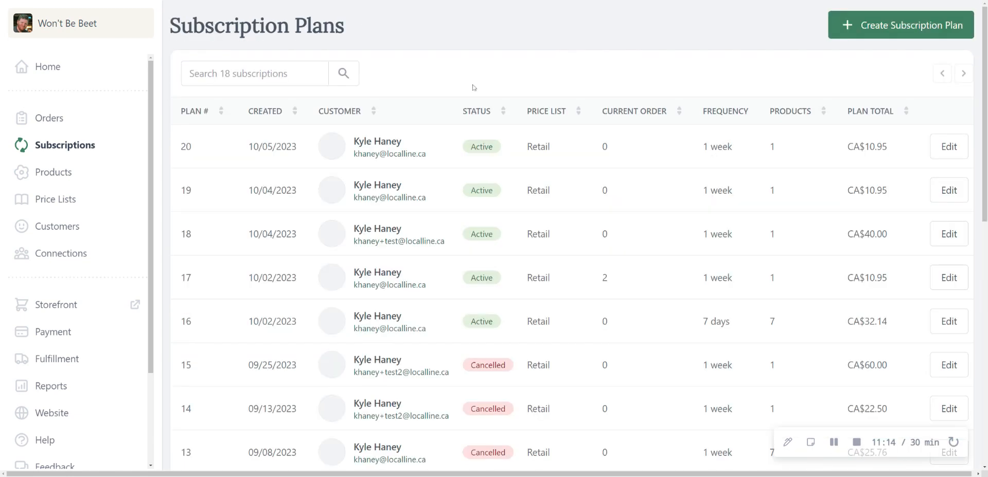
pyautogui.click(946, 147)
pyautogui.click(221, 21)
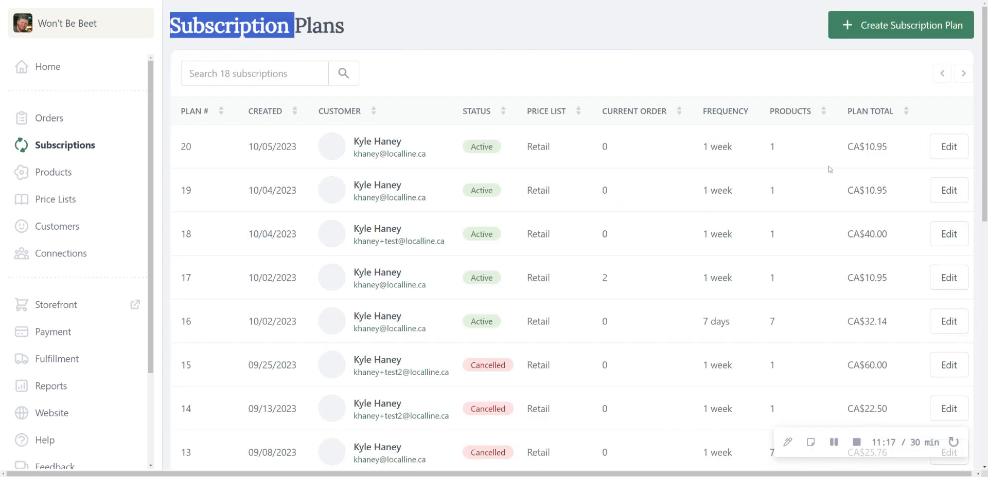
pyautogui.scroll(-2, 828, 170)
pyautogui.scroll(-3, 658, 280)
pyautogui.scroll(3, 689, 260)
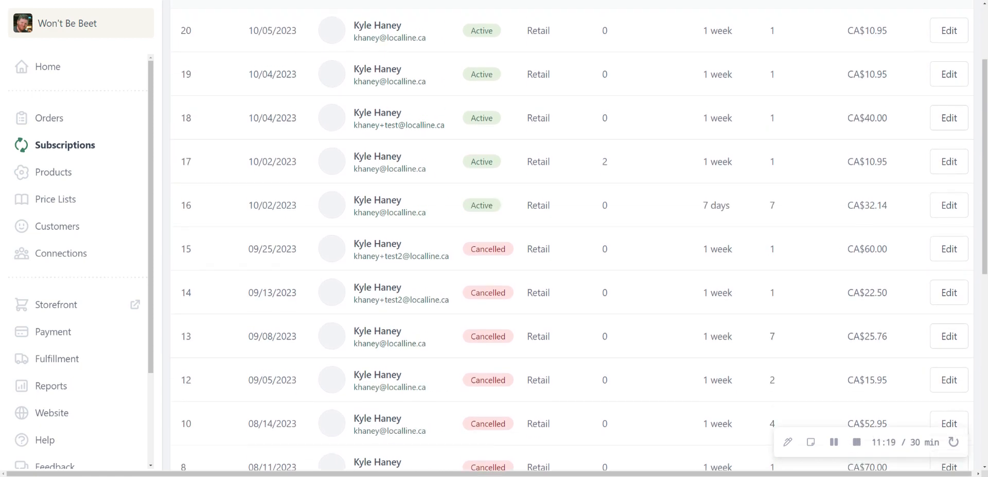
pyautogui.click(949, 205)
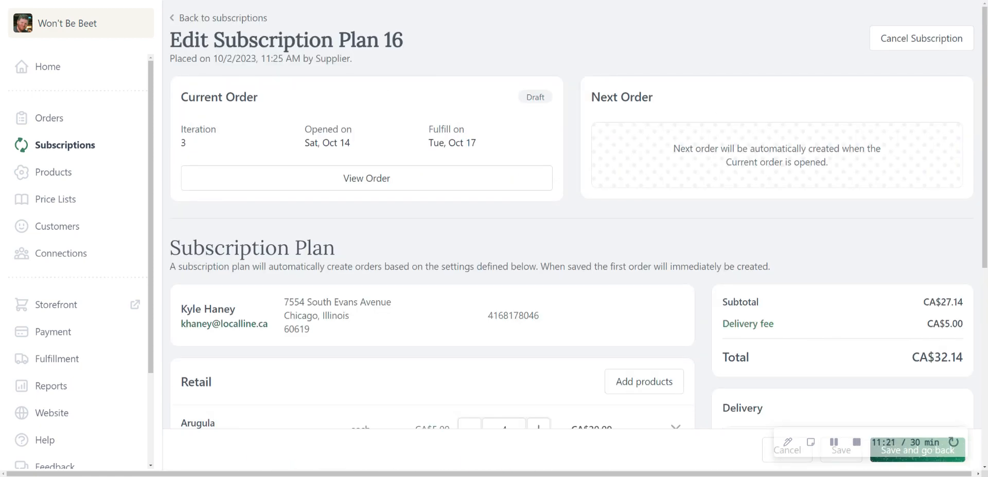
pyautogui.click(227, 18)
pyautogui.scroll(-1, 823, 242)
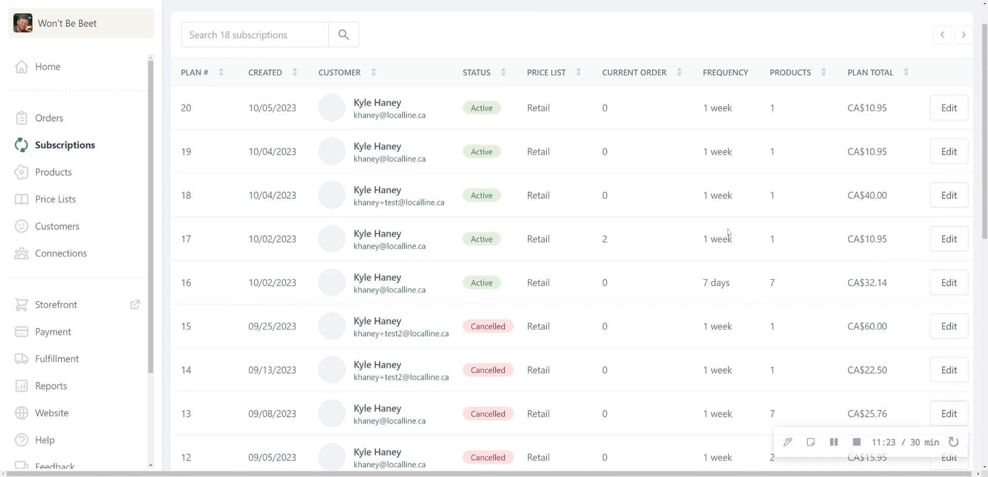
# Step: Open subscription plan 17 and examine its current and next orders, products, pickup and payment details
pyautogui.click(948, 238)
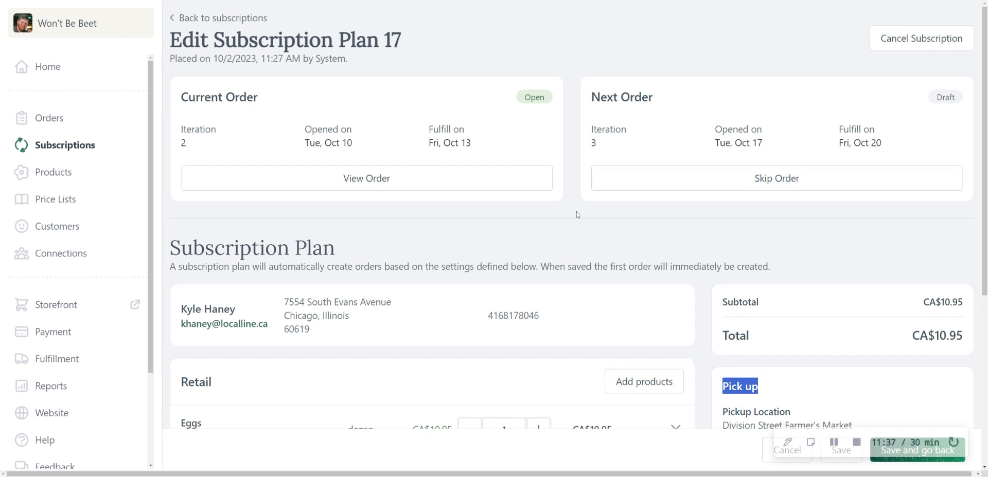
pyautogui.scroll(-3, 576, 213)
pyautogui.scroll(-1, 513, 215)
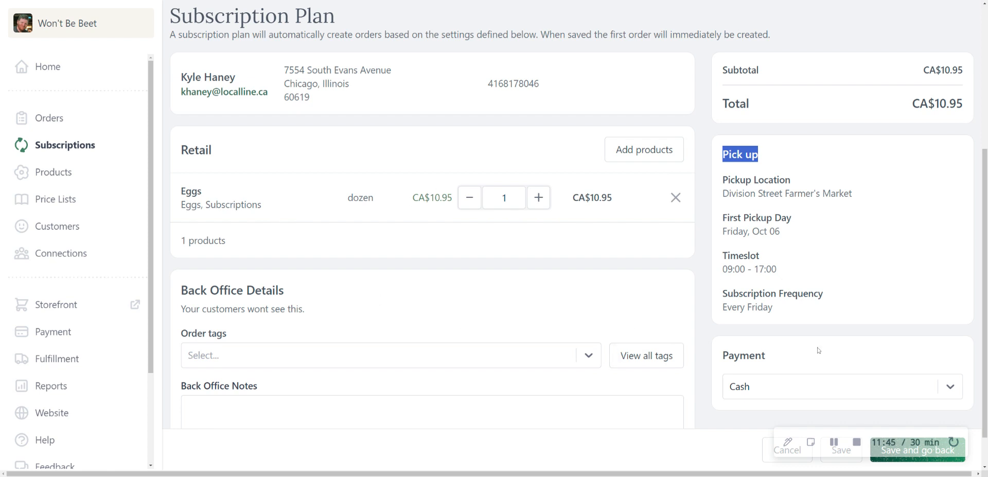
# Step: Set the payment method of plan 17 to Credit Card and view the saved card options
pyautogui.click(822, 386)
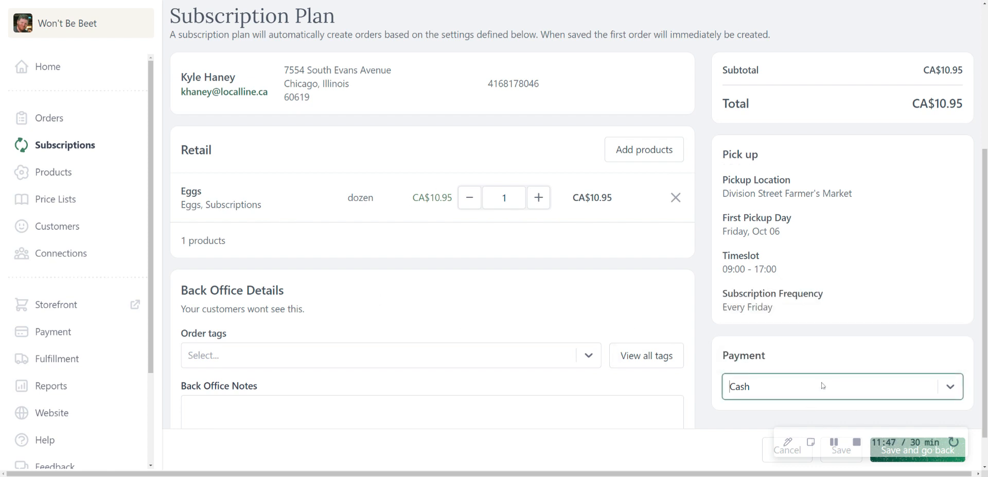
pyautogui.click(790, 398)
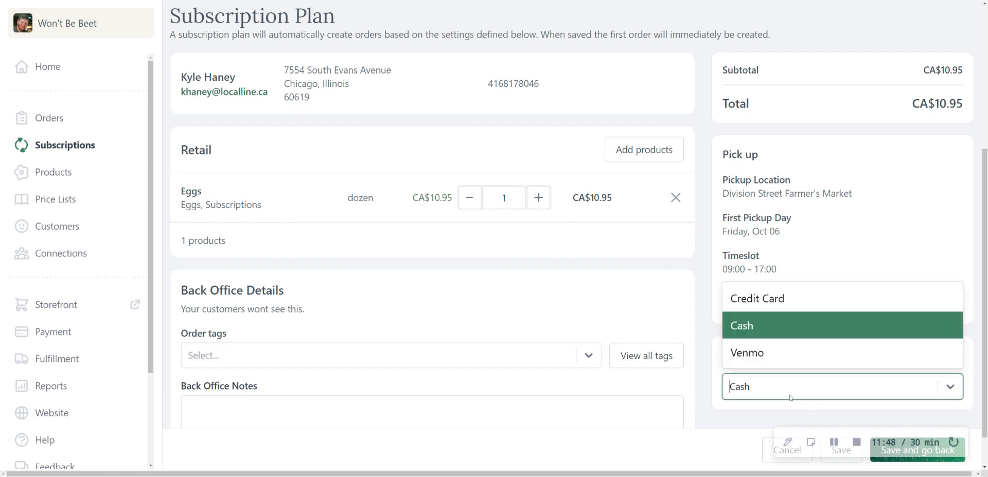
pyautogui.click(766, 298)
pyautogui.scroll(-2, 792, 319)
pyautogui.click(800, 341)
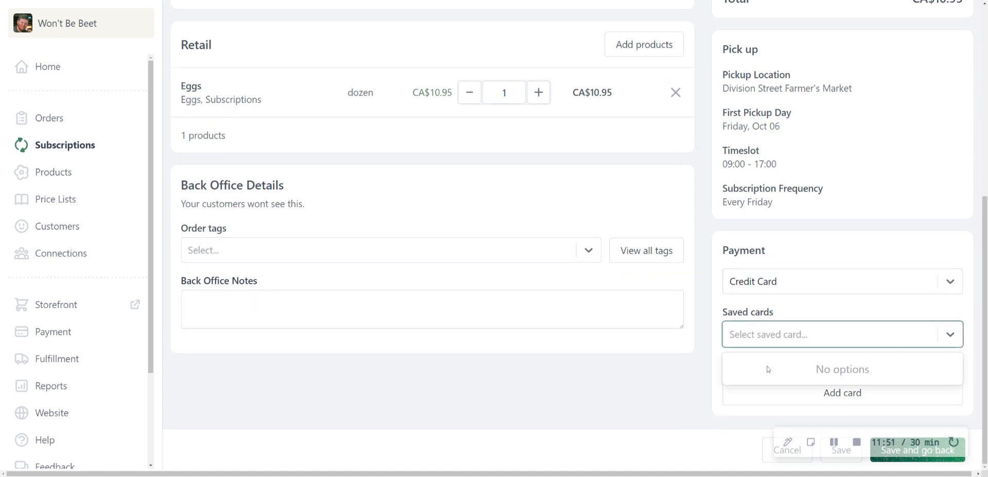
pyautogui.click(715, 370)
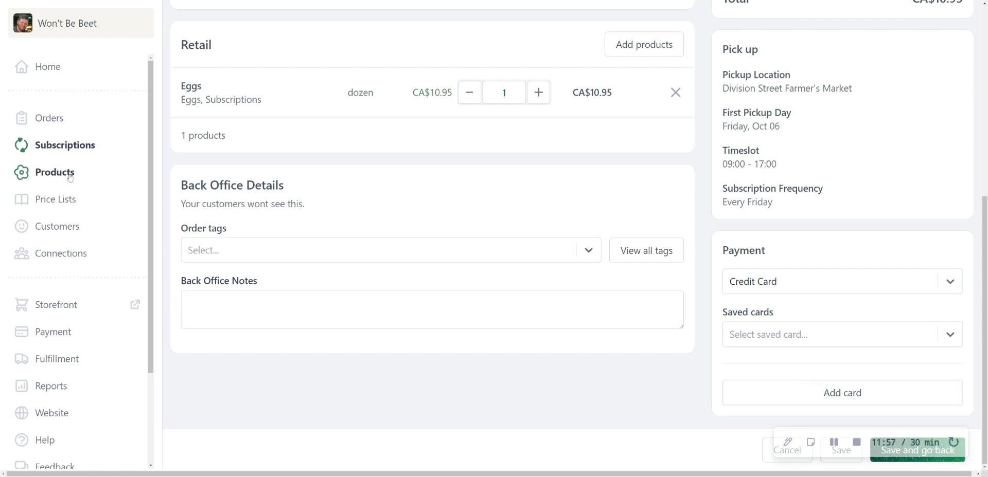
# Step: Leave the plan without saving, open the orders list and select all orders on the page
pyautogui.scroll(-2, 62, 133)
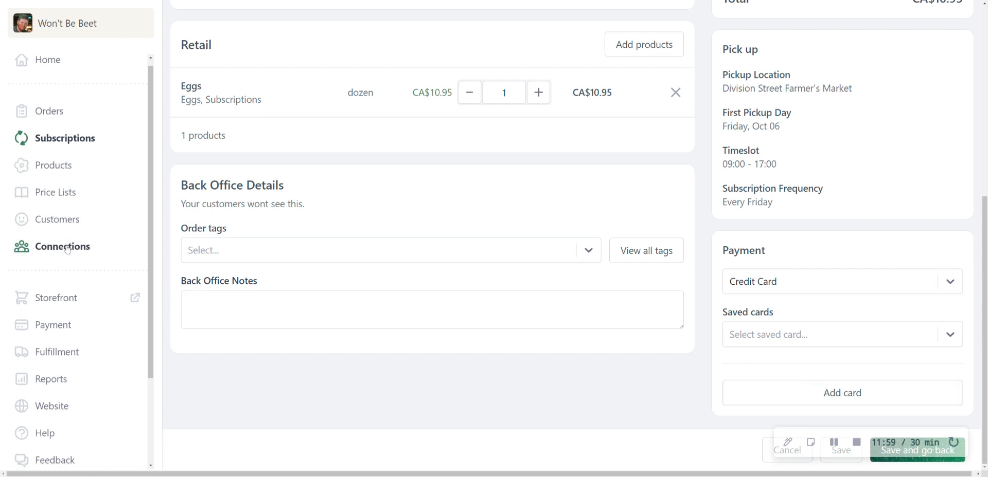
pyautogui.scroll(2, 57, 101)
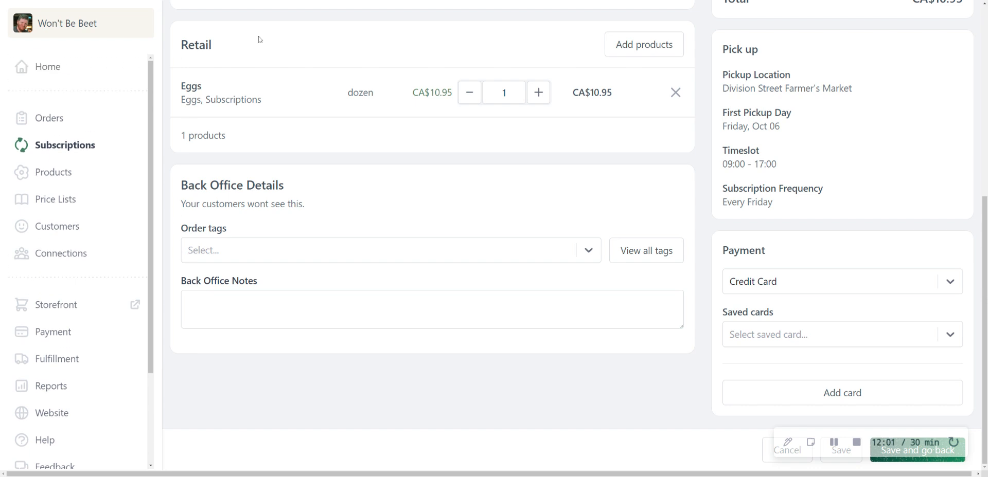
pyautogui.click(50, 118)
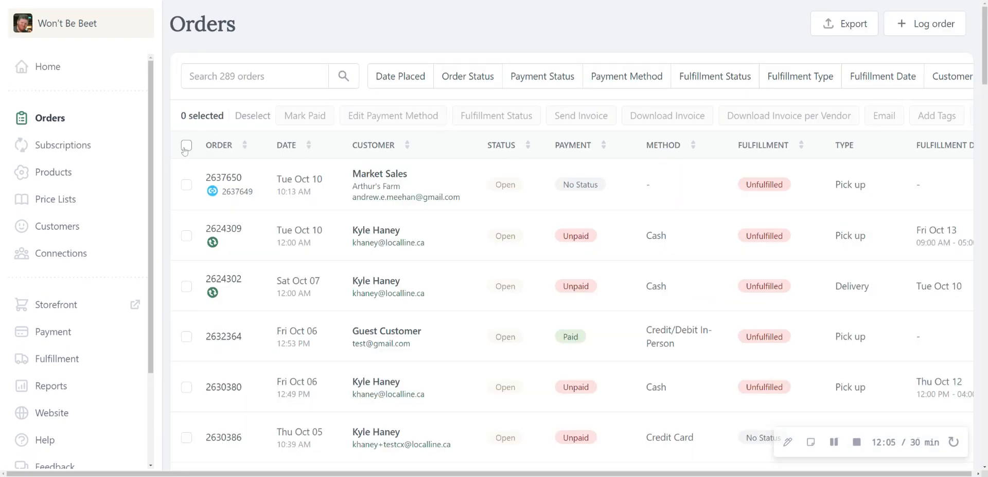
pyautogui.click(186, 145)
# Step: View the order filter options for payment status, payment method, fulfillment status and fulfillment type
pyautogui.click(559, 82)
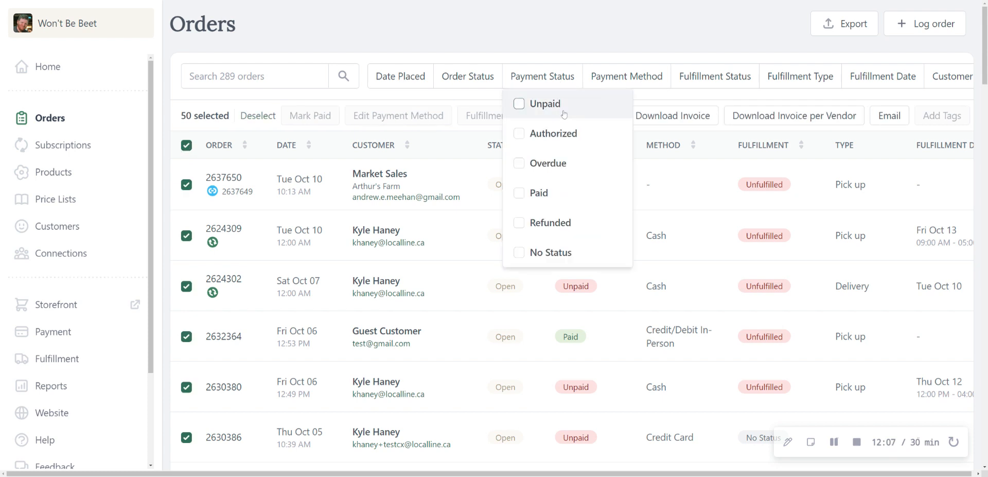
pyautogui.click(612, 79)
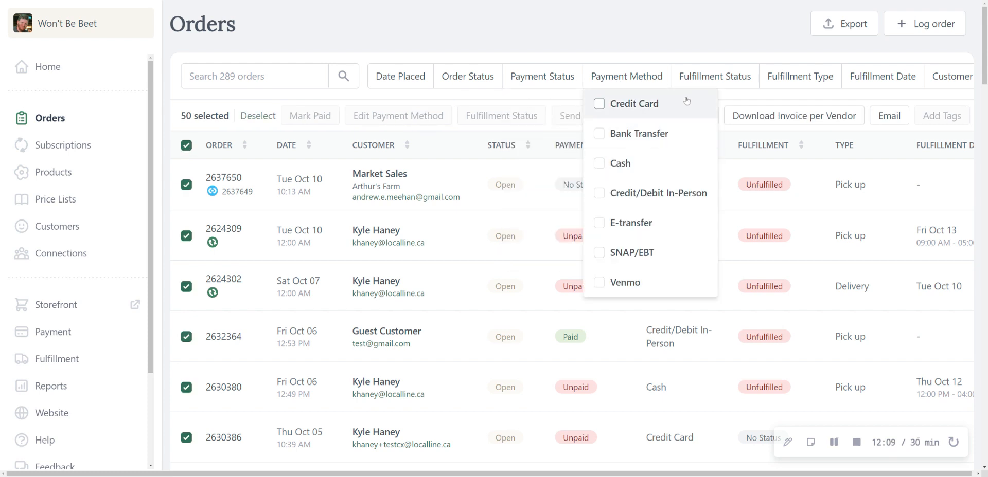
pyautogui.click(716, 81)
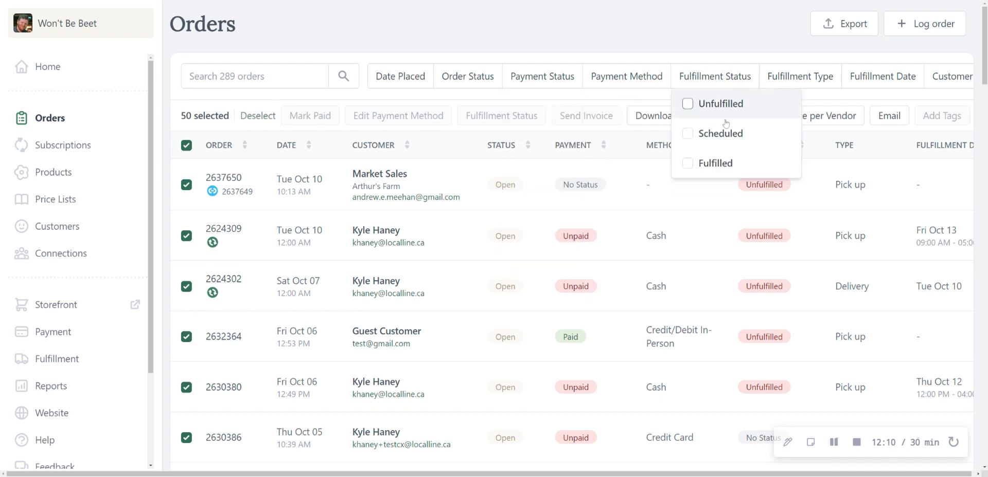
pyautogui.click(815, 80)
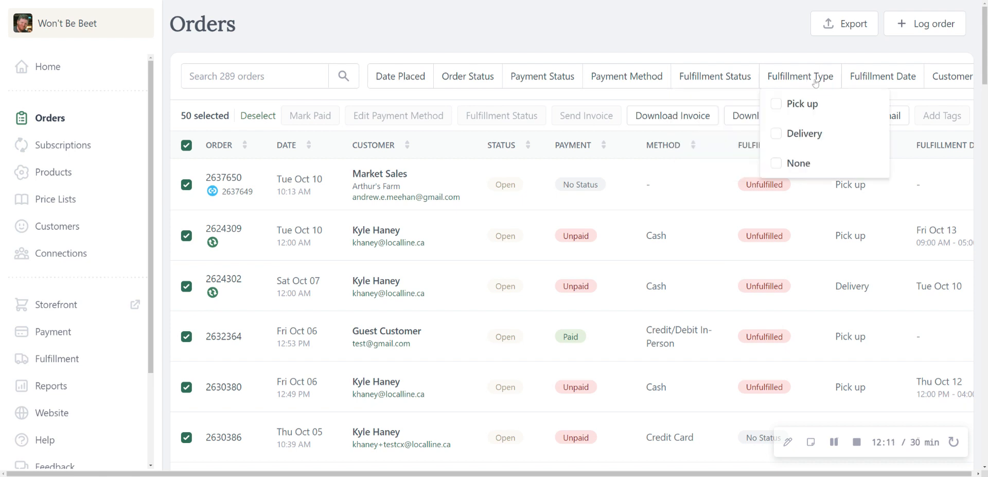
pyautogui.click(749, 51)
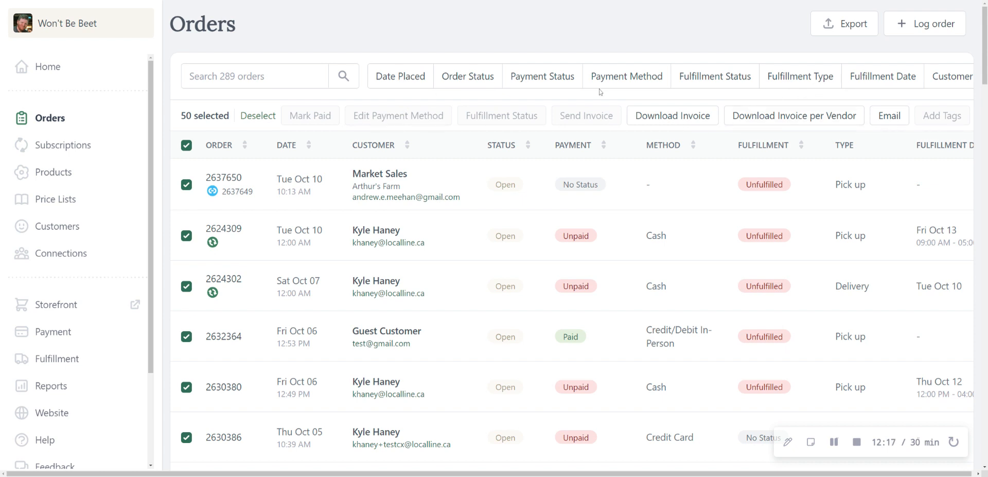
# Step: View the date placed and fulfillment date filter calendars without choosing any dates
pyautogui.click(420, 88)
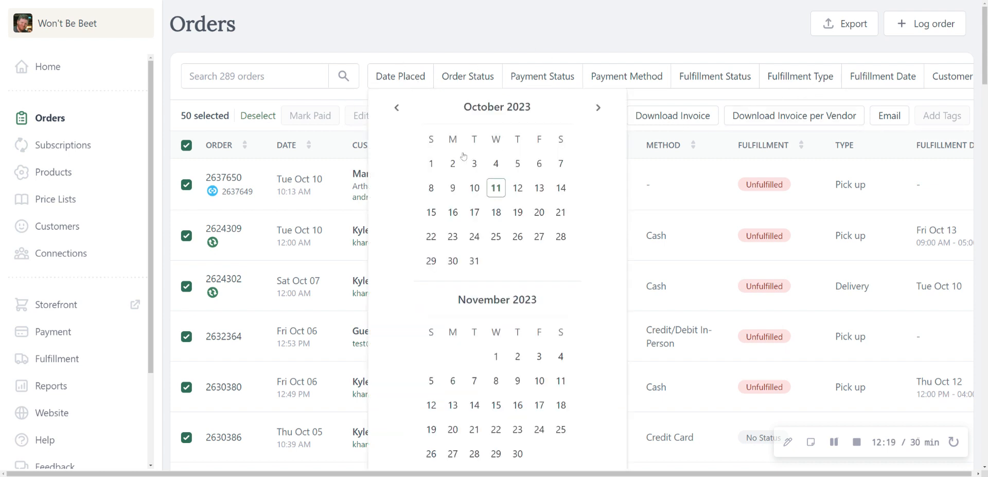
pyautogui.click(538, 47)
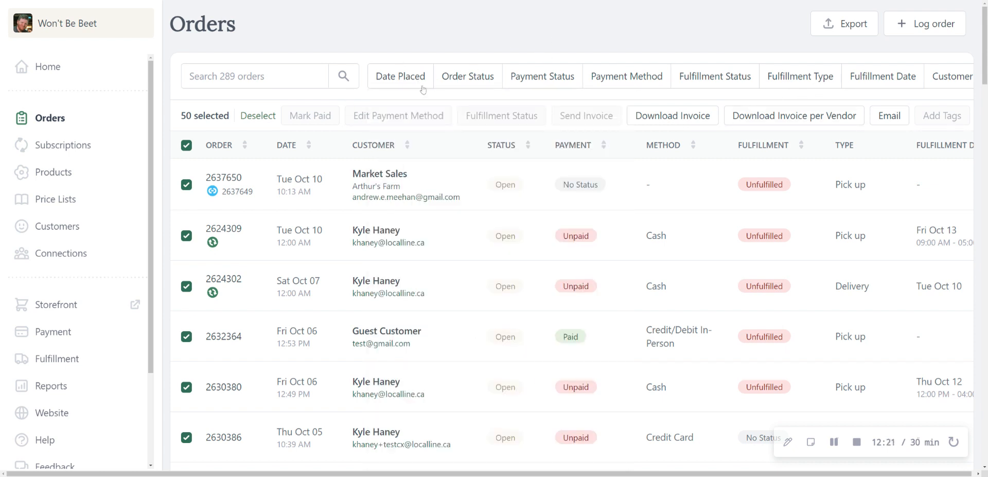
pyautogui.click(880, 78)
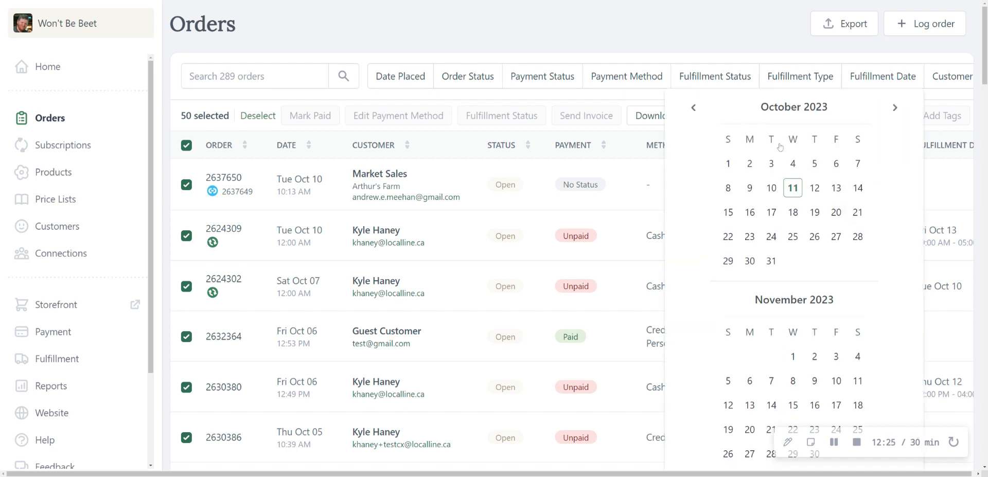
pyautogui.click(620, 45)
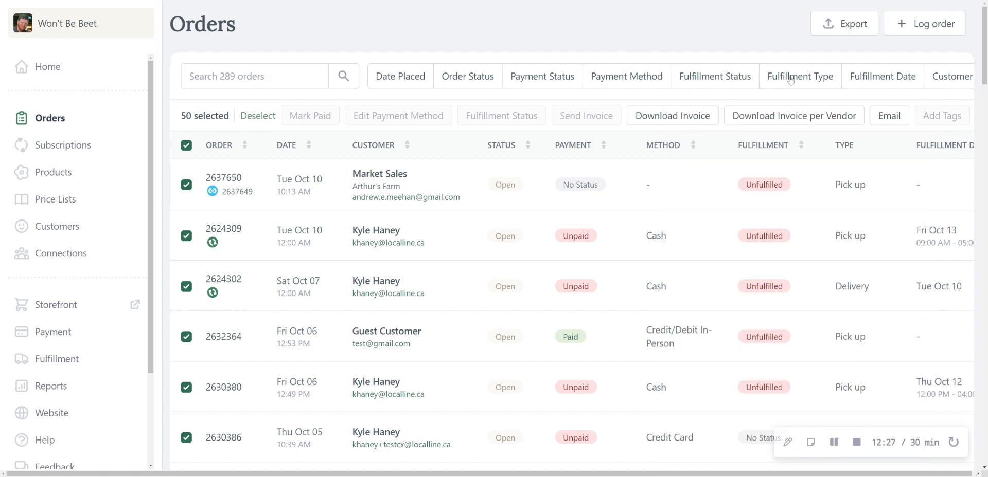
# Step: Review the export types offered for exporting the selected orders as CSV, close the export options and look over the orders
pyautogui.click(844, 34)
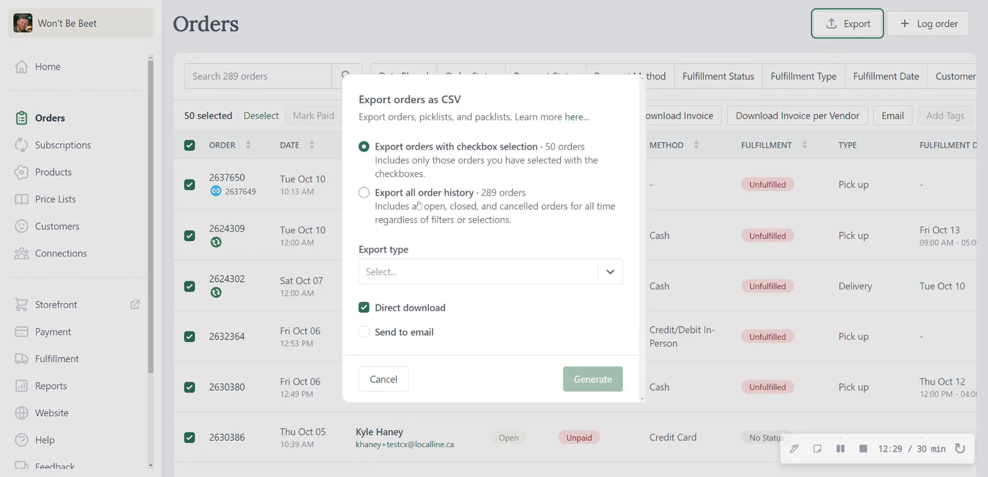
pyautogui.click(460, 278)
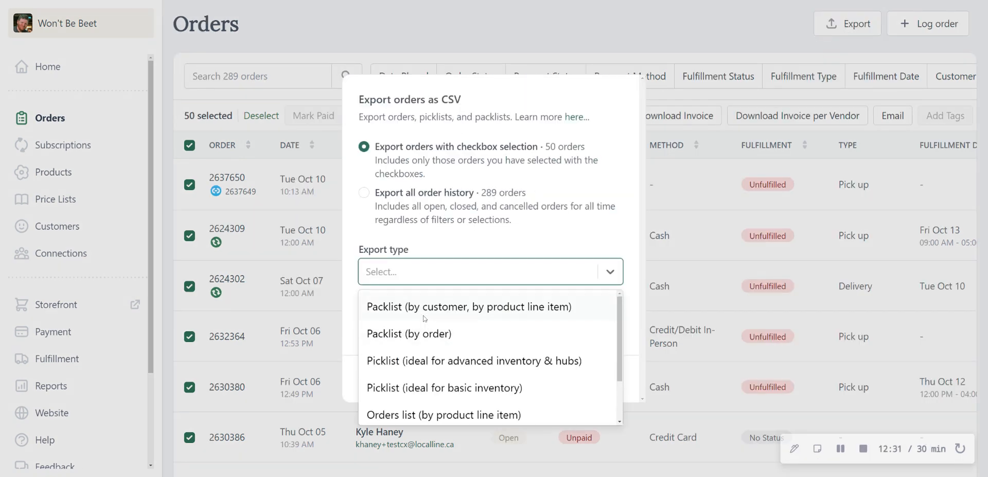
pyautogui.scroll(-2, 443, 355)
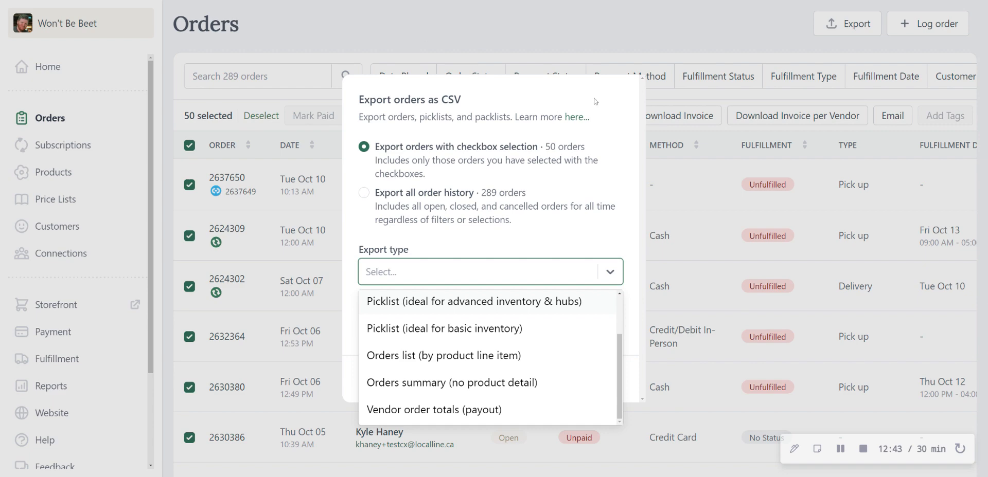
pyautogui.click(452, 51)
pyautogui.scroll(-3, 597, 267)
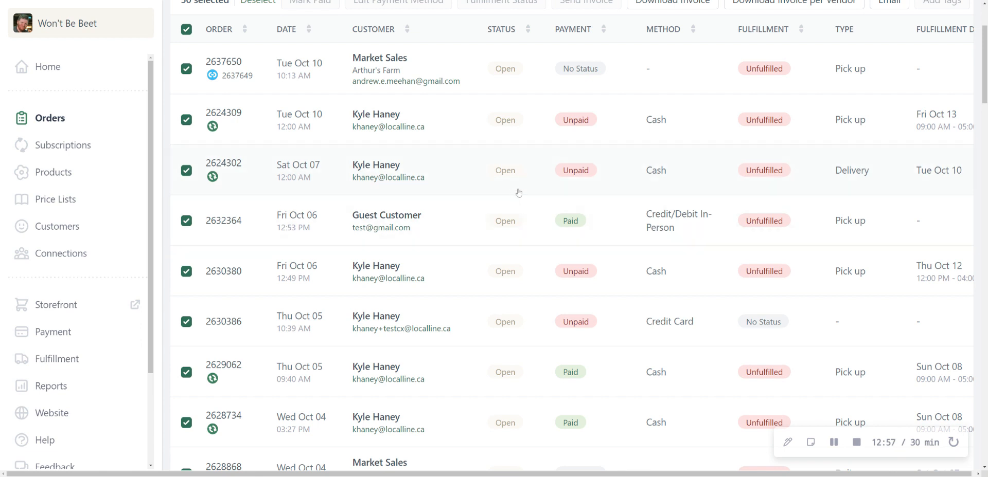
pyautogui.scroll(3, 571, 203)
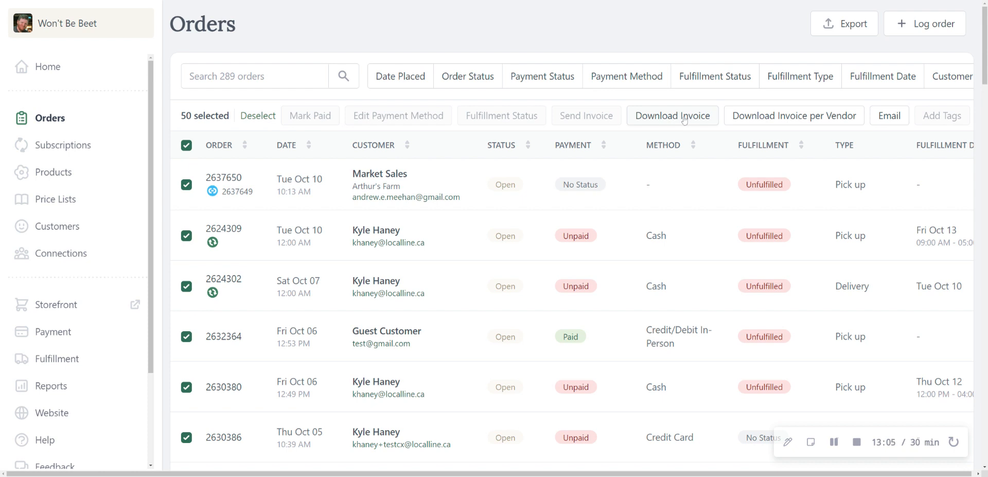
# Step: Clear the selection of all orders and select only the unpaid Oct 10 cash order
pyautogui.click(186, 145)
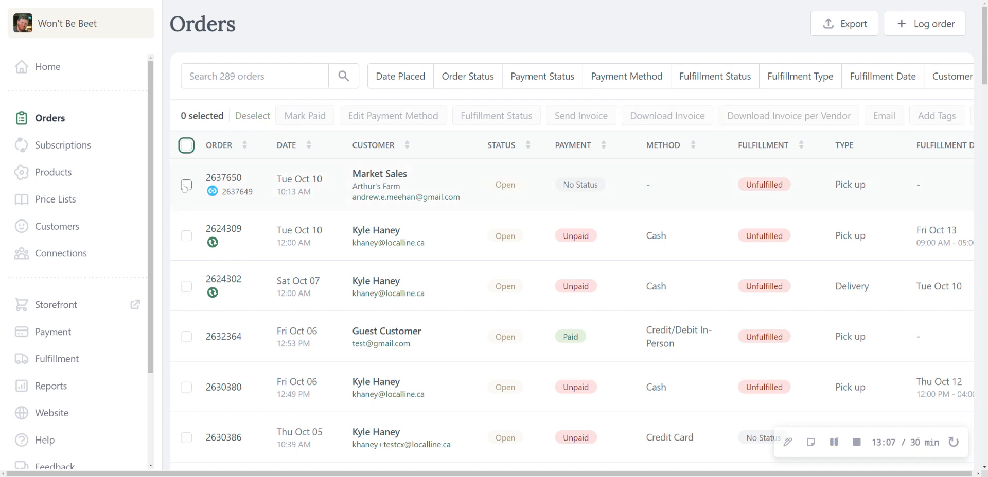
pyautogui.click(185, 186)
pyautogui.click(186, 184)
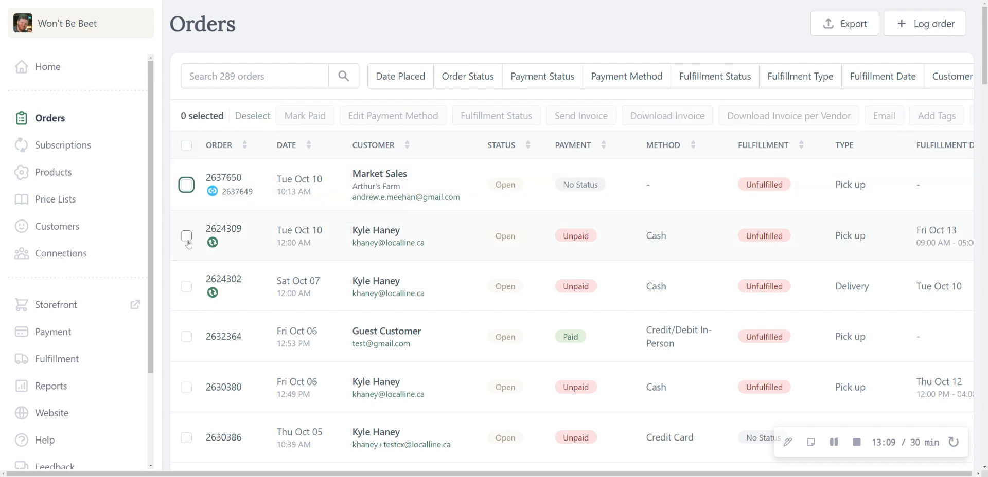
pyautogui.click(187, 236)
# Step: Download the selected order's invoice as a PDF, review the invoice and close it
pyautogui.click(641, 119)
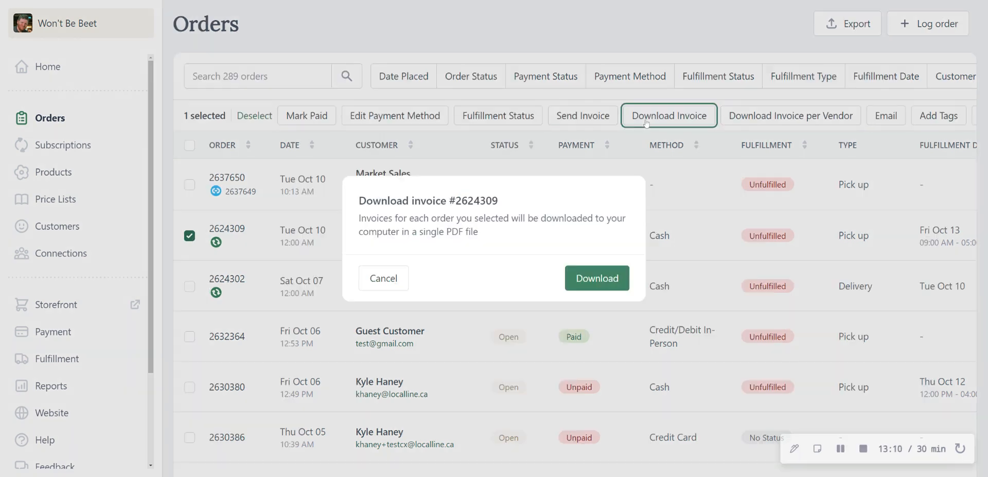
pyautogui.click(597, 278)
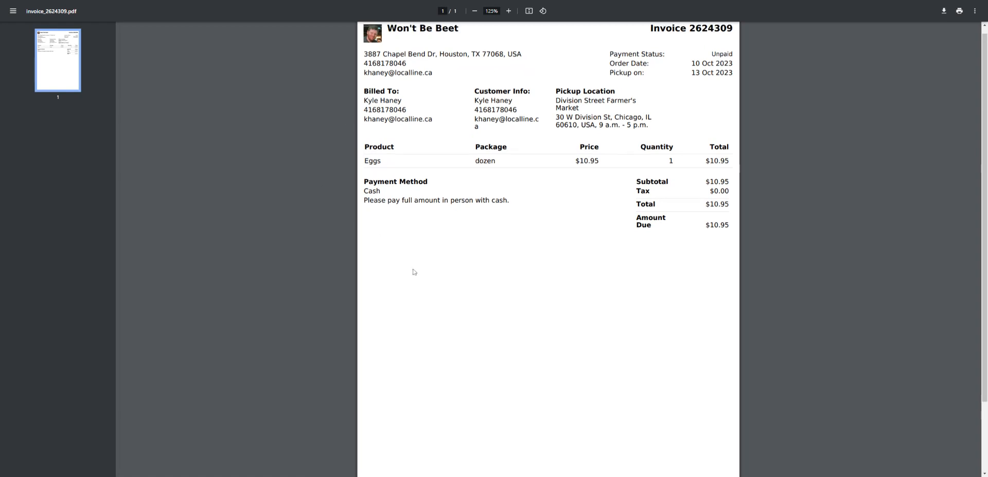
pyautogui.scroll(1, 415, 273)
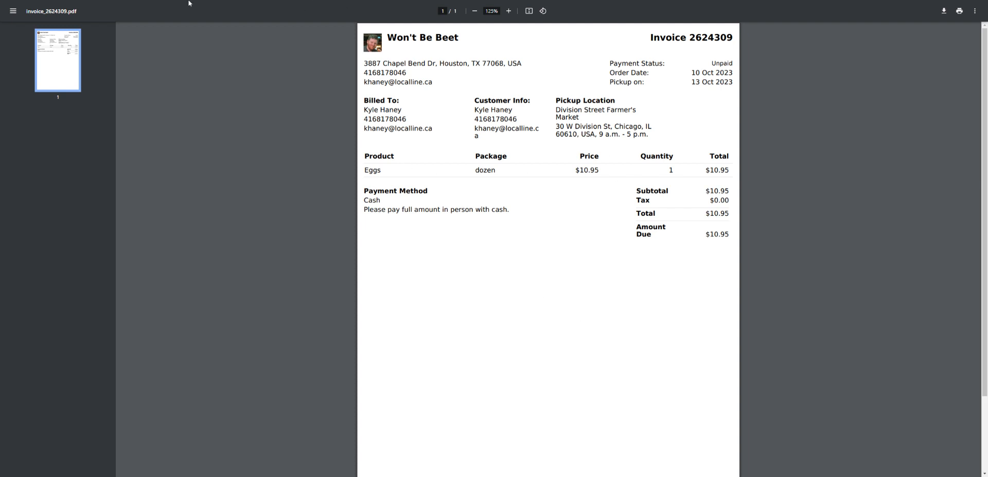
pyautogui.hotkey('ctrl', 'w')
# Step: Start logging a new order and assign it to an existing customer found by a customer search
pyautogui.click(893, 32)
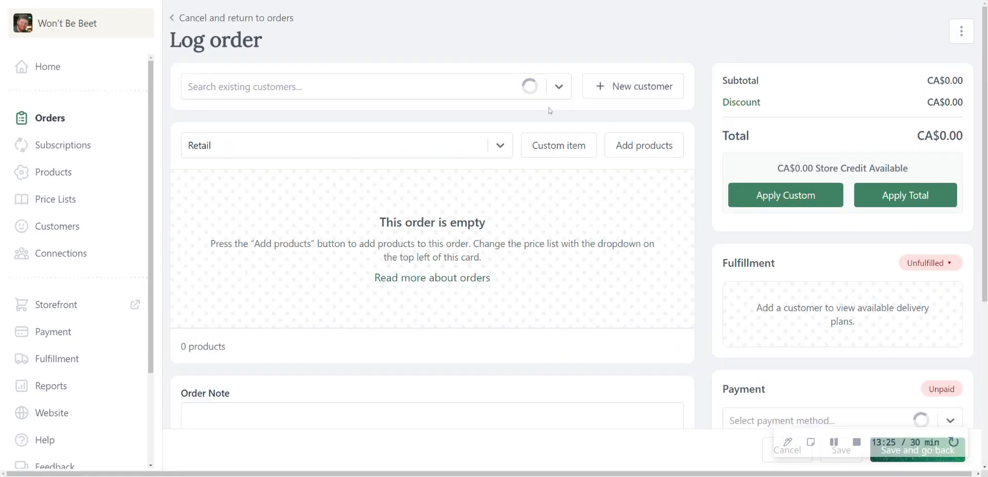
pyautogui.click(539, 89)
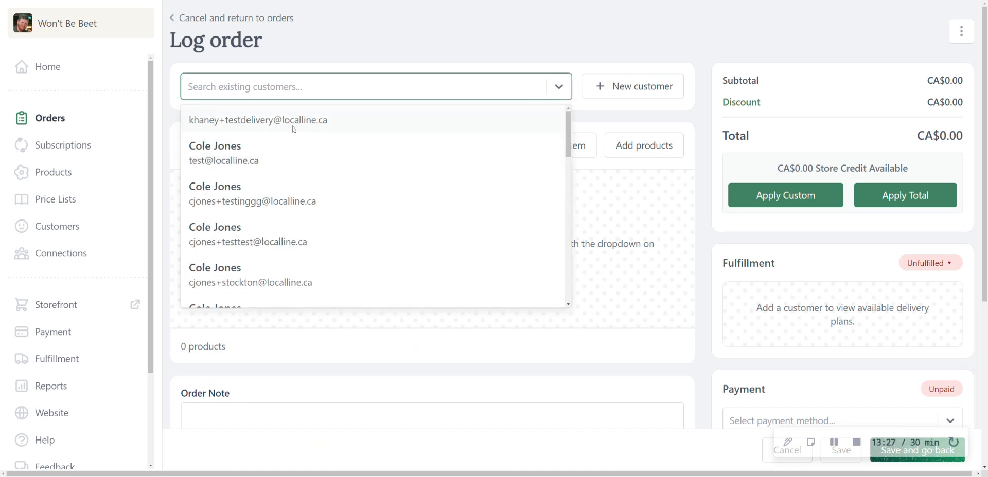
pyautogui.write('khaney')
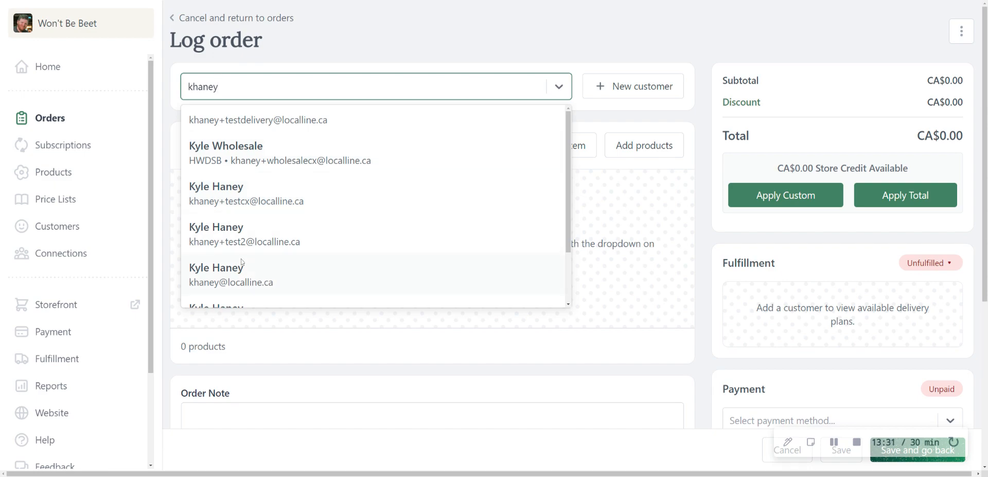
pyautogui.click(226, 269)
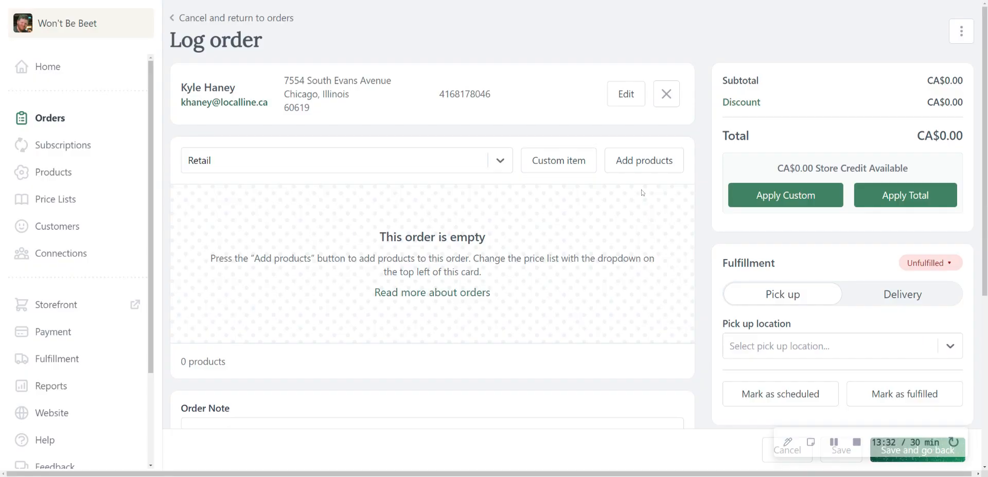
# Step: Add 4 each of Arugula and 4 pounds of Beets from the Retail price list and save the order
pyautogui.click(644, 161)
pyautogui.scroll(-1, 957, 309)
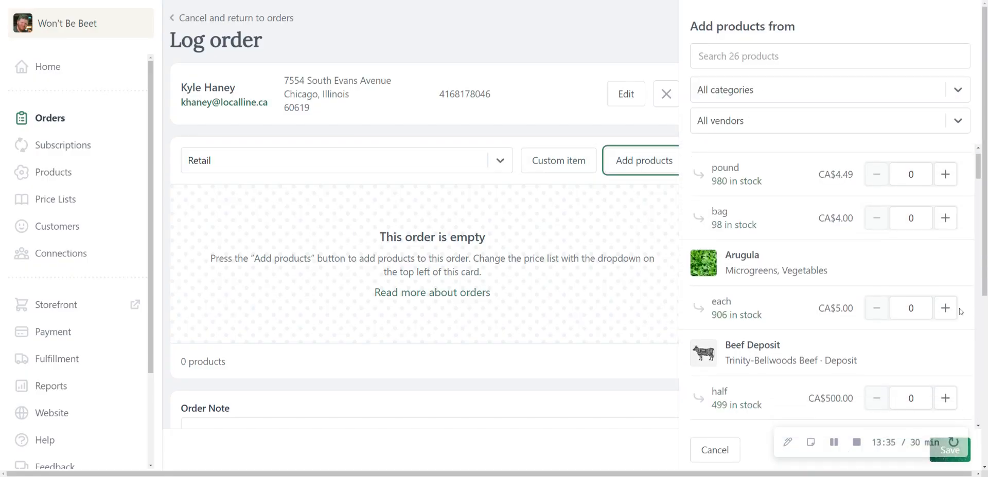
pyautogui.click(956, 310)
pyautogui.scroll(-6, 952, 307)
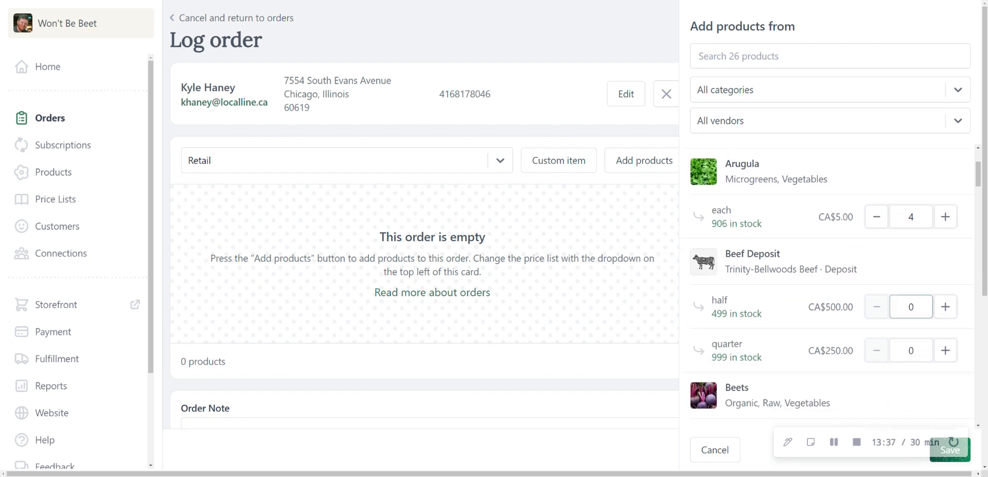
pyautogui.click(944, 301)
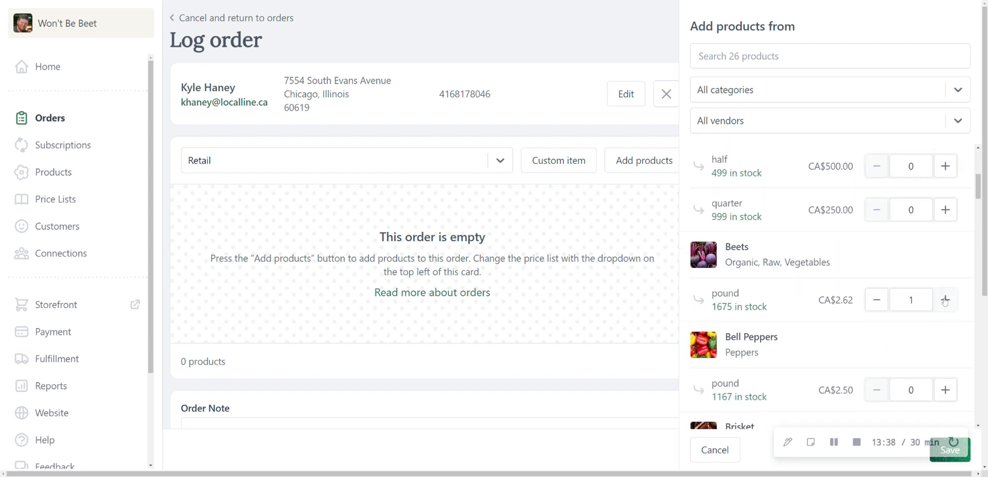
pyautogui.click(949, 459)
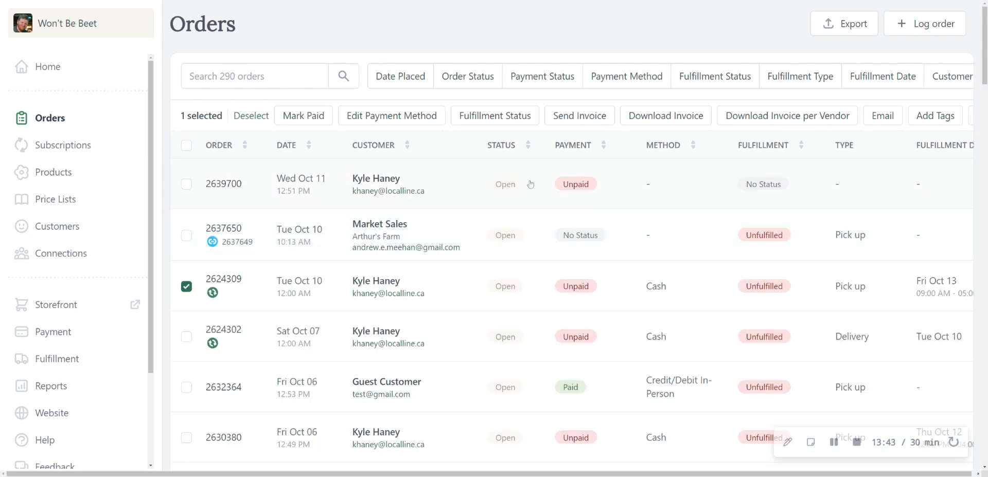
# Step: Open the newly logged Oct 11 order and merge its separate 1-pound Beets lines into a single line
pyautogui.click(482, 181)
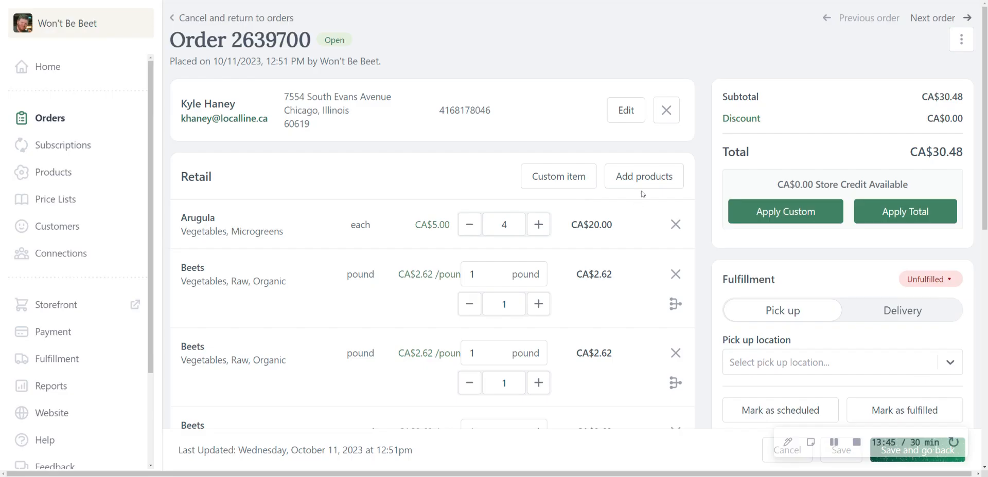
pyautogui.scroll(-3, 251, 135)
pyautogui.scroll(1, 252, 135)
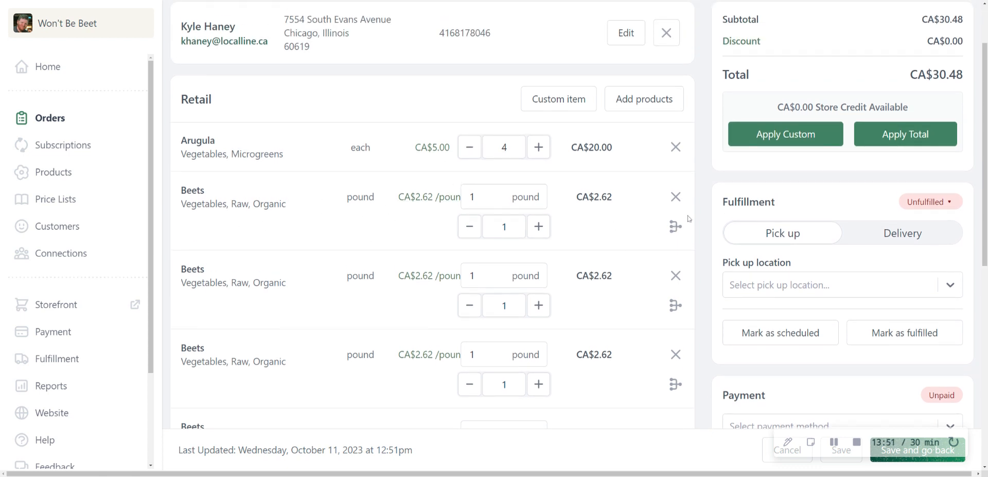
pyautogui.click(675, 227)
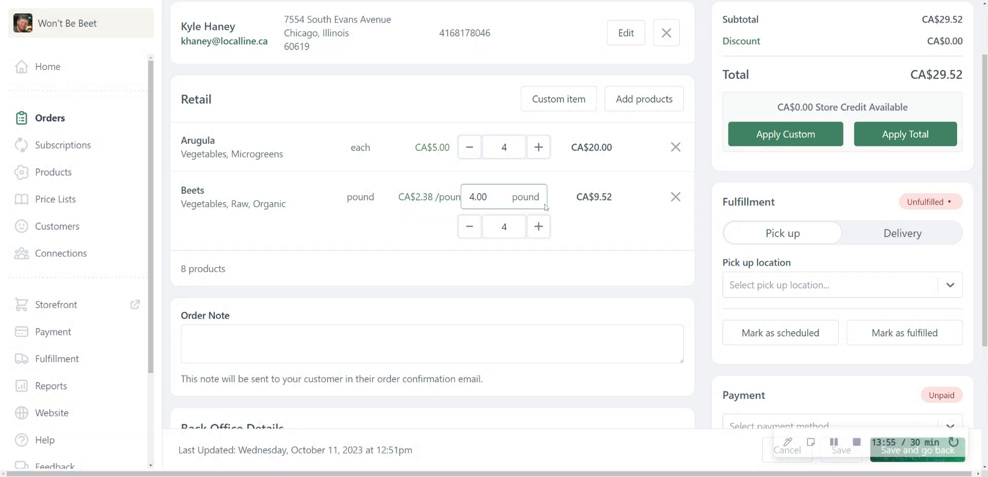
# Step: View the form for adding a custom line item to the order and close it without adding anything
pyautogui.scroll(1, 586, 218)
pyautogui.click(553, 140)
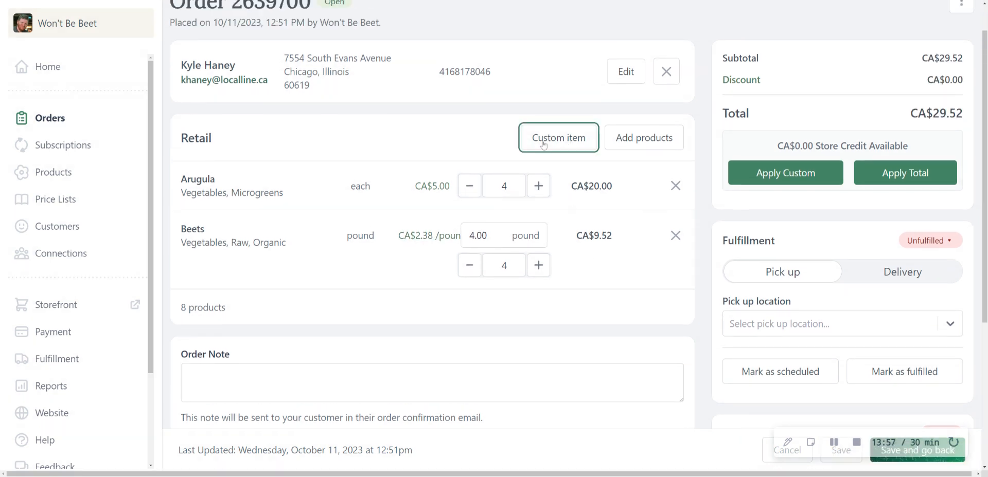
pyautogui.click(504, 340)
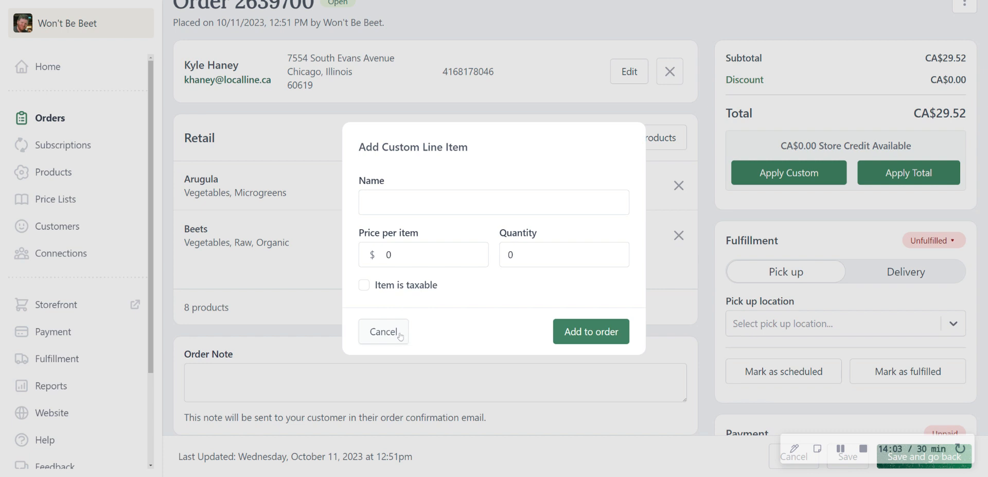
pyautogui.click(383, 332)
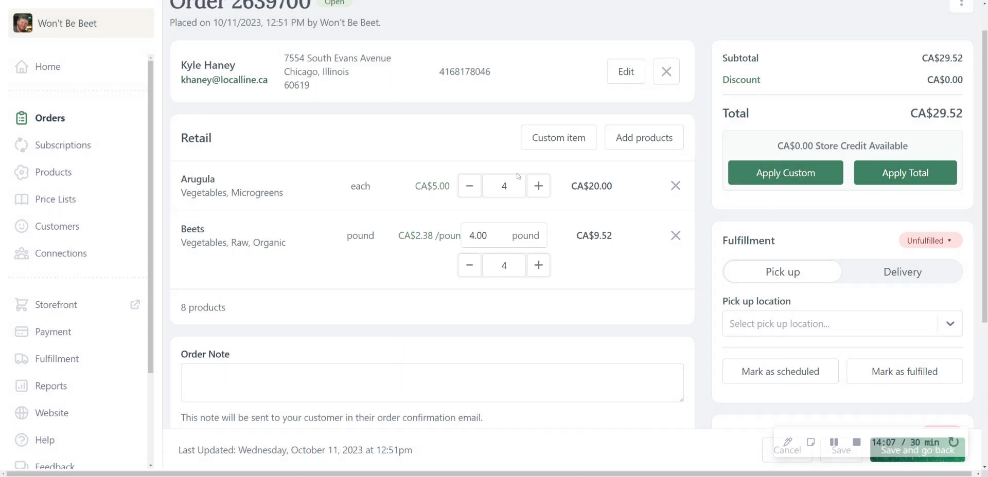
# Step: Check the order's pick up location field without choosing a location and look over the products, notes, fulfillment and payment sections
pyautogui.scroll(1, 322, 137)
pyautogui.scroll(-3, 839, 243)
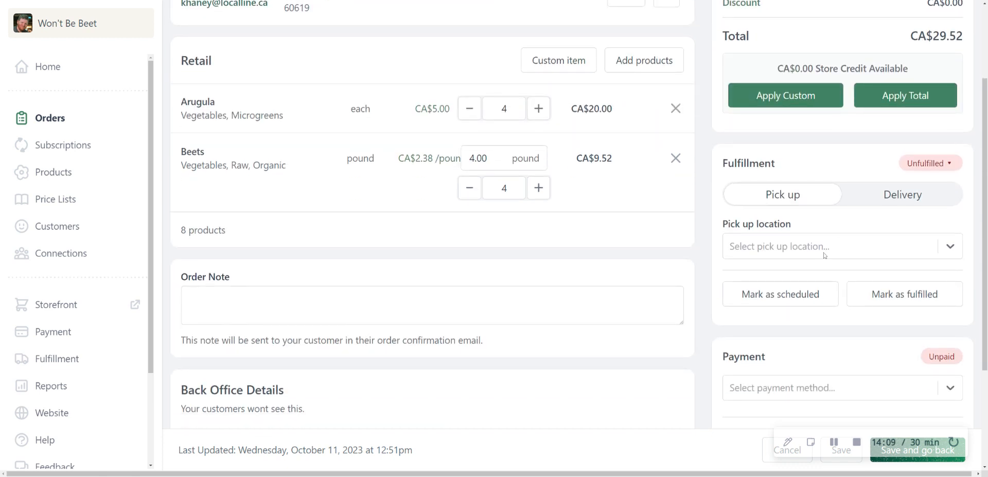
pyautogui.click(824, 247)
pyautogui.click(695, 293)
pyautogui.scroll(-3, 789, 237)
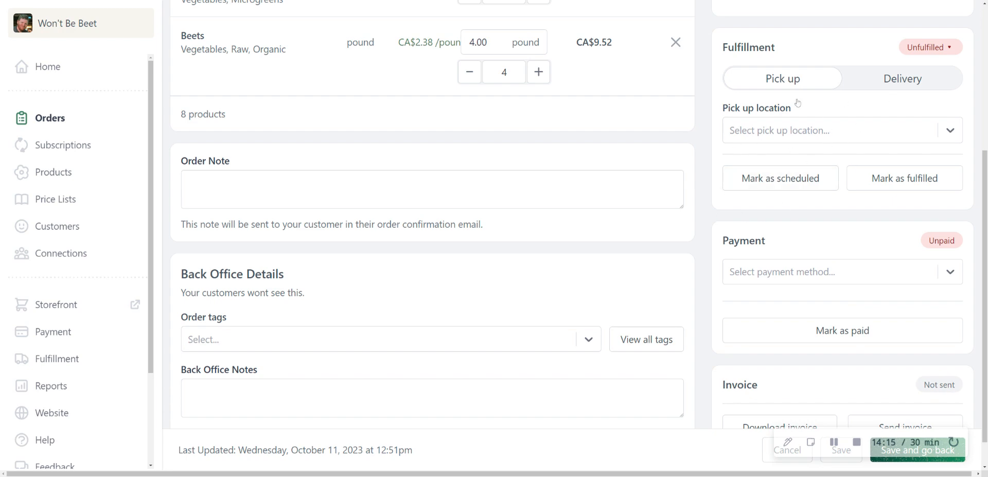
pyautogui.scroll(6, 651, 128)
pyautogui.scroll(-3, 674, 154)
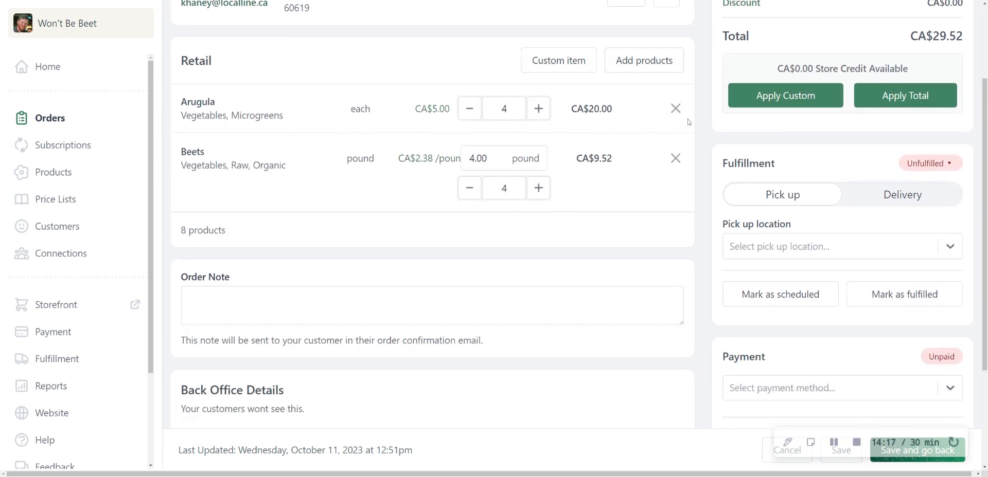
pyautogui.scroll(3, 682, 216)
pyautogui.scroll(-3, 685, 242)
pyautogui.scroll(-3, 685, 242)
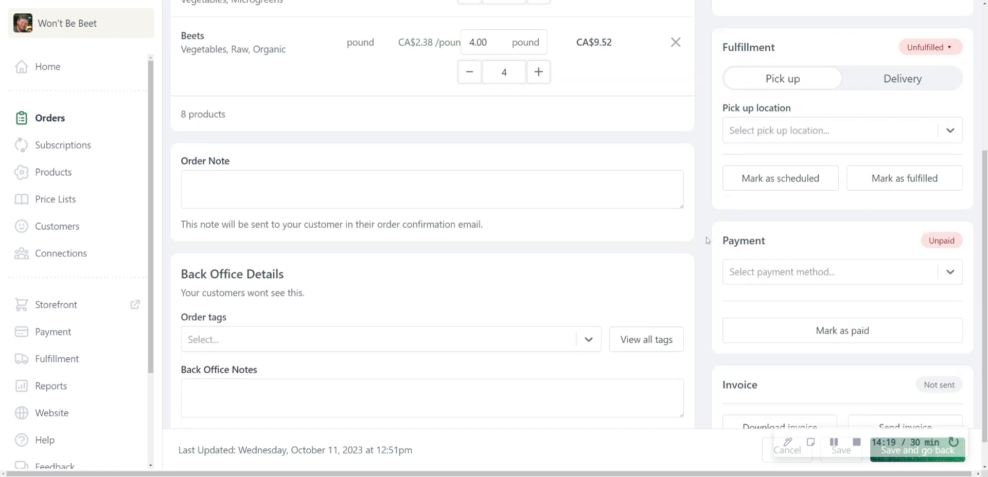
# Step: Set the order's payment method to Cash and switch it to Credit Card
pyautogui.click(788, 273)
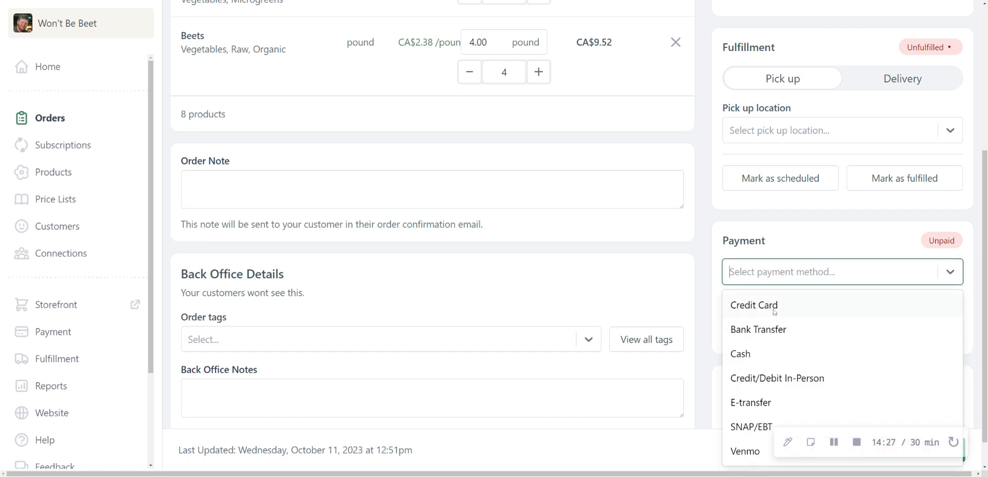
pyautogui.click(753, 357)
pyautogui.click(794, 275)
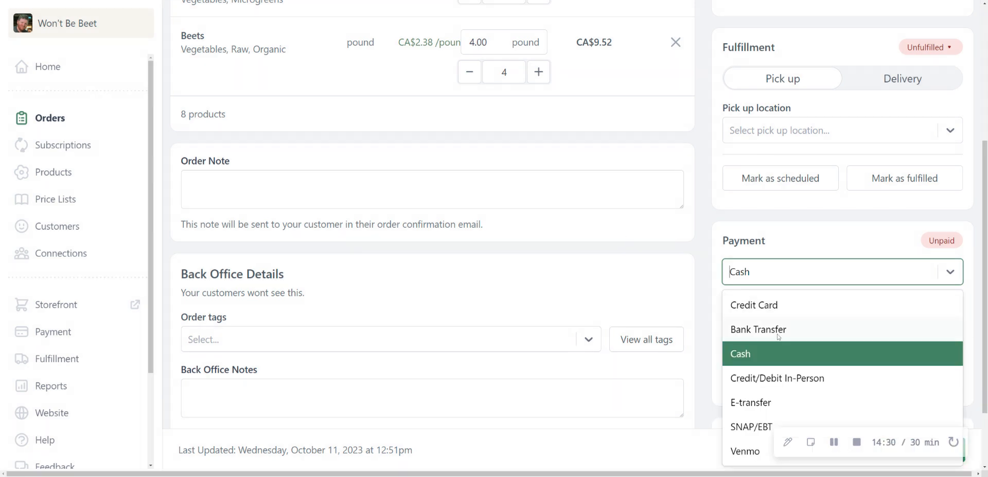
pyautogui.click(766, 303)
# Step: Open the form for adding a card, enable saving the card on the customer file and cancel the form
pyautogui.scroll(-1, 823, 314)
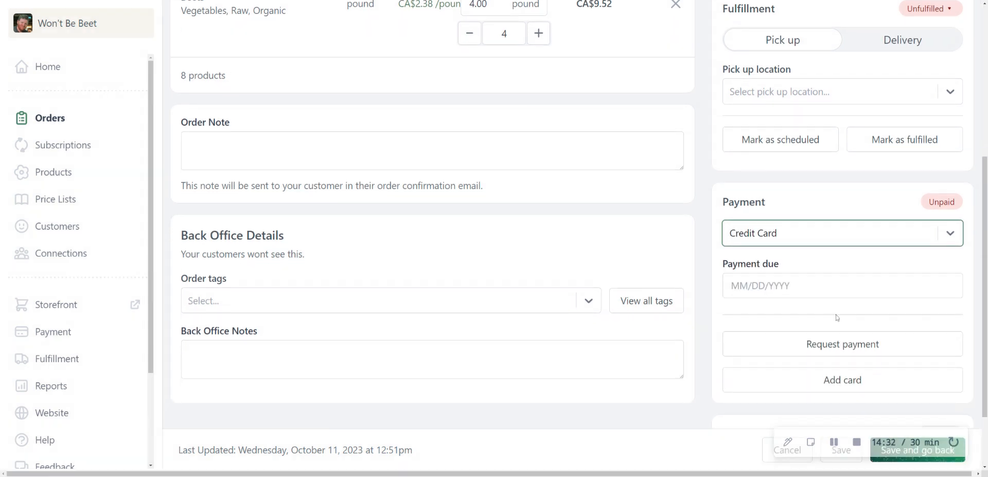
pyautogui.click(836, 383)
pyautogui.click(363, 239)
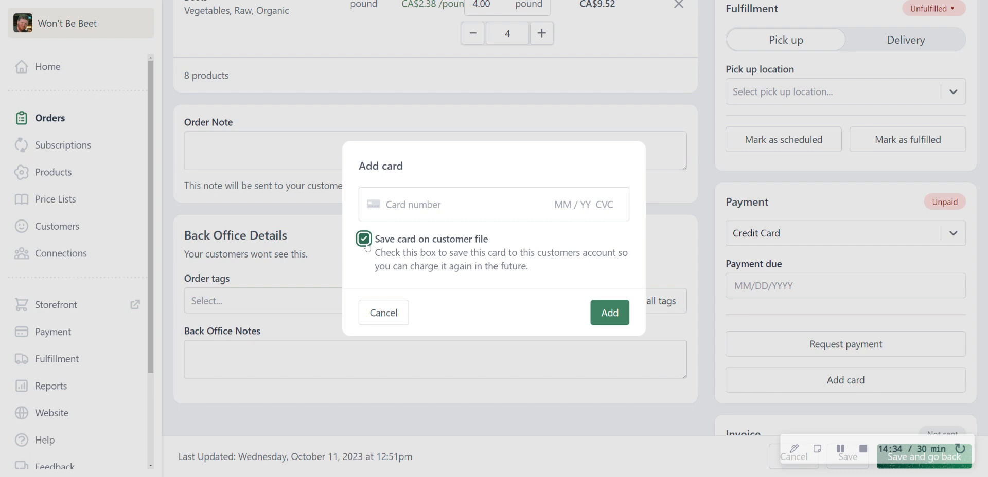
pyautogui.click(380, 313)
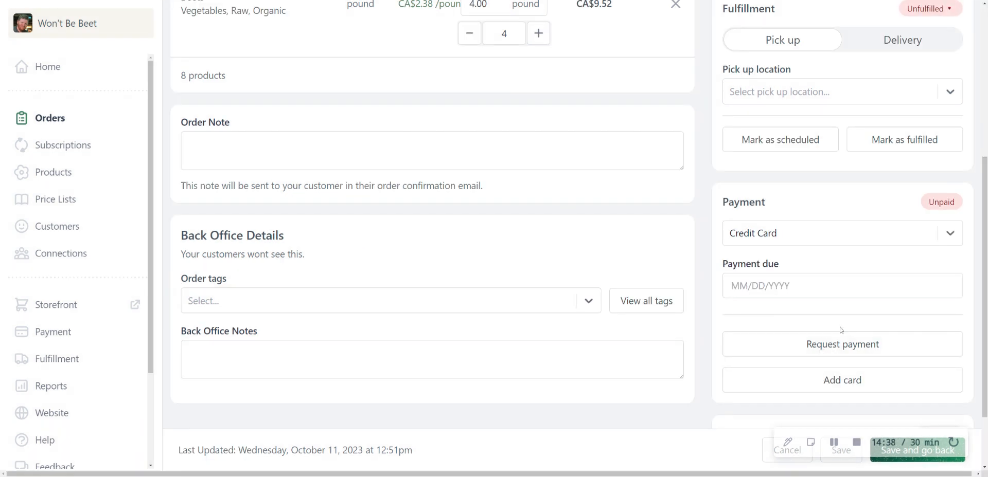
# Step: Review the order's product lines, payment status and invoice options, and return to the orders list without saving
pyautogui.scroll(3, 821, 351)
pyautogui.scroll(3, 821, 351)
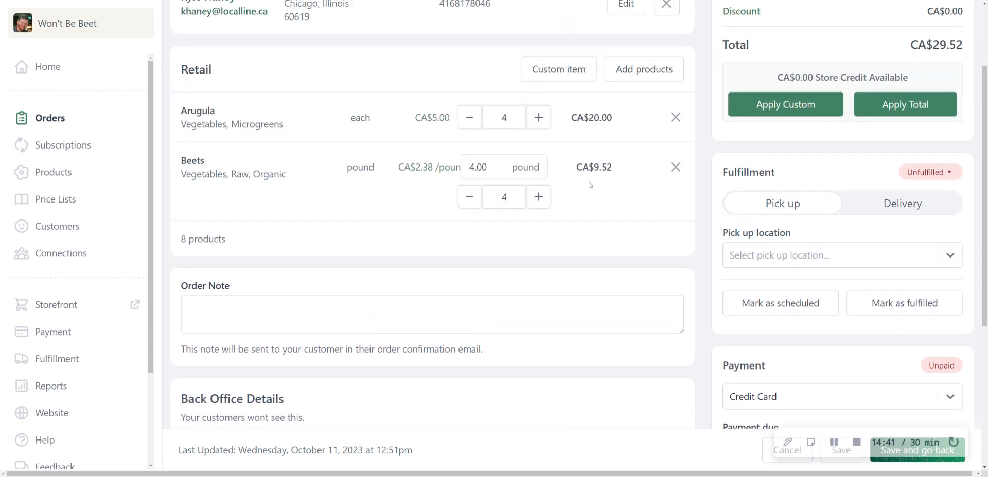
pyautogui.scroll(-7, 833, 319)
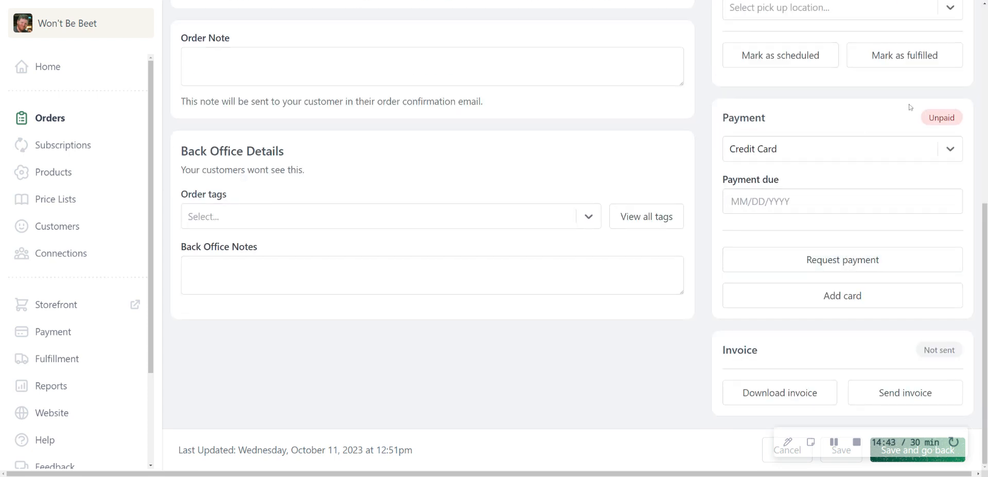
pyautogui.doubleClick(923, 118)
pyautogui.hotkey('alt', 'Left')
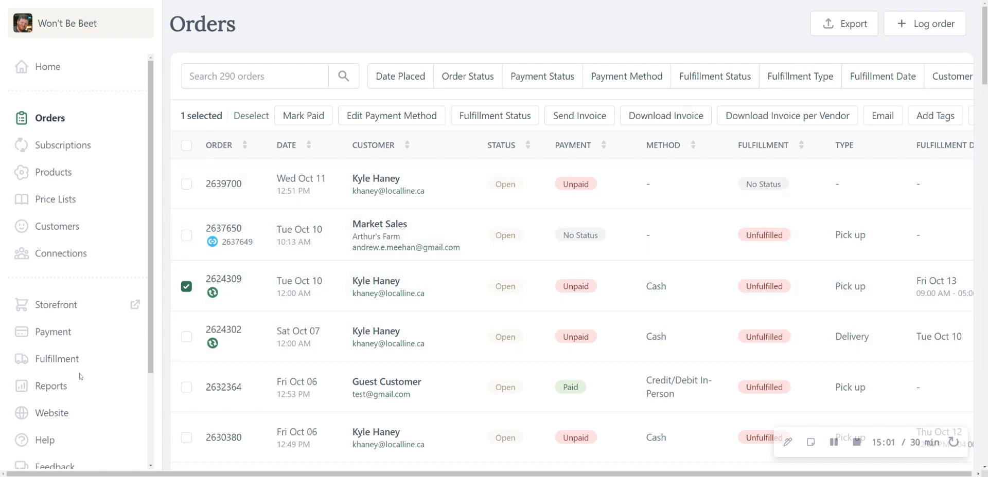
# Step: Open the payment settings and review the Square, LocalPay and Stripe gateway options and the sales tax settings
pyautogui.scroll(-1, 50, 353)
pyautogui.click(53, 293)
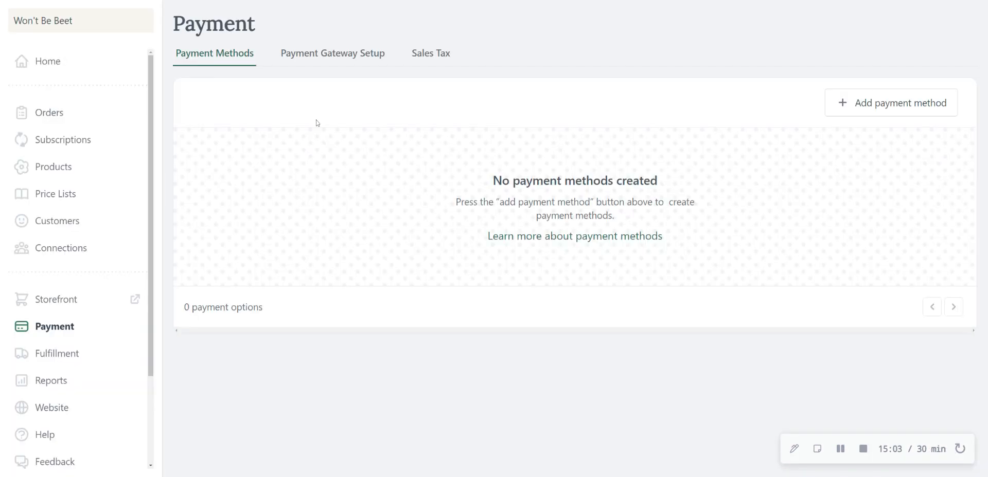
pyautogui.click(332, 53)
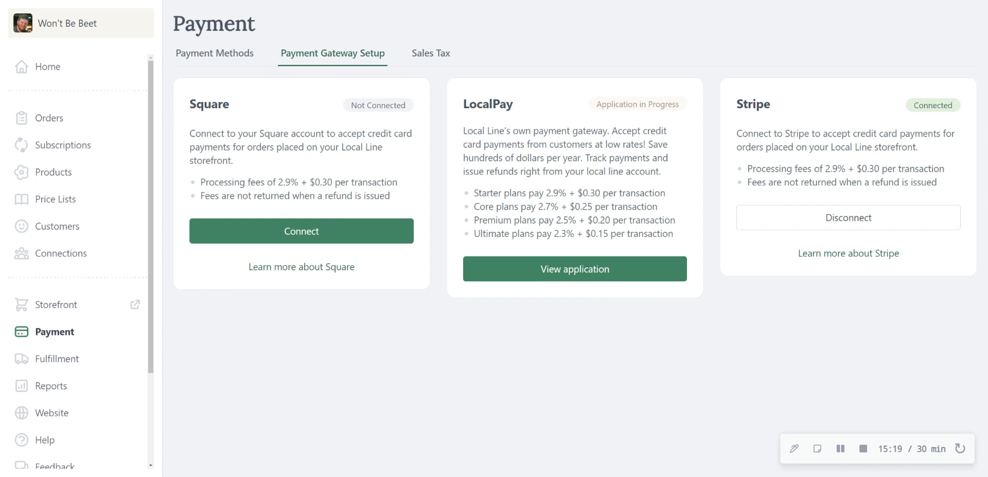
pyautogui.moveTo(522, 194); pyautogui.dragTo(622, 193)
pyautogui.click(622, 193)
pyautogui.click(428, 62)
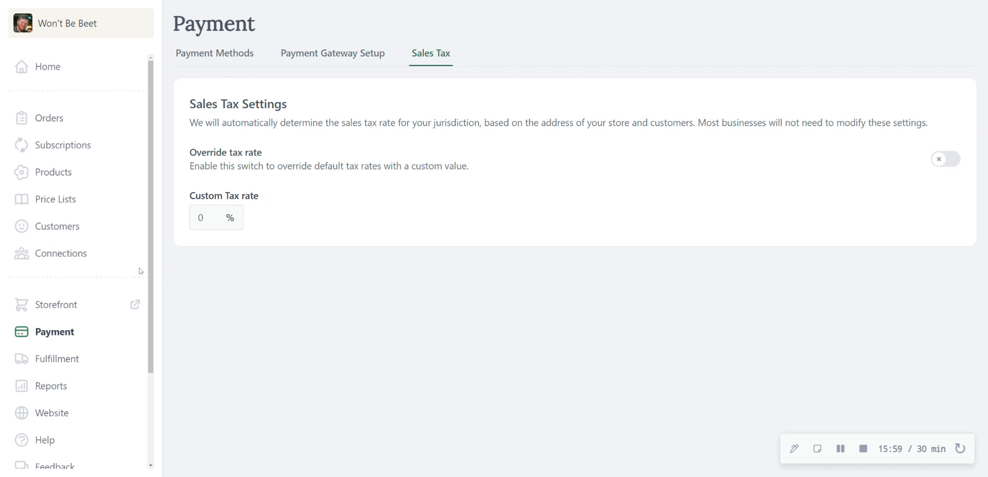
# Step: Go to the fulfillment delivery plans and open the Calgary delivery plan for editing
pyautogui.click(54, 361)
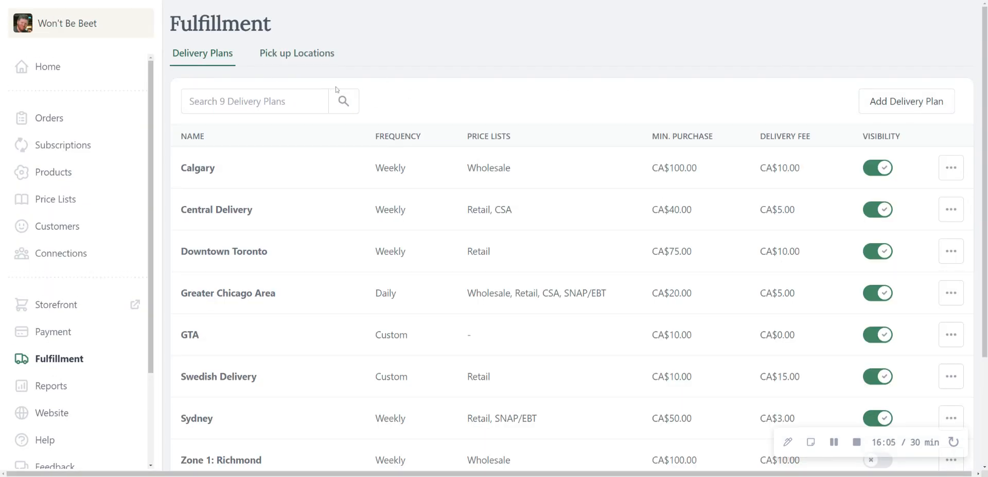
pyautogui.click(947, 170)
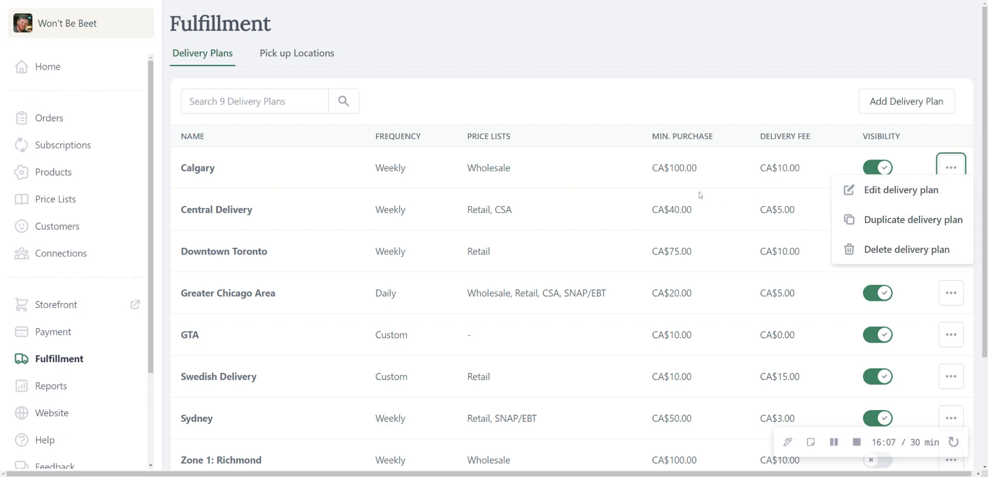
pyautogui.click(920, 194)
# Step: Review the Calgary plan's delivery zone and scheduling settings, and set its delivery availability to Flexible delivery
pyautogui.scroll(-3, 404, 211)
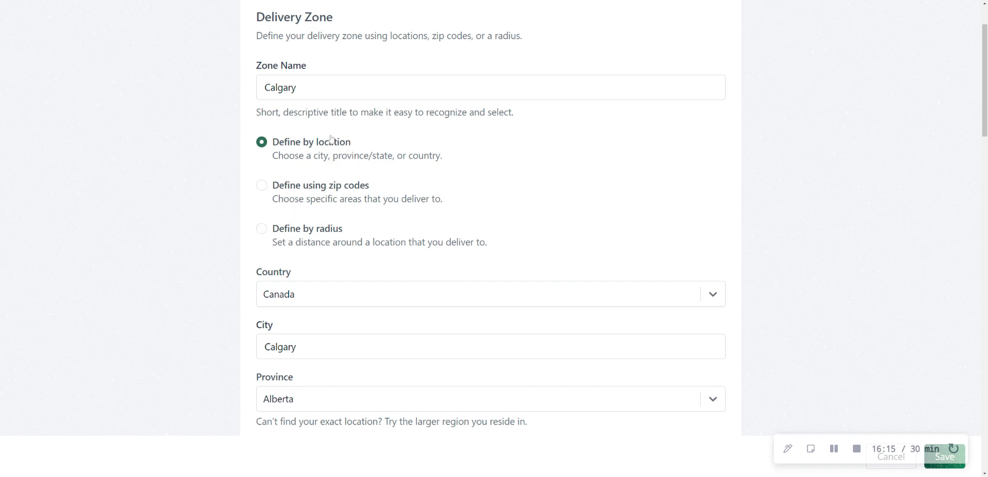
pyautogui.scroll(-6, 379, 196)
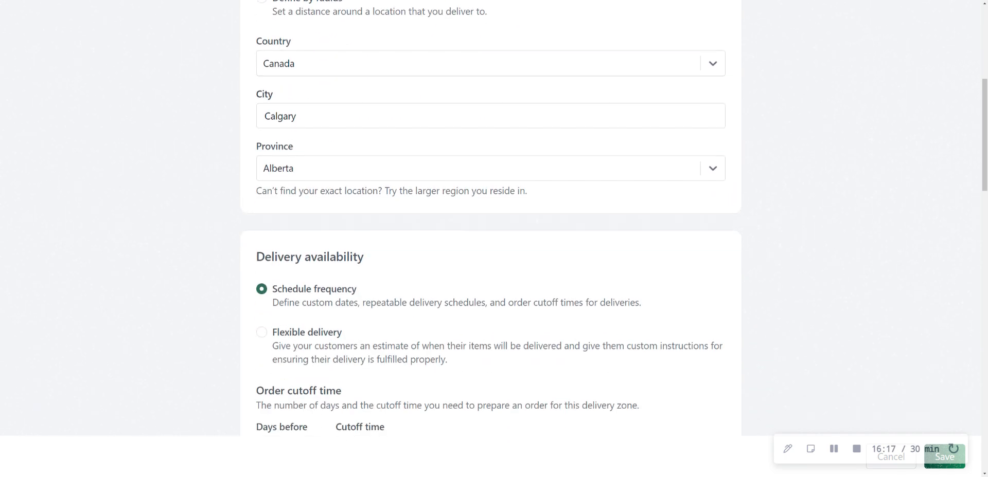
pyautogui.scroll(-1, 370, 253)
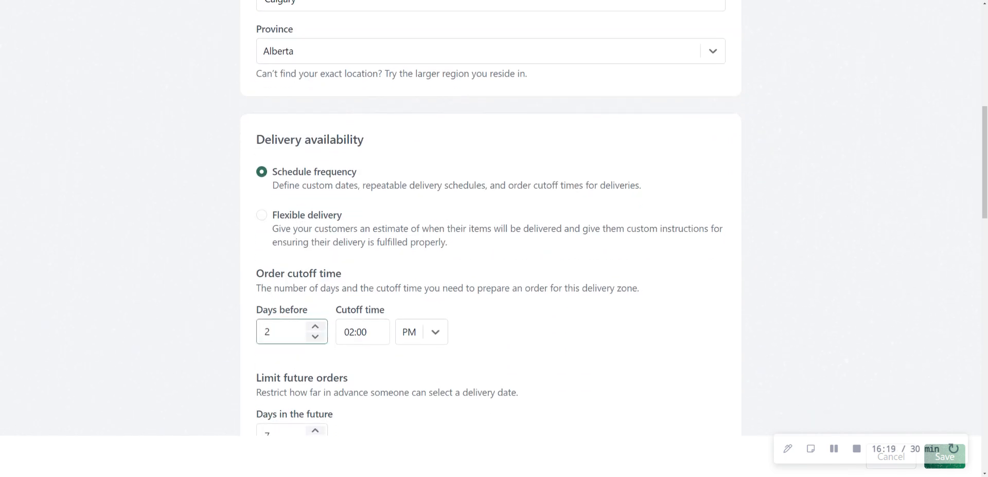
pyautogui.click(262, 215)
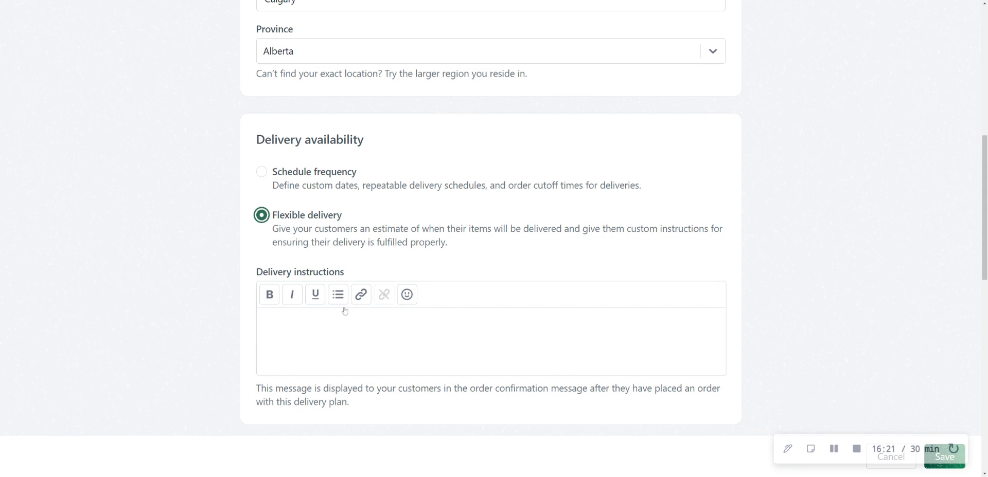
# Step: Switch the Calgary plan's delivery availability to Schedule frequency, and try the Recurring schedule, its repeat interval choices and Custom dates
pyautogui.click(261, 172)
pyautogui.scroll(-5, 264, 176)
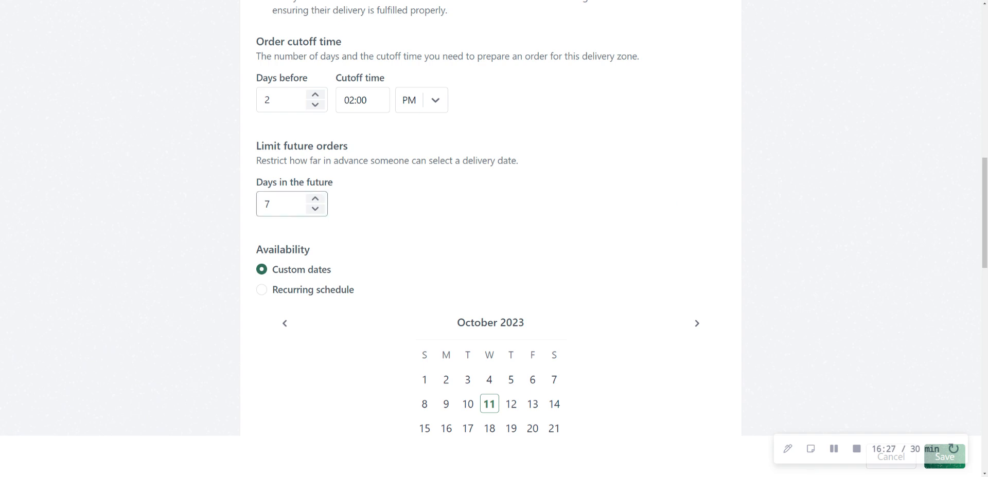
pyautogui.click(261, 290)
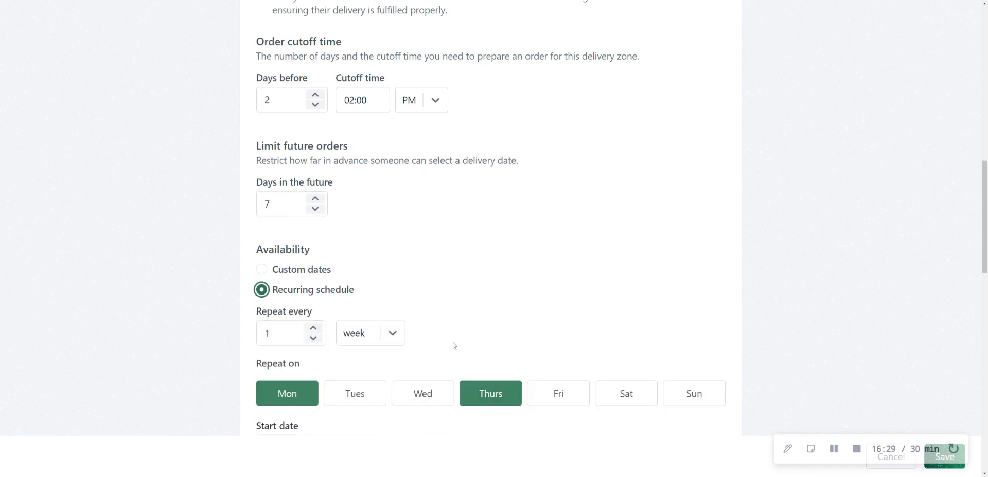
pyautogui.scroll(-2, 454, 346)
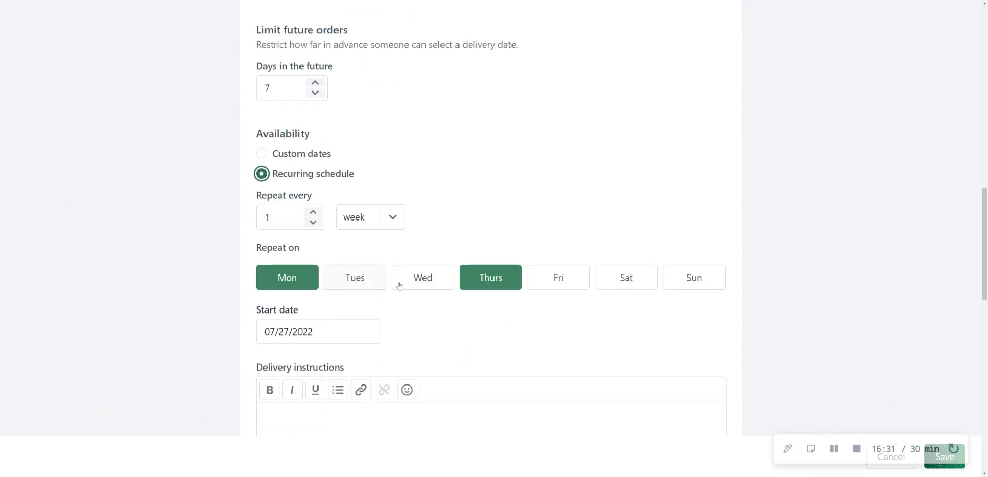
pyautogui.click(389, 222)
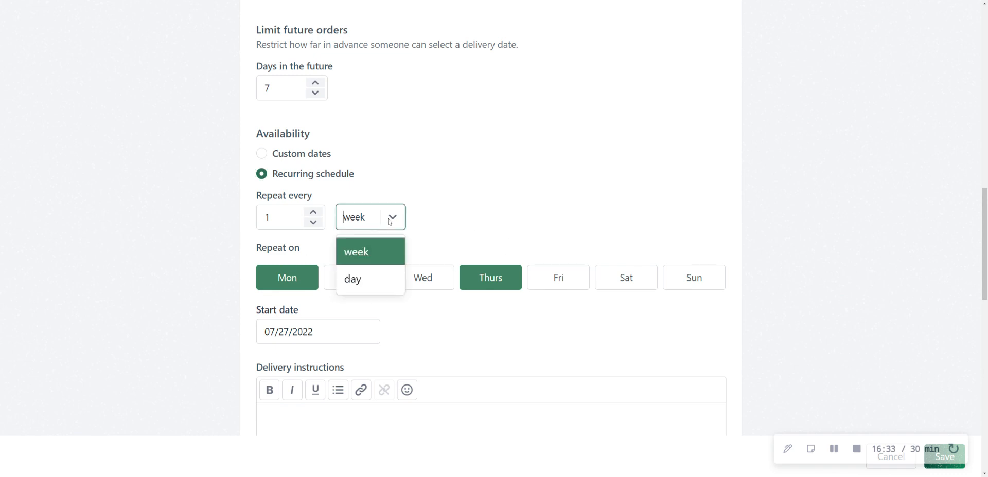
pyautogui.click(488, 176)
pyautogui.click(286, 157)
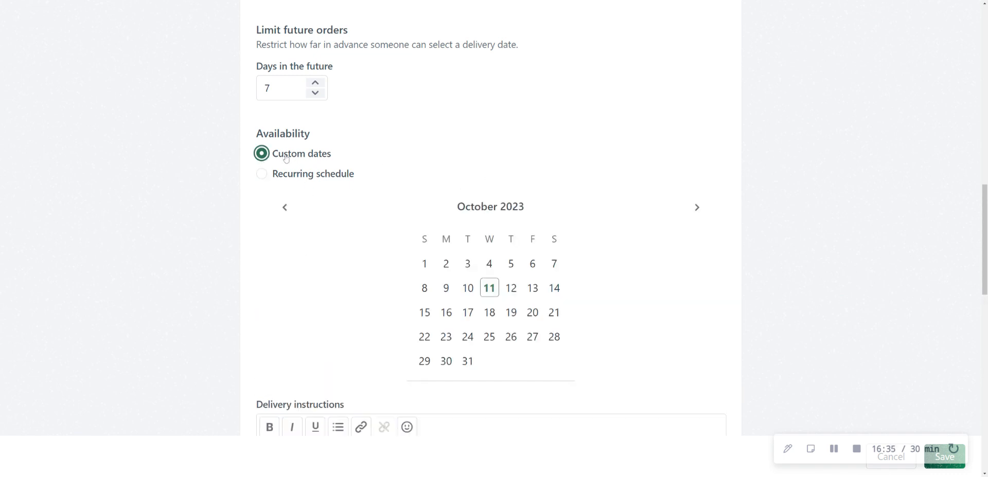
# Step: Review the Calgary plan's delivery instructions, fees, price lists and visibility settings, and leave the plan without saving
pyautogui.scroll(-2, 519, 219)
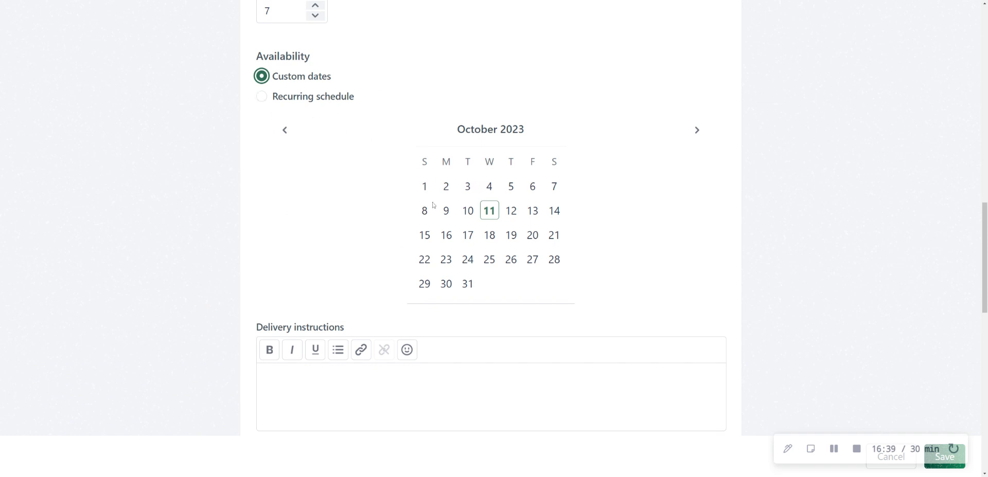
pyautogui.scroll(-7, 433, 205)
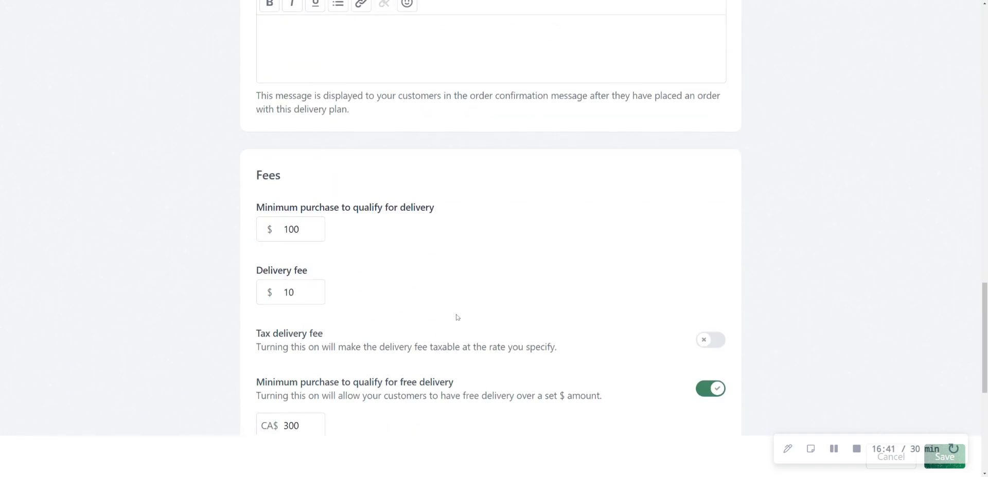
pyautogui.scroll(-6, 457, 317)
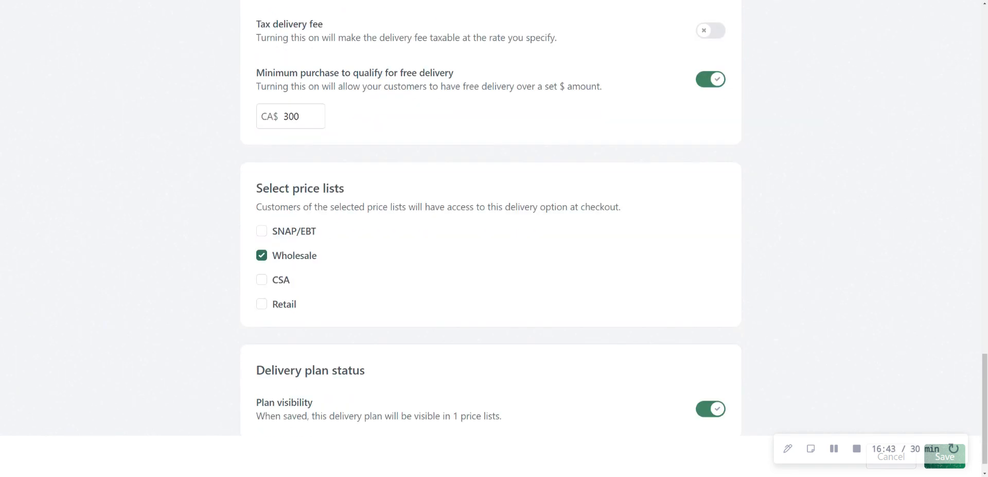
pyautogui.scroll(-1, 309, 195)
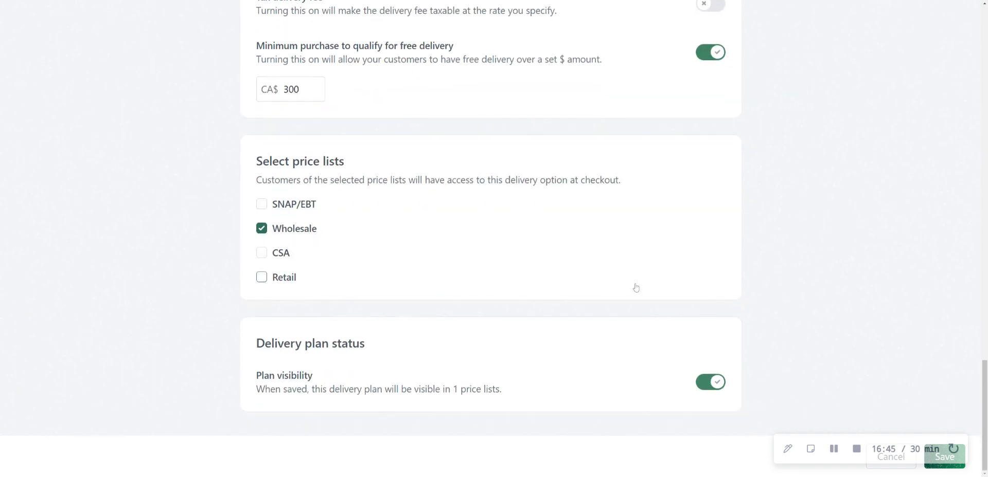
pyautogui.click(877, 468)
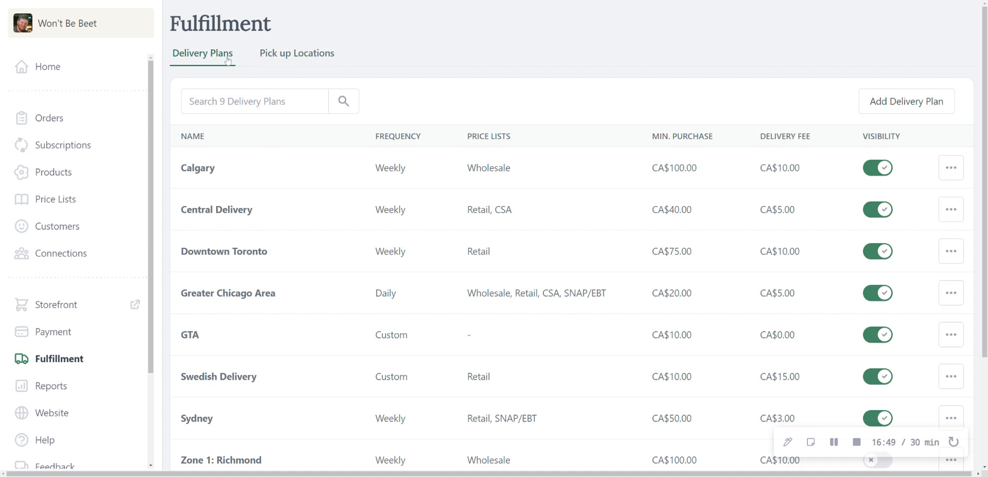
# Step: Open the product reports and remove the order date filter
pyautogui.scroll(-3, 78, 281)
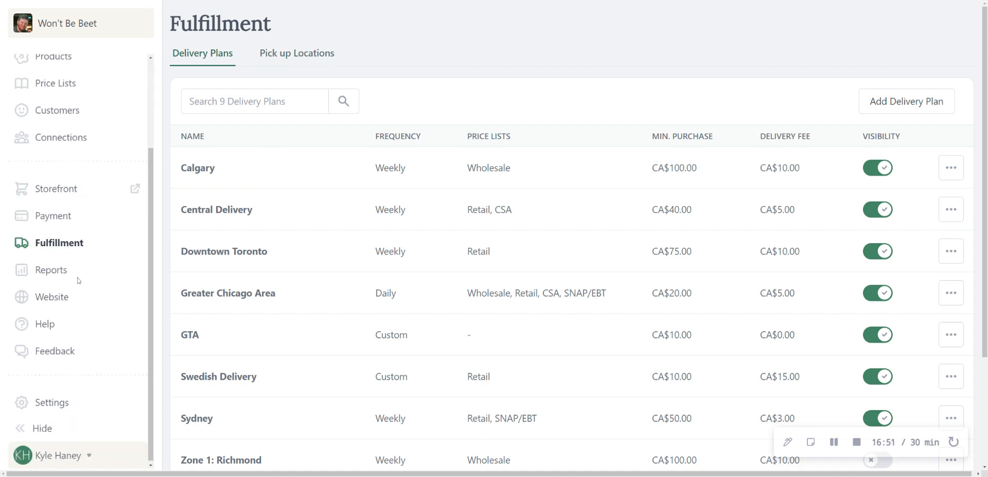
pyautogui.click(52, 270)
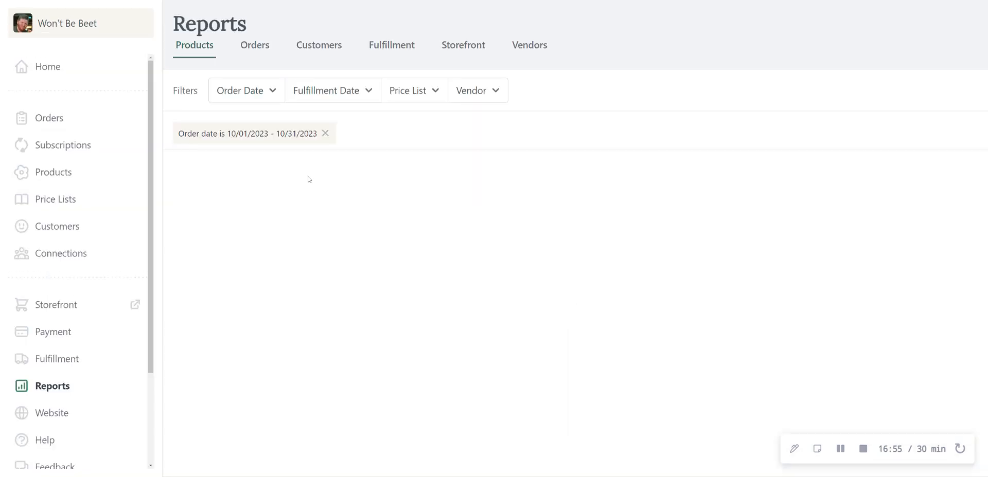
pyautogui.click(325, 135)
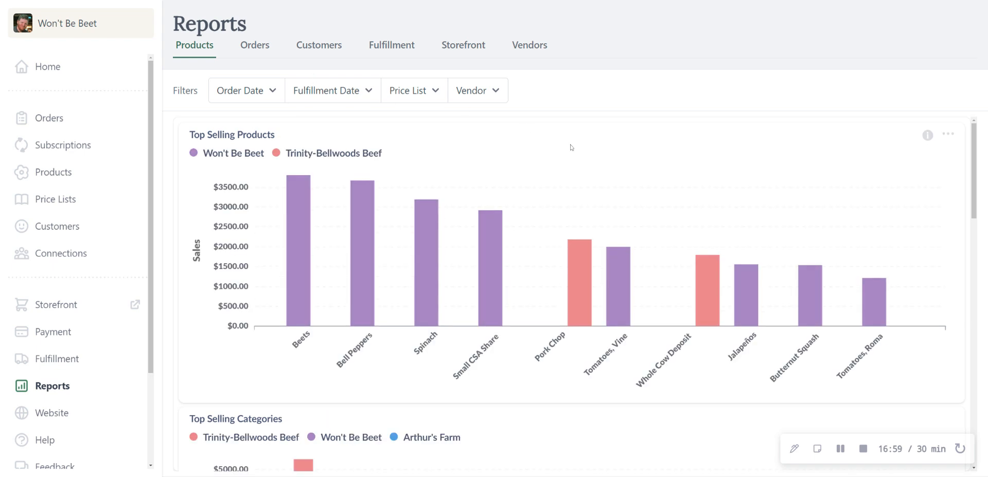
# Step: Examine the download formats for the Top Selling Products chart and the order date, fulfillment date, price list and vendor filter choices
pyautogui.click(950, 136)
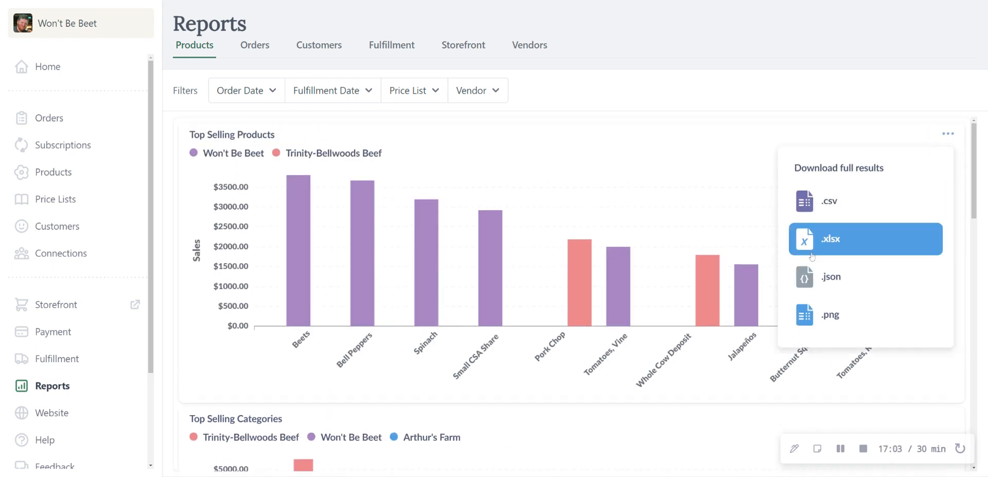
pyautogui.click(866, 276)
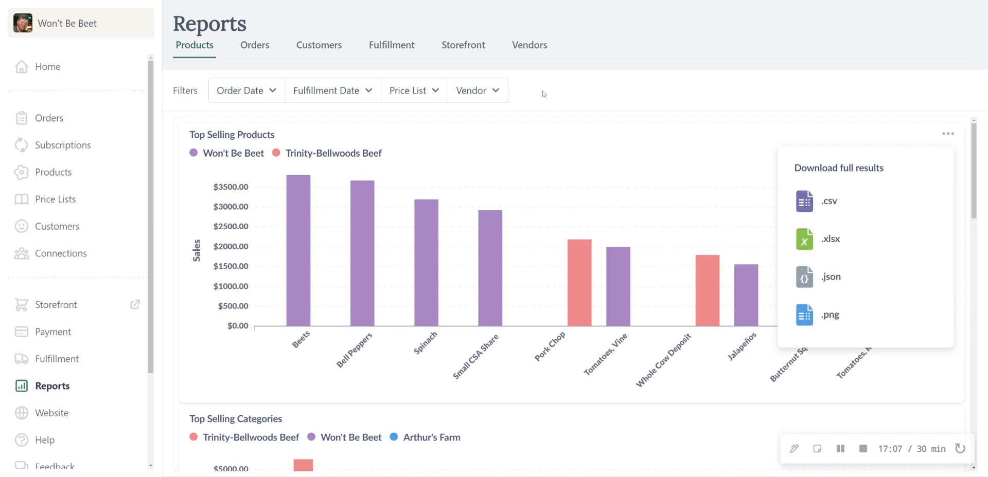
pyautogui.click(271, 93)
pyautogui.click(609, 97)
pyautogui.click(425, 93)
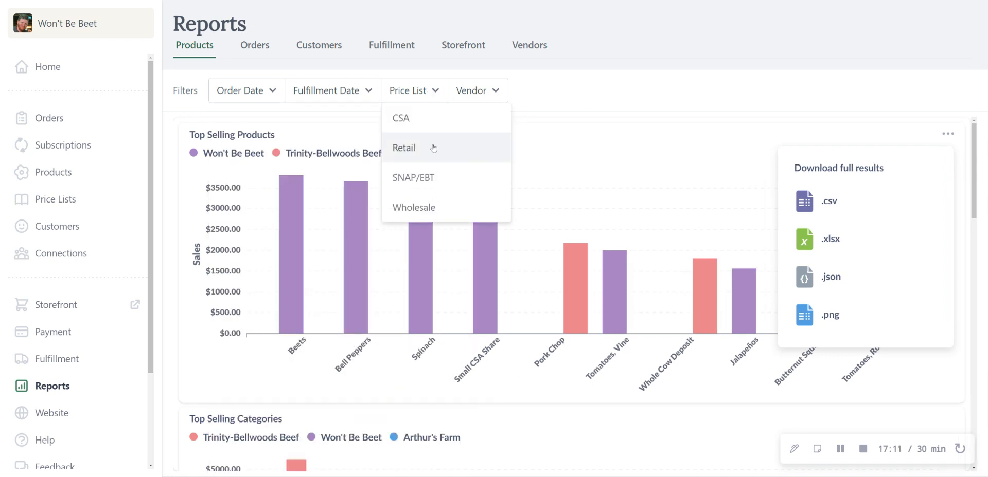
pyautogui.click(556, 100)
pyautogui.click(486, 93)
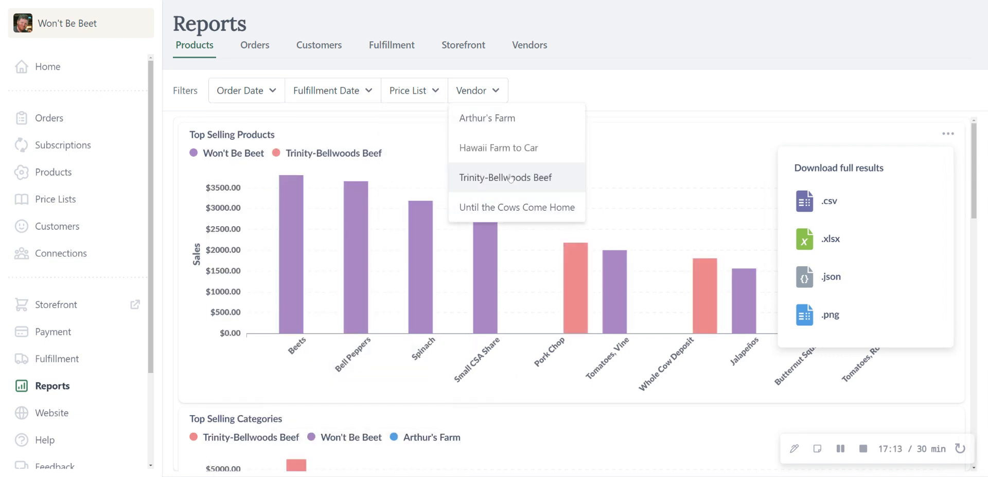
pyautogui.click(550, 92)
pyautogui.click(366, 93)
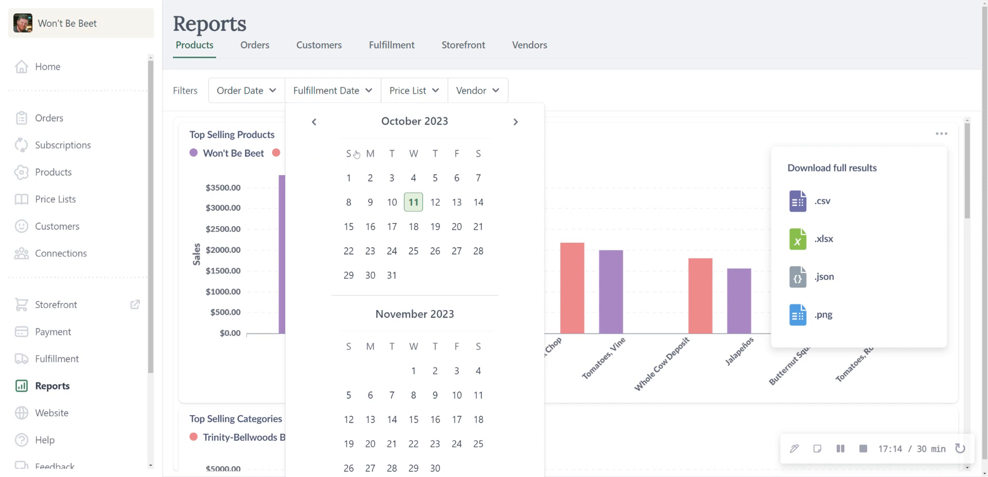
pyautogui.click(605, 103)
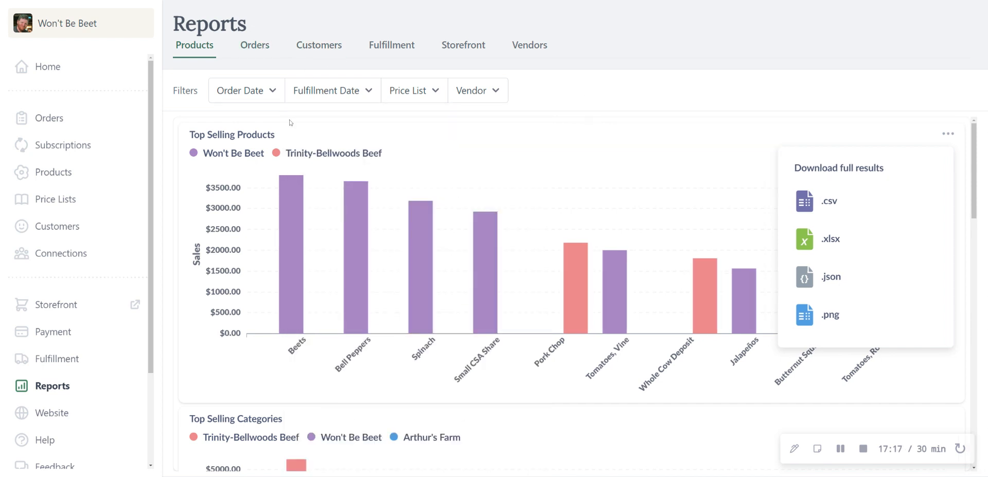
# Step: Review the Top Selling Categories and Total Products charts, and check the download formats for Products per Price List
pyautogui.scroll(-7, 560, 327)
pyautogui.scroll(-2, 565, 328)
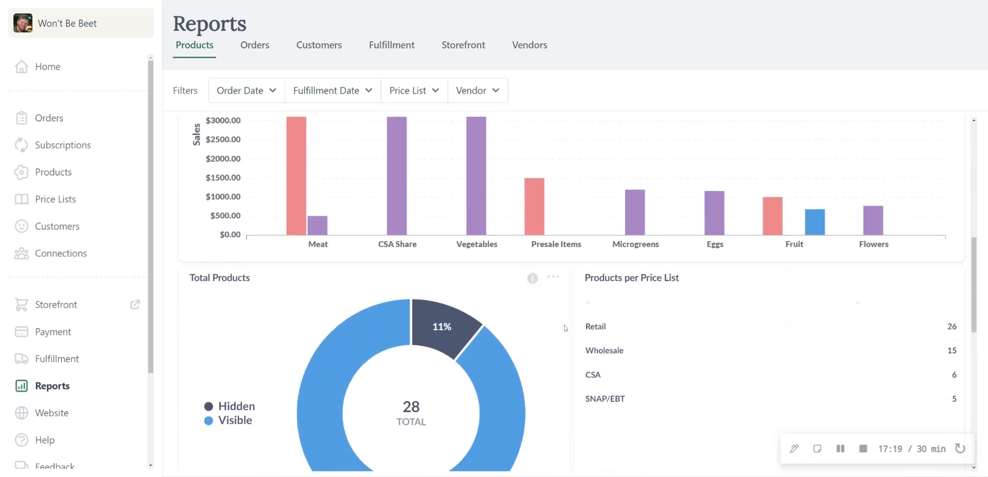
pyautogui.scroll(3, 564, 329)
pyautogui.scroll(-1, 555, 293)
pyautogui.scroll(-4, 555, 293)
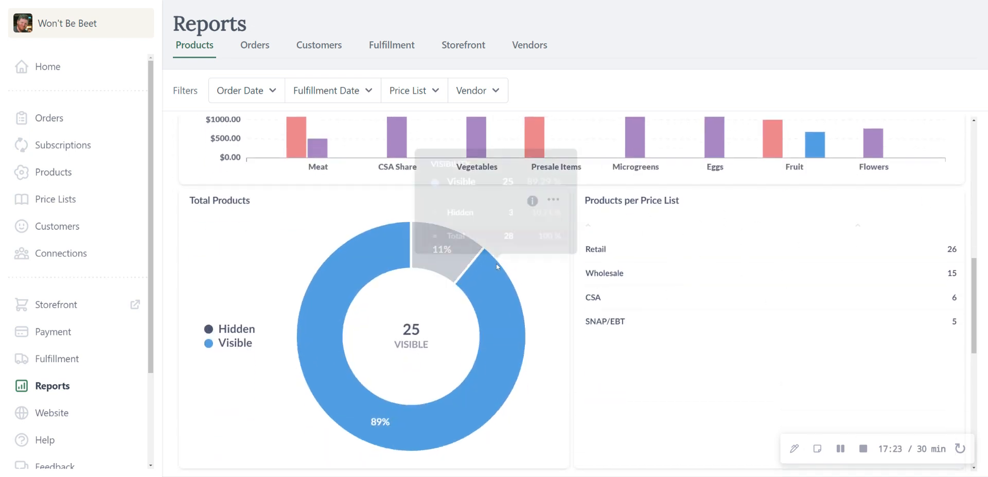
pyautogui.scroll(-2, 497, 281)
pyautogui.scroll(2, 745, 235)
pyautogui.click(949, 201)
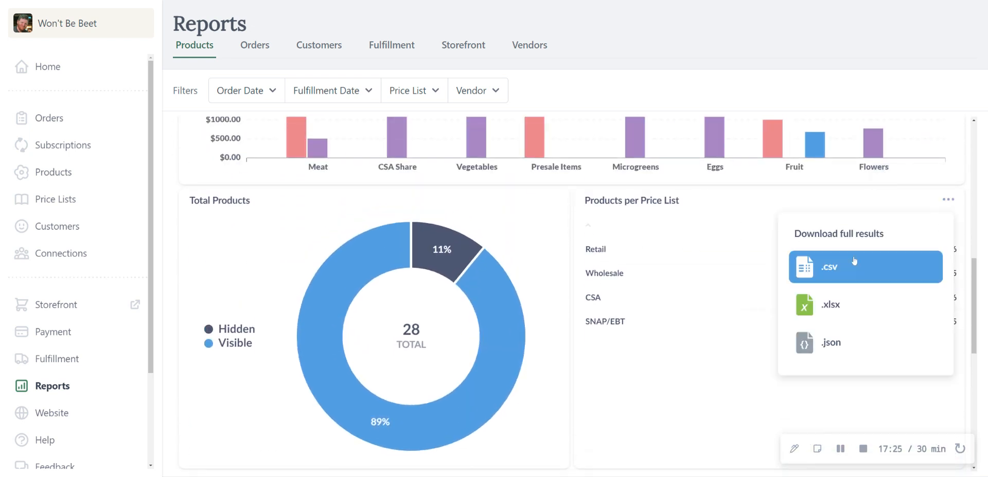
pyautogui.click(725, 192)
# Step: Review the Out of Stock Products and Top Selling Products tables in the product reports
pyautogui.scroll(-6, 674, 226)
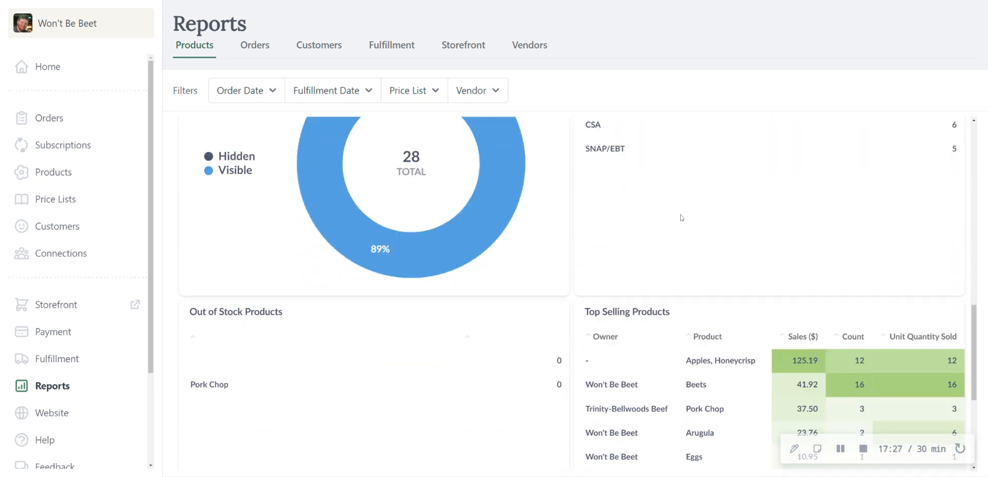
pyautogui.scroll(-2, 684, 218)
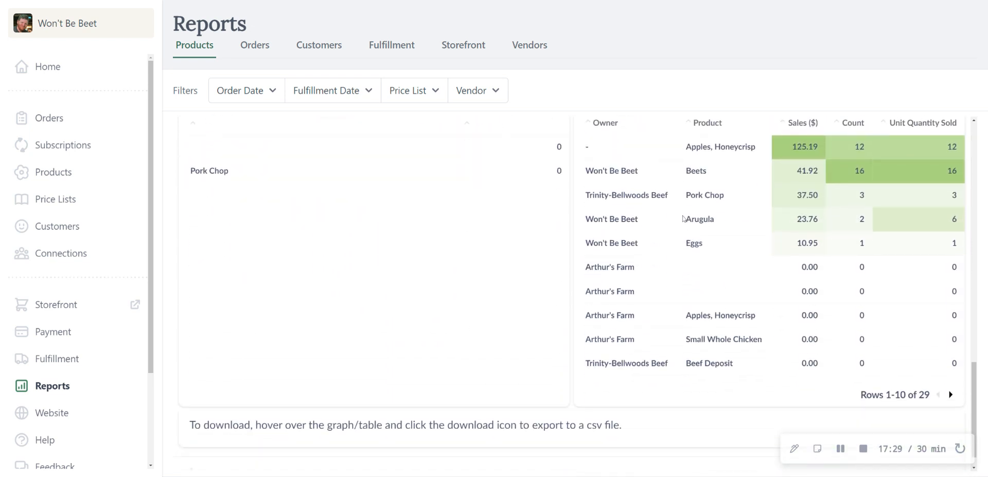
pyautogui.scroll(2, 680, 276)
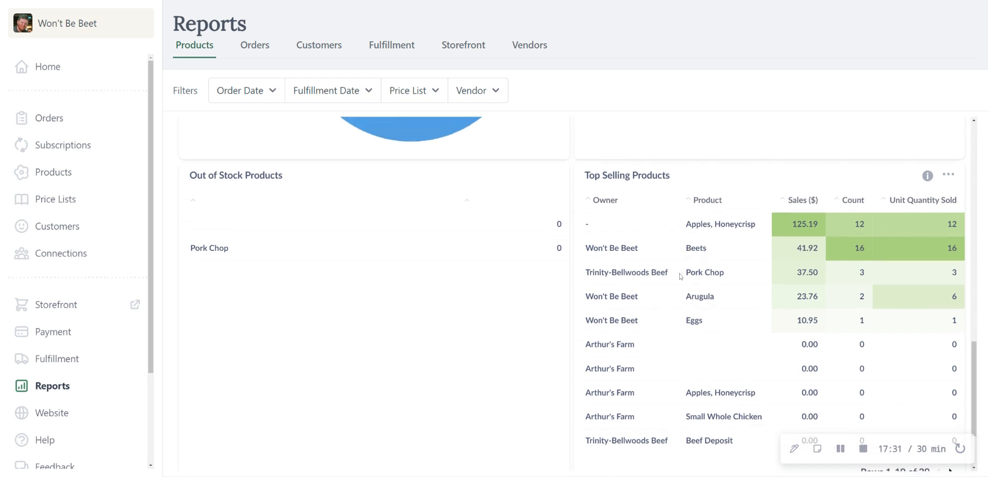
pyautogui.scroll(3, 617, 311)
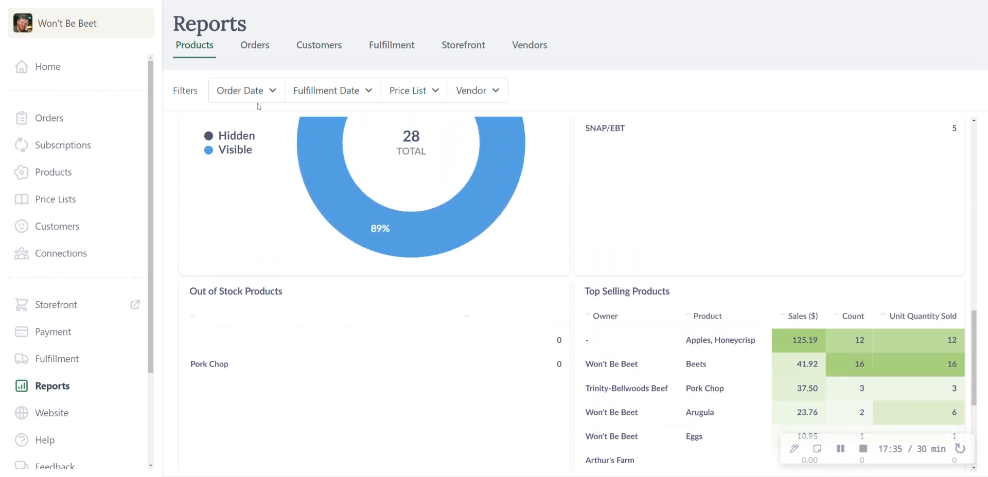
# Step: Open the order reports and review the status filter choices, net sales, monthly sales chart and order summary figures
pyautogui.click(260, 52)
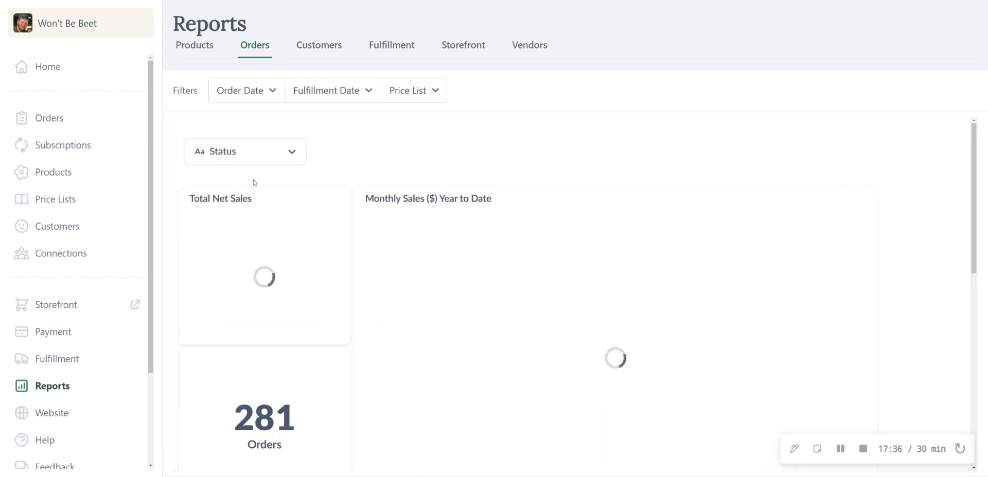
pyautogui.click(292, 151)
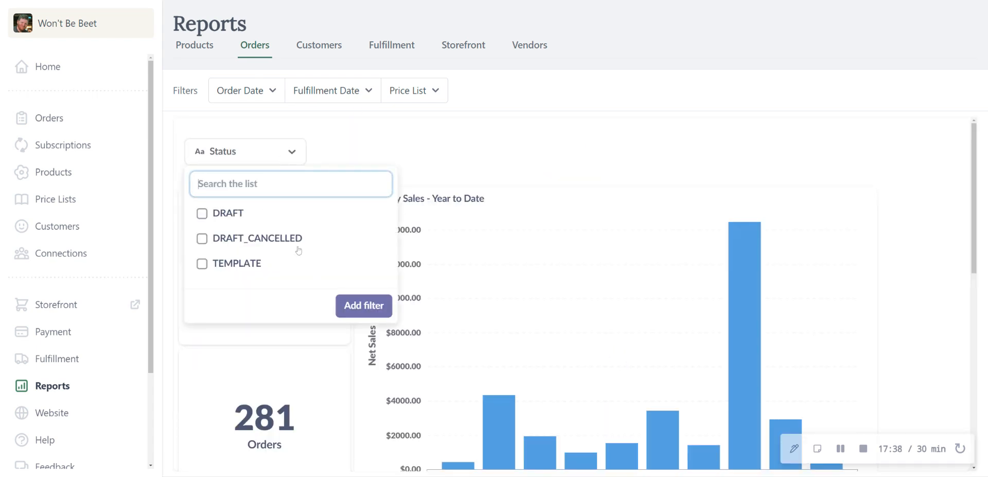
pyautogui.click(411, 137)
pyautogui.scroll(-2, 309, 222)
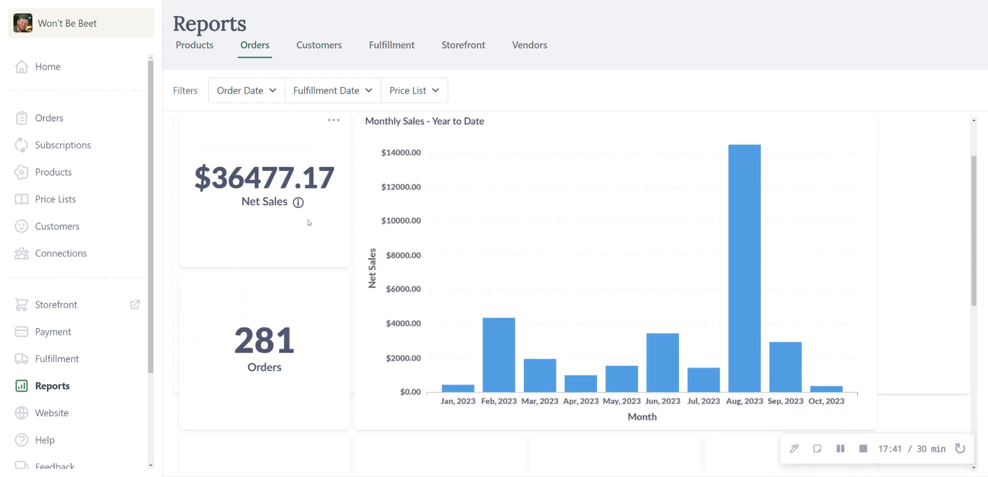
pyautogui.scroll(1, 327, 293)
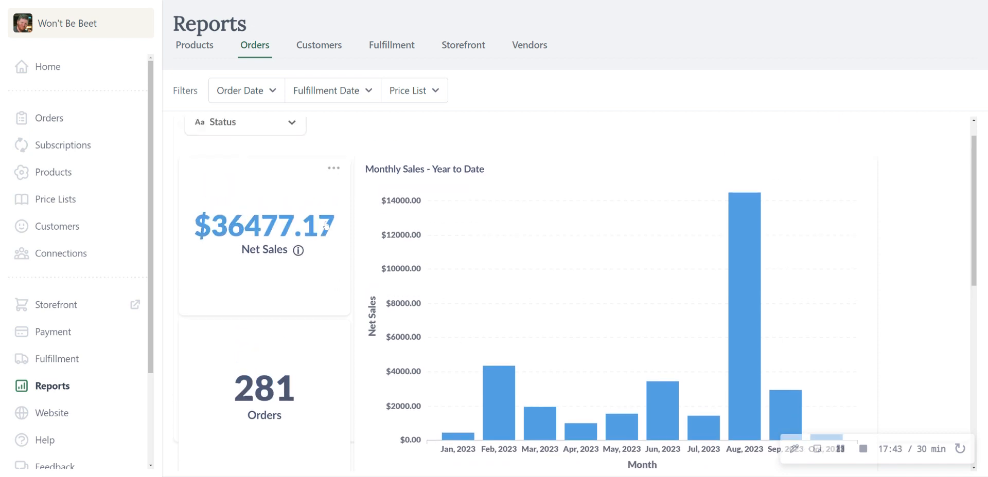
pyautogui.scroll(-4, 436, 240)
pyautogui.scroll(-5, 436, 241)
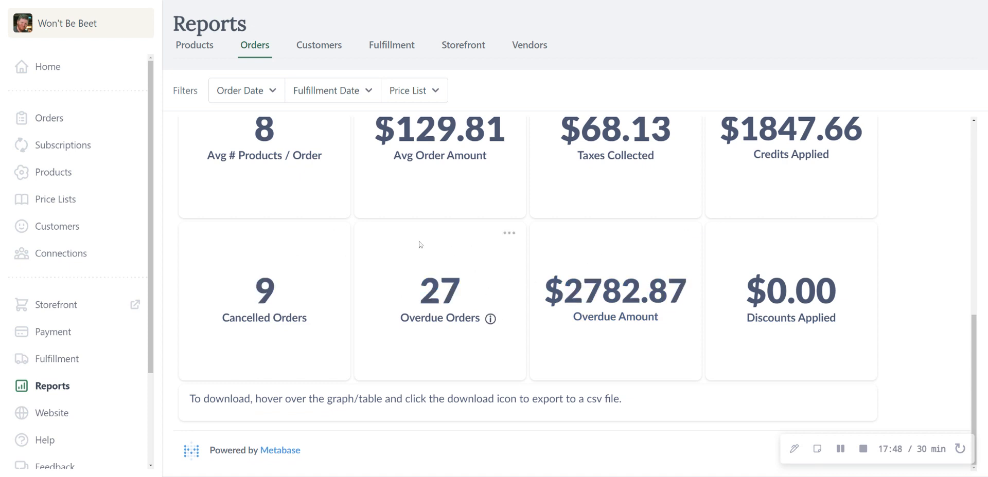
pyautogui.scroll(3, 420, 244)
# Step: Open the customer reports and review the top customers, customers per price list, outstanding store credit and sales by customer
pyautogui.click(335, 46)
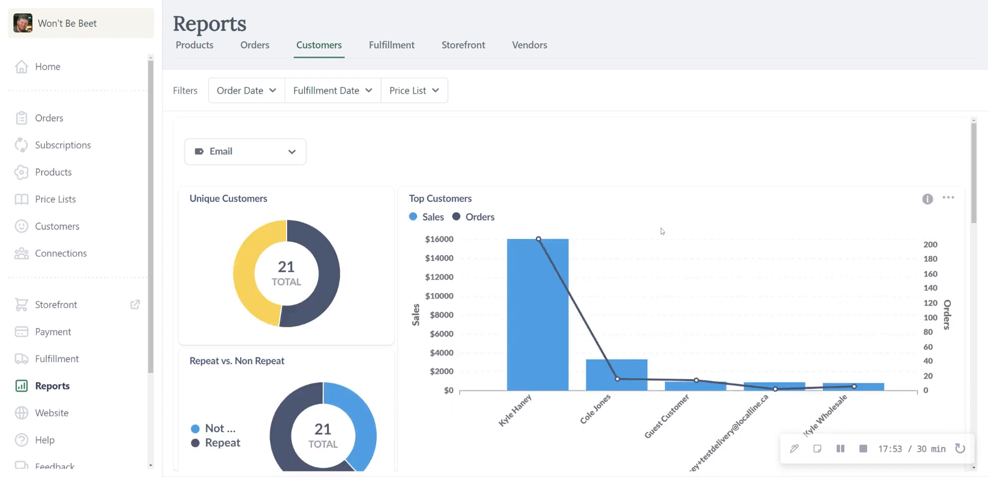
pyautogui.scroll(-4, 361, 228)
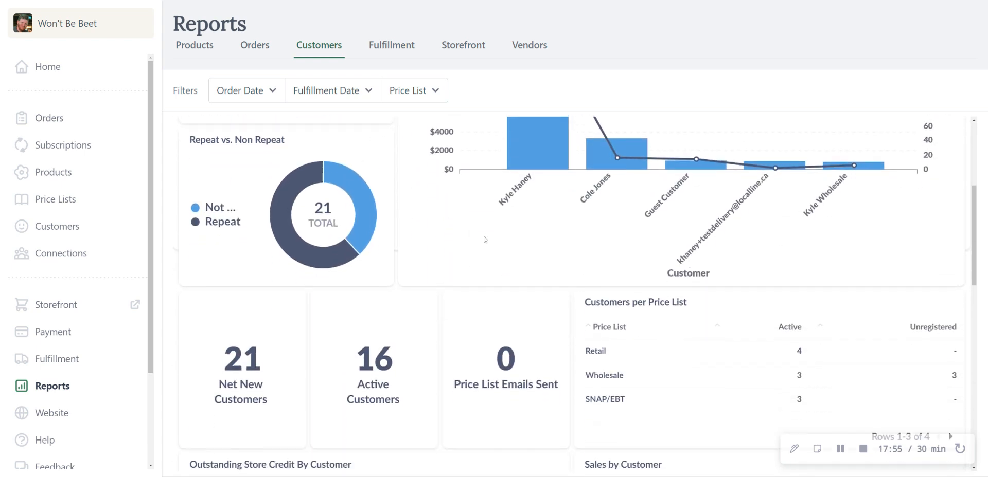
pyautogui.scroll(5, 641, 243)
pyautogui.scroll(-2, 599, 248)
pyautogui.scroll(-6, 599, 248)
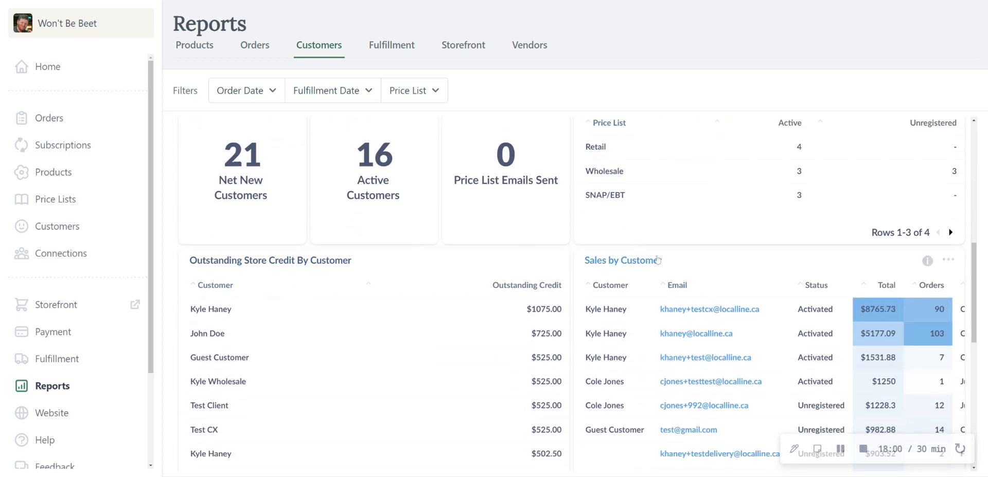
pyautogui.scroll(-2, 319, 324)
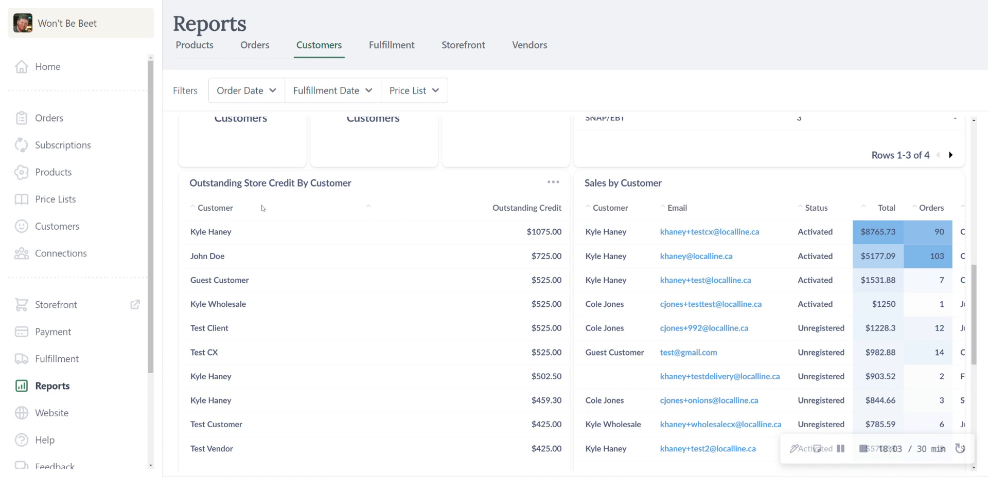
# Step: Review the rest of the customer reports, down to the Sales by City and Sales by State/Province charts
pyautogui.scroll(-1, 422, 226)
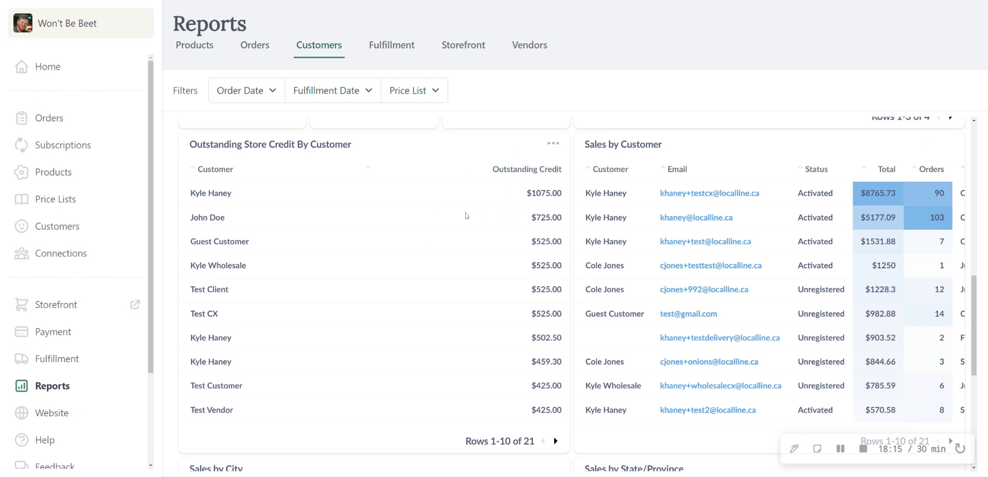
pyautogui.scroll(-1, 466, 216)
pyautogui.scroll(1, 466, 215)
pyautogui.scroll(-4, 608, 253)
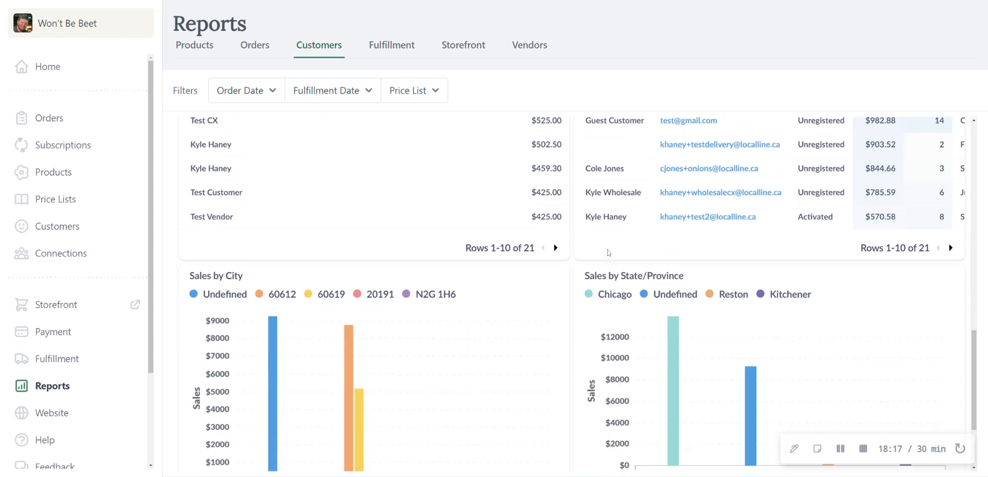
pyautogui.scroll(-2, 608, 252)
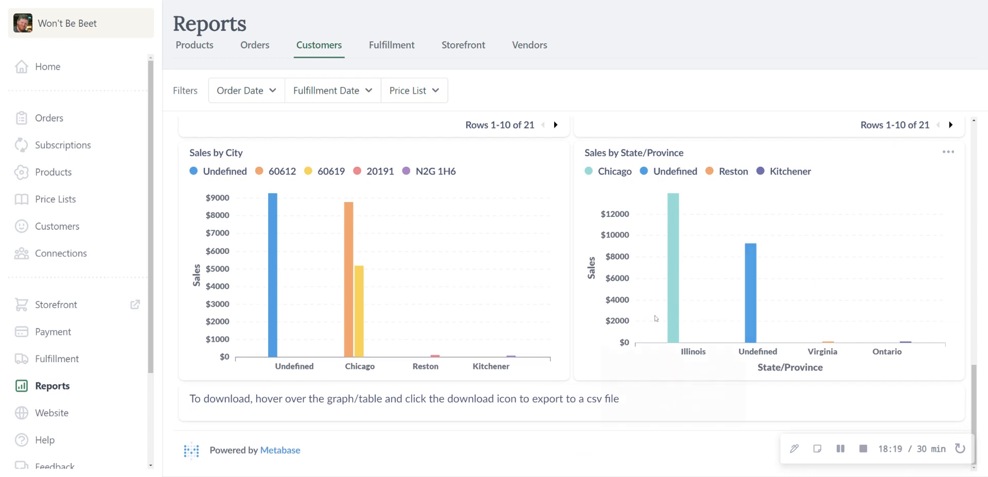
# Step: Open the fulfillment reports and review pickup versus delivery orders, fees, sales per delivery plan and pickup area, minimum purchases and lead times
pyautogui.click(392, 44)
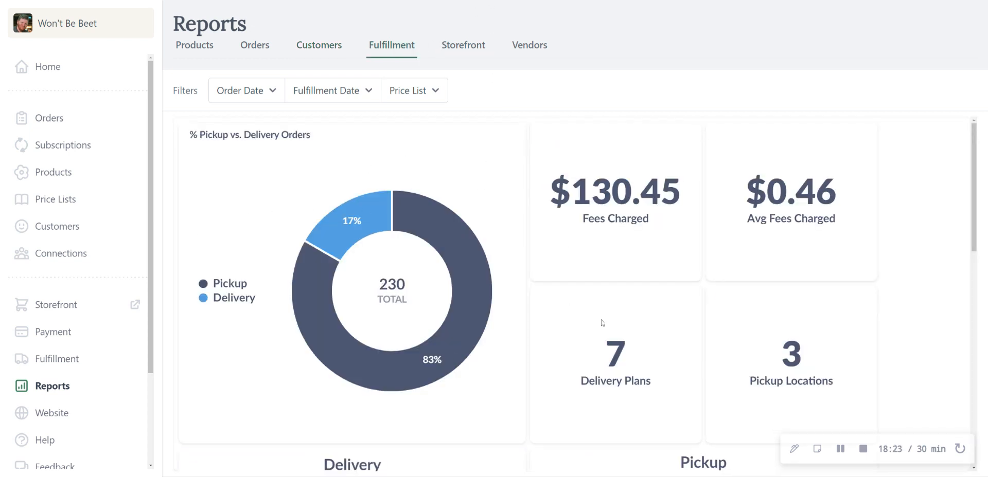
pyautogui.scroll(-1, 741, 170)
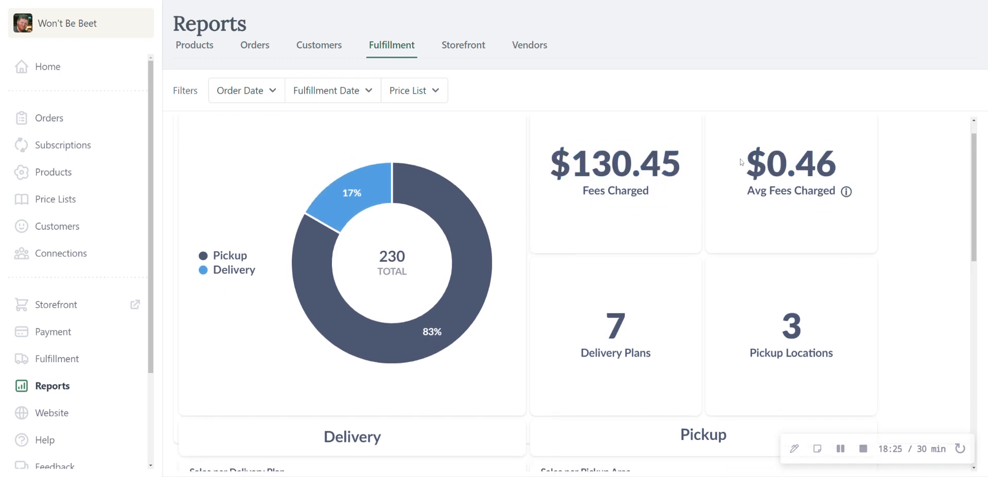
pyautogui.scroll(-10, 741, 162)
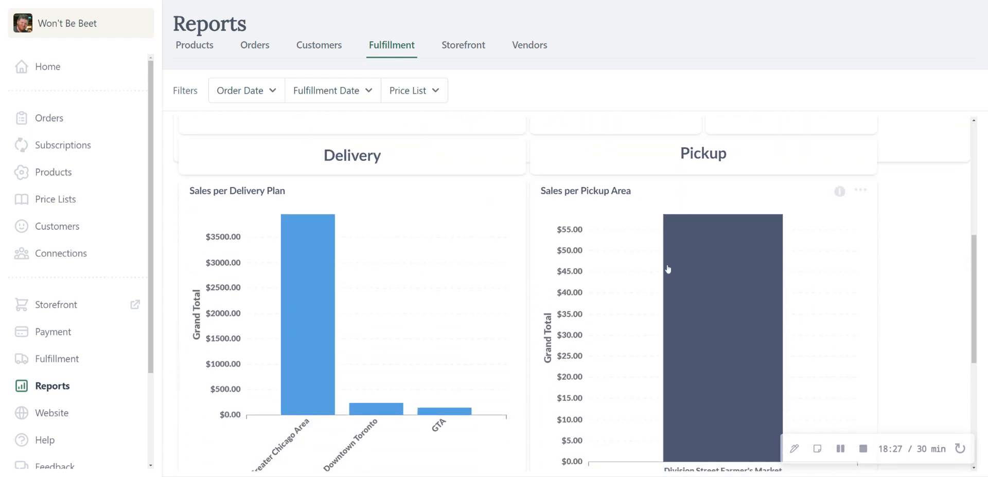
pyautogui.scroll(-3, 638, 264)
pyautogui.scroll(2, 609, 257)
pyautogui.moveTo(428, 378)
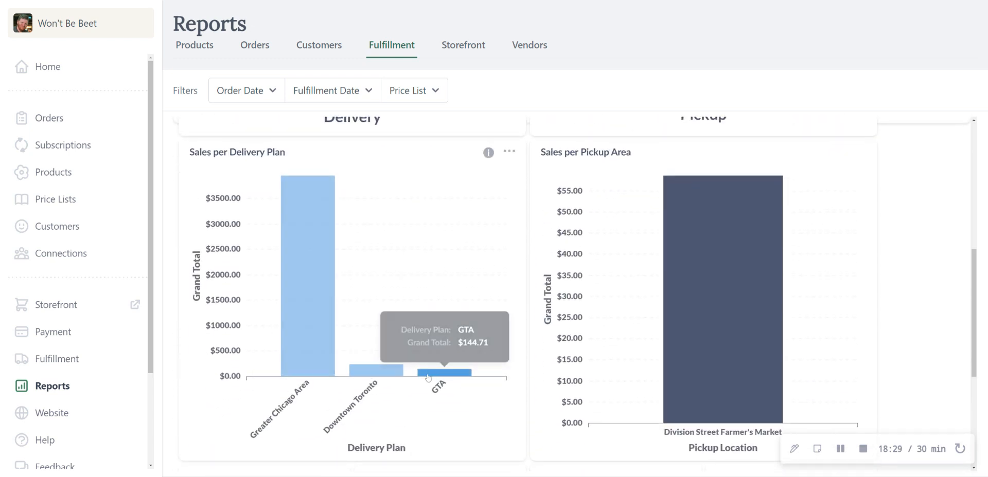
pyautogui.moveTo(293, 275)
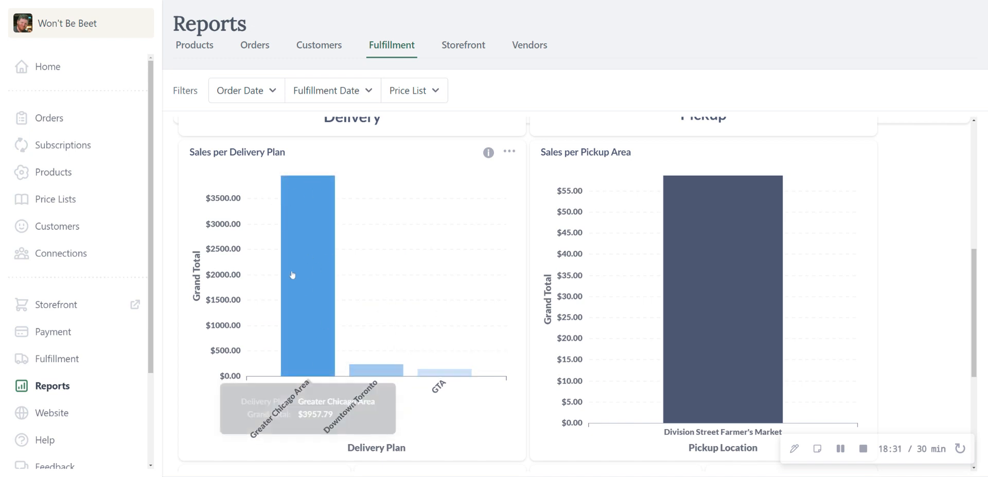
pyautogui.scroll(-2, 441, 214)
pyautogui.scroll(2, 456, 201)
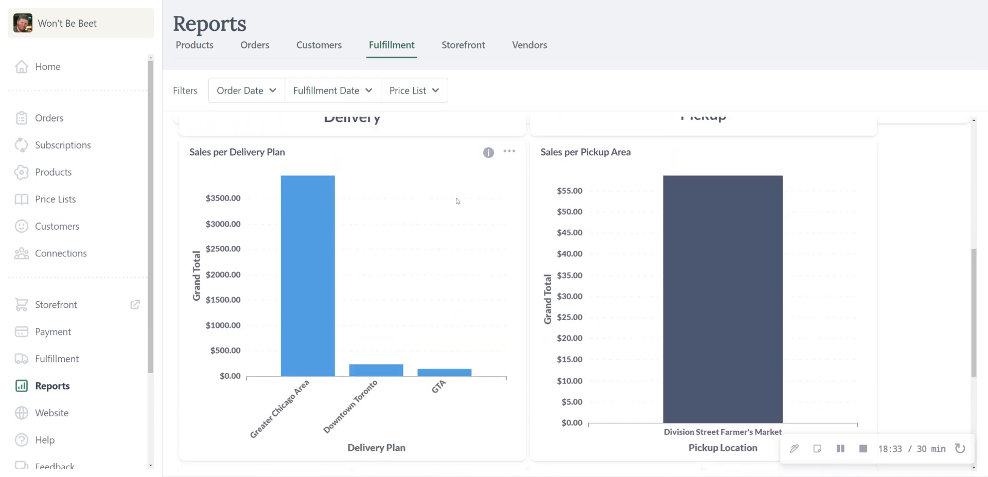
pyautogui.scroll(-5, 456, 201)
pyautogui.scroll(2, 504, 204)
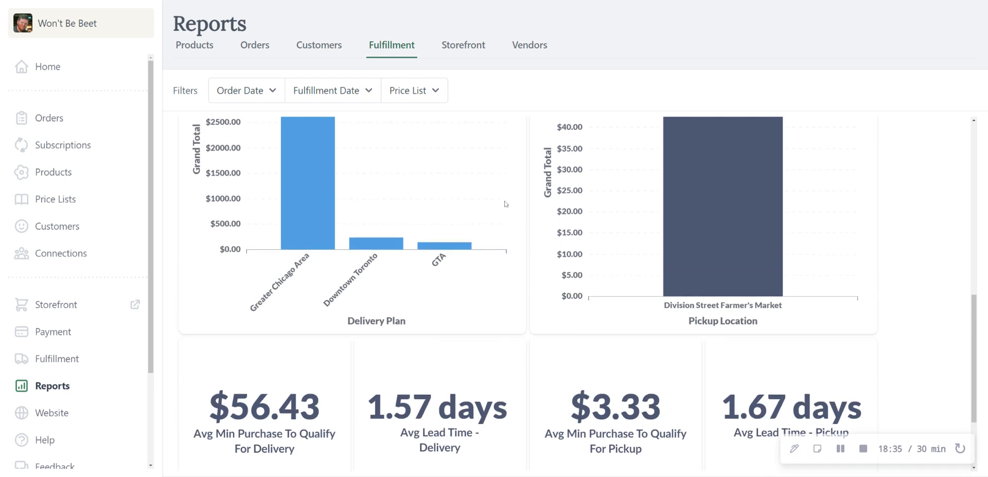
pyautogui.scroll(3, 513, 212)
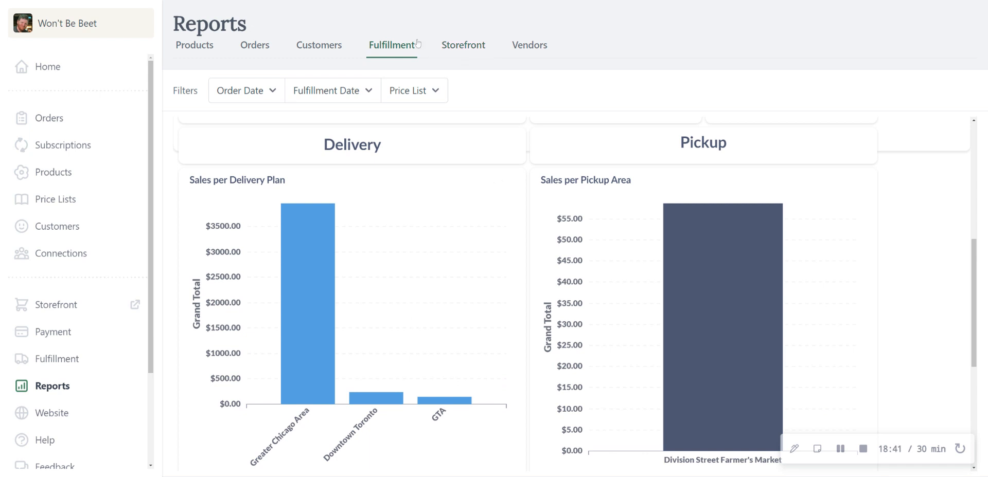
# Step: Open the storefront reports and review the most active shopping times and days and the Abandoned Carts table's e-mail and subtotal columns
pyautogui.click(474, 49)
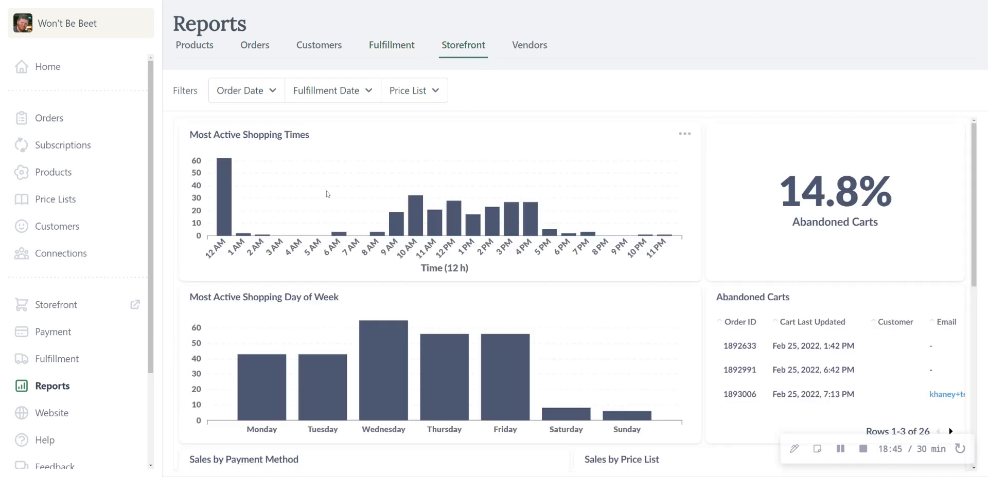
pyautogui.scroll(-2, 833, 271)
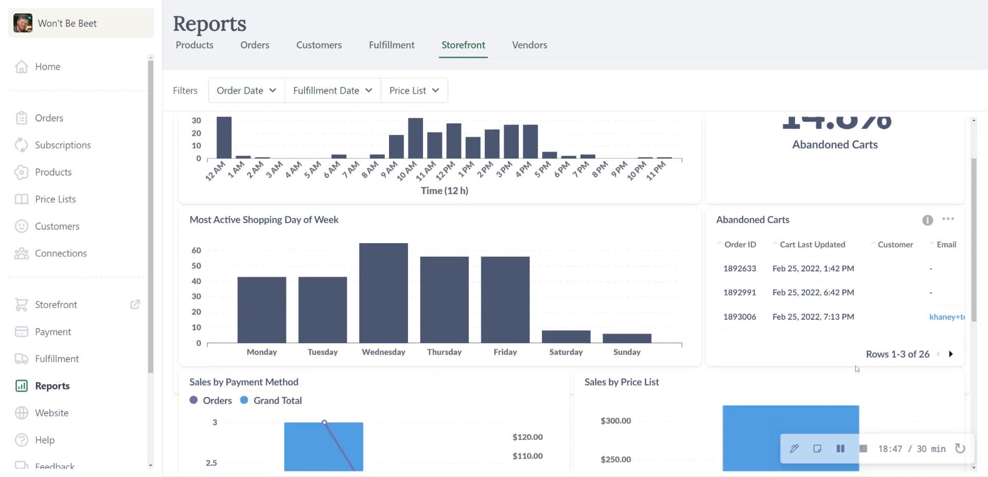
pyautogui.scroll(2, 876, 189)
pyautogui.scroll(-1, 851, 176)
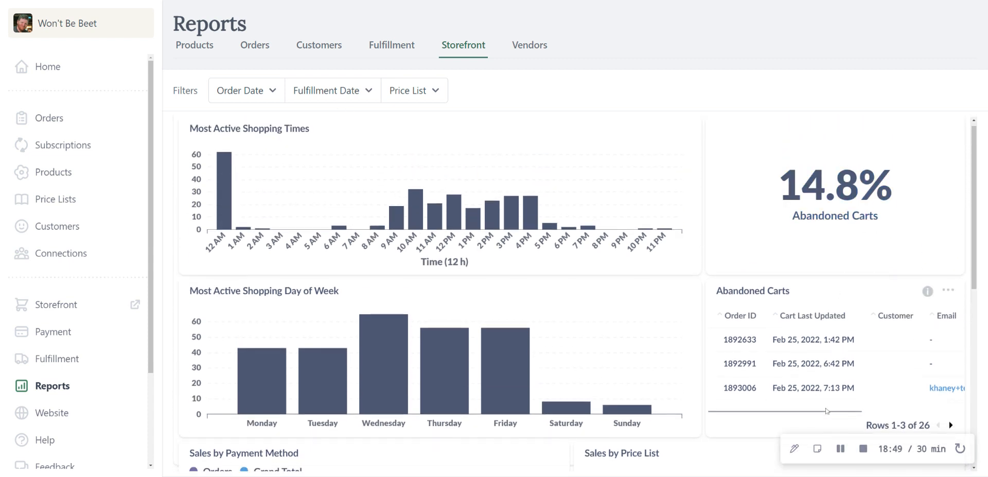
pyautogui.hscroll(3, 882, 376)
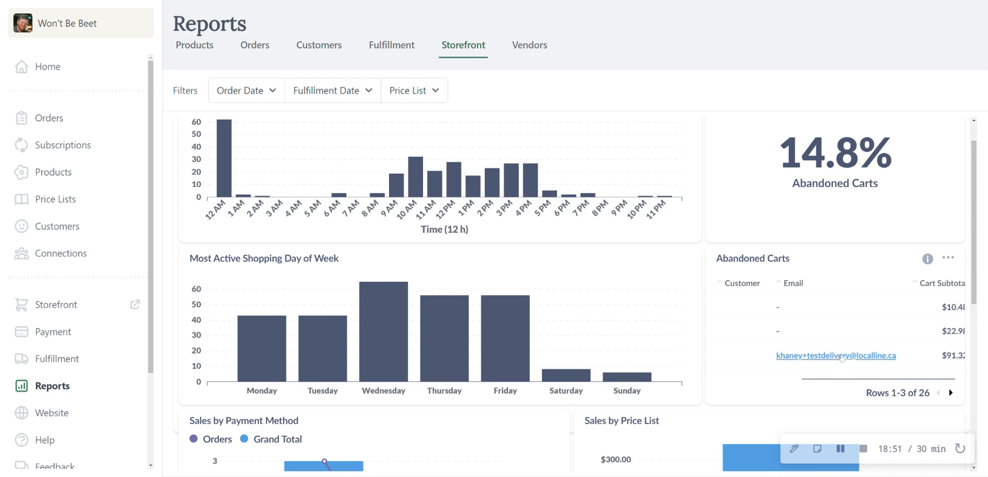
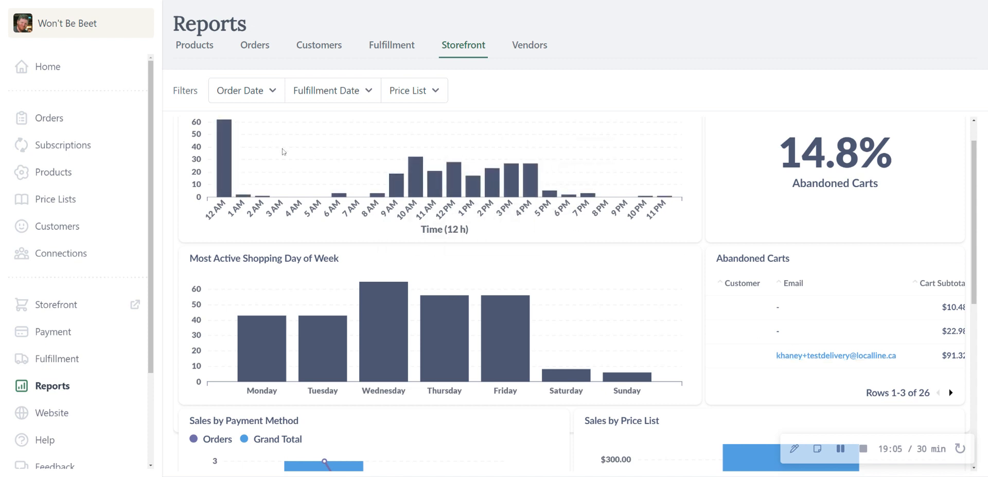
# Step: Review the remaining storefront reports down to the Sales by Payment Method and Sales by Price List charts
pyautogui.scroll(-1, 367, 180)
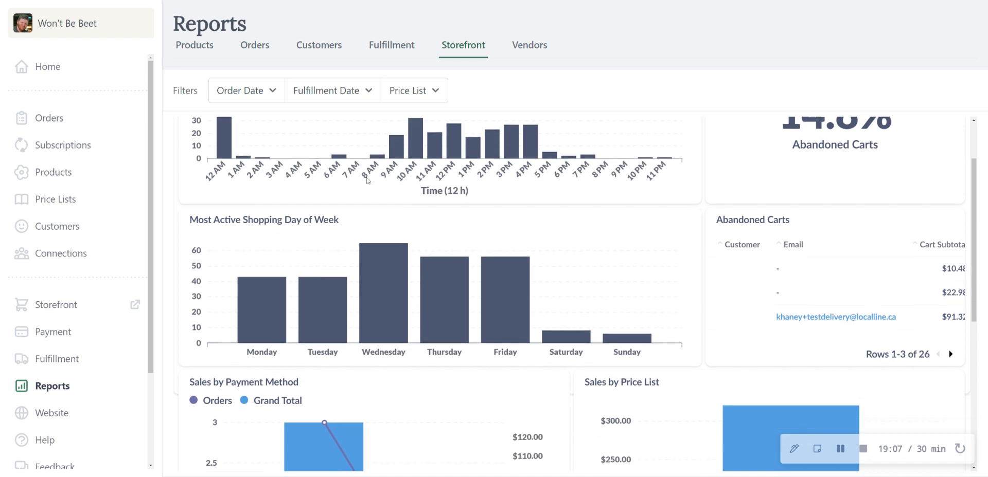
pyautogui.scroll(-1, 566, 163)
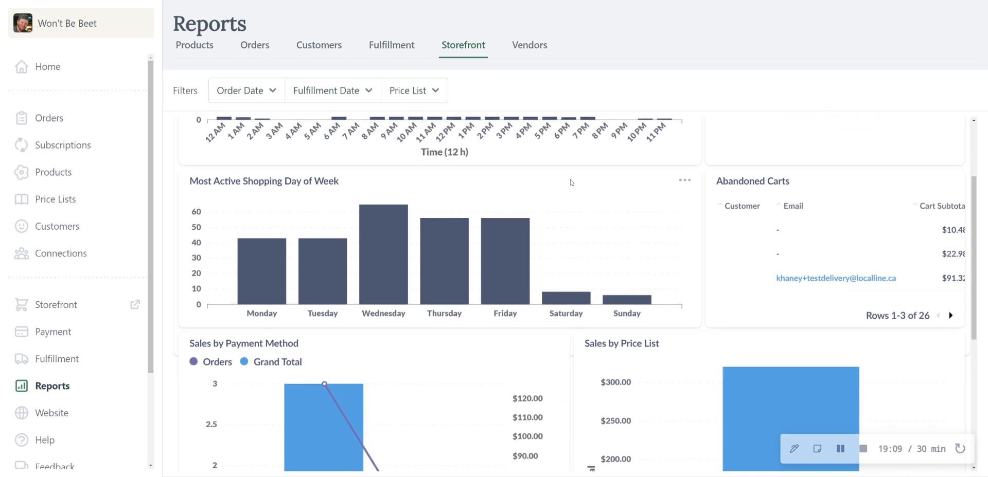
pyautogui.scroll(-1, 571, 182)
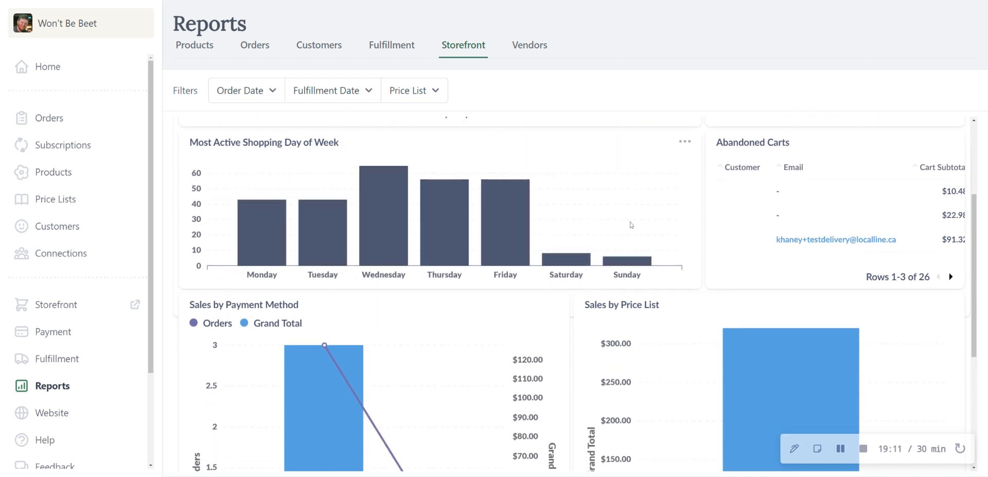
# Step: Open the vendor reports and review the sales per vendor chart, product sales table, active vendors, orders and product details
pyautogui.click(532, 45)
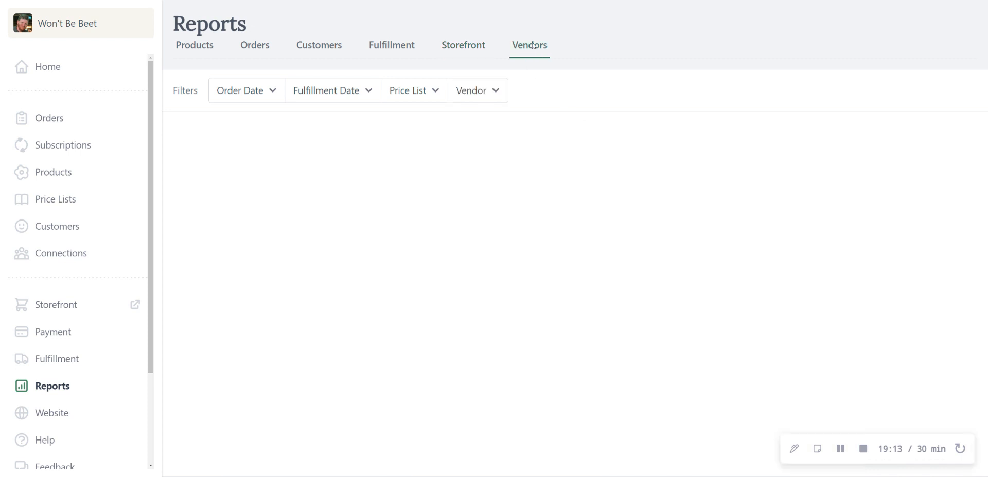
pyautogui.scroll(-1, 572, 205)
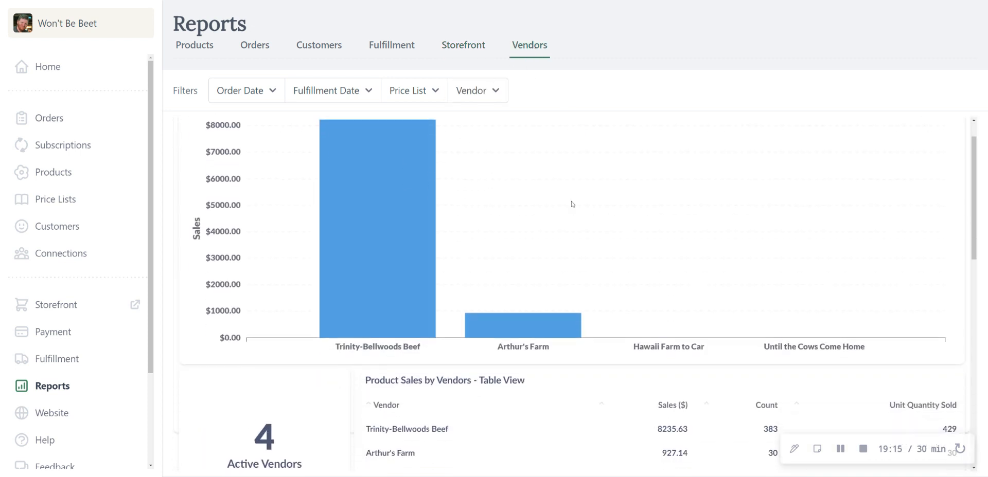
pyautogui.scroll(-8, 572, 204)
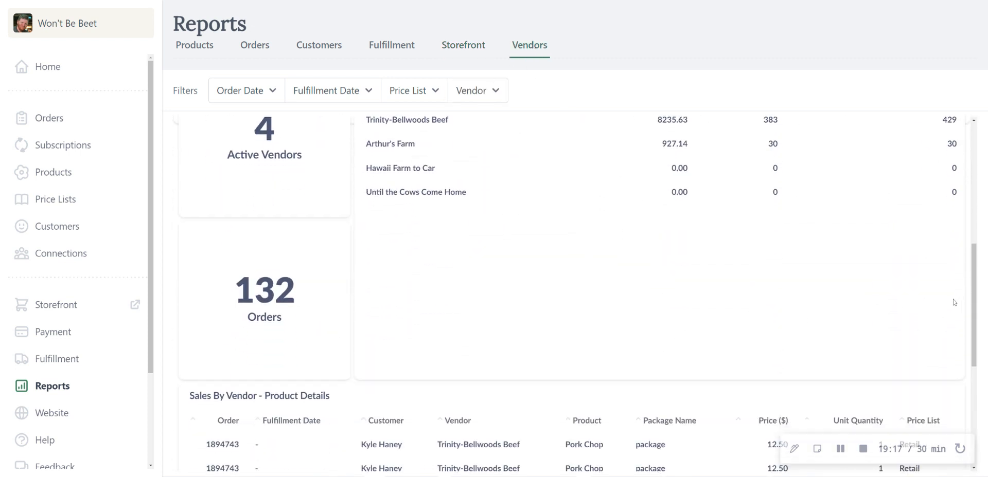
pyautogui.scroll(2, 728, 286)
pyautogui.scroll(-7, 566, 286)
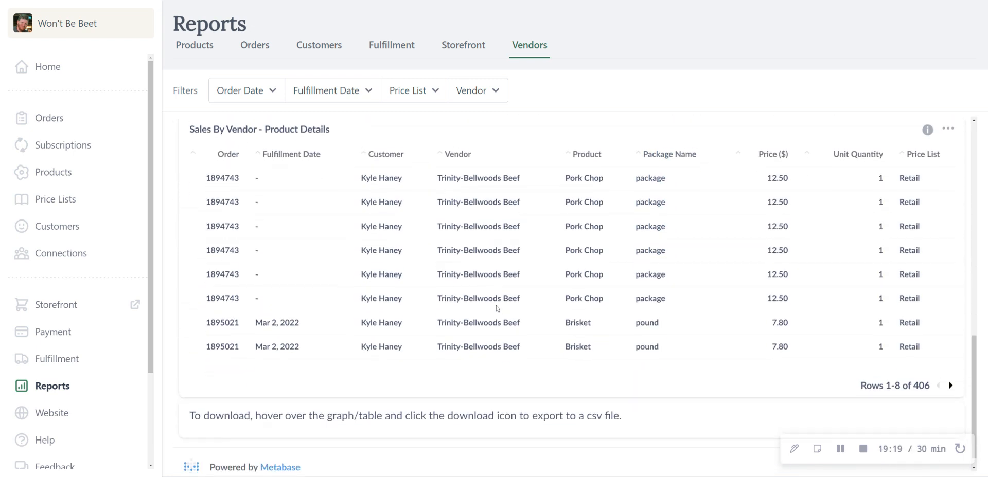
pyautogui.scroll(12, 497, 308)
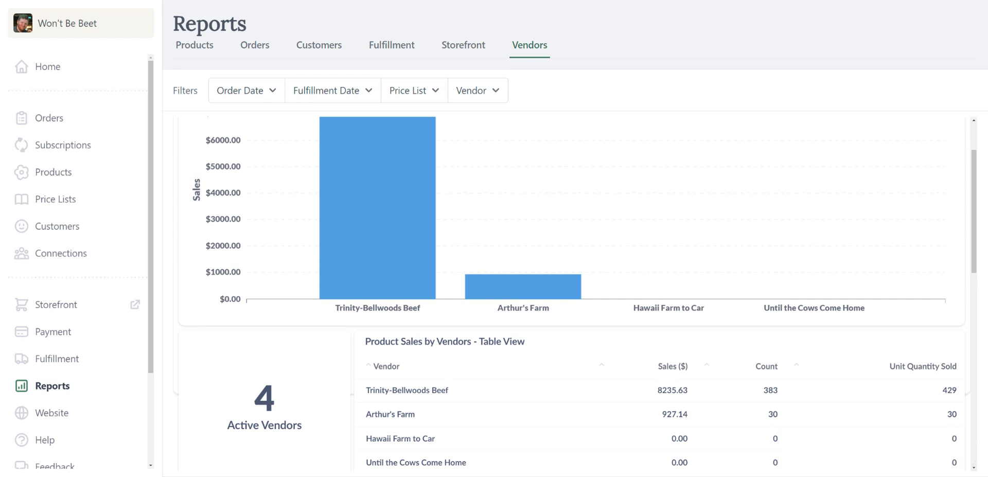
# Step: Switch to the Won't Be Beet customer storefront and view the account's subscription history
pyautogui.hotkey('ctrl', 'Tab')
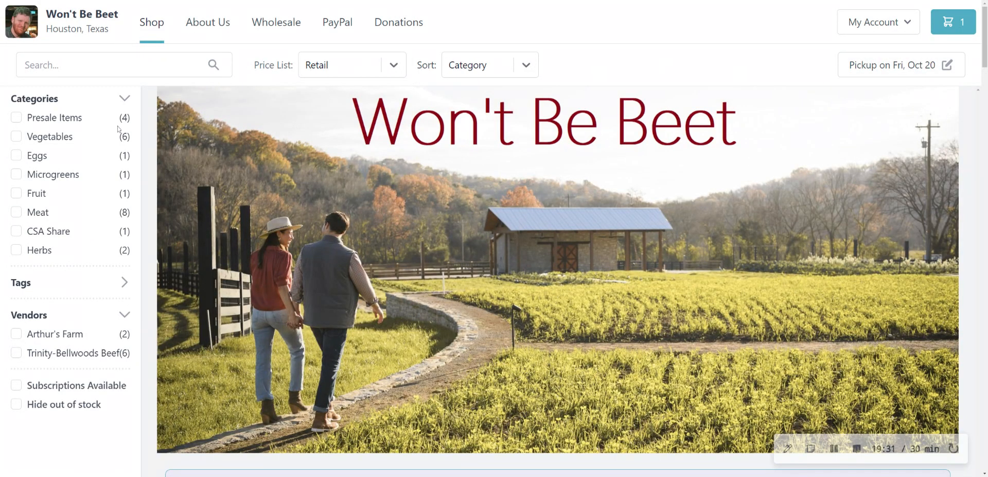
pyautogui.click(844, 31)
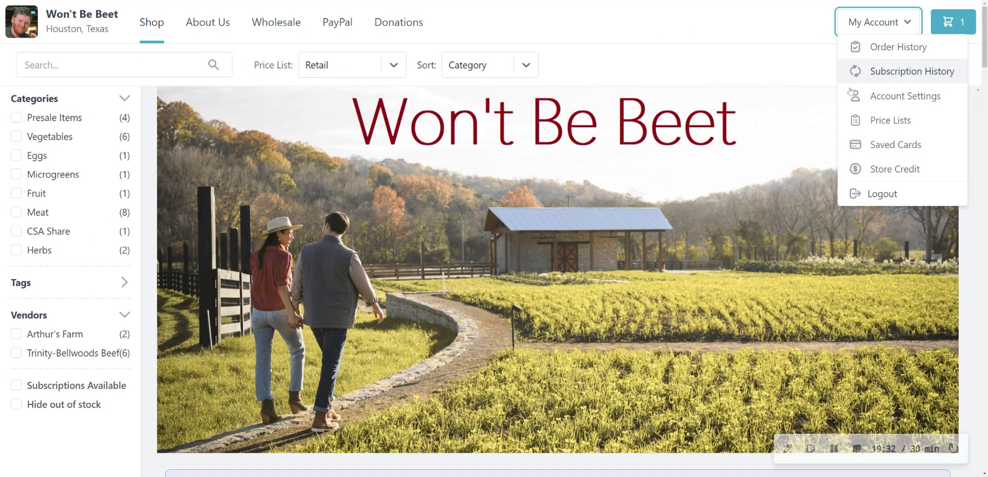
pyautogui.click(911, 71)
pyautogui.scroll(-2, 438, 169)
pyautogui.scroll(2, 364, 127)
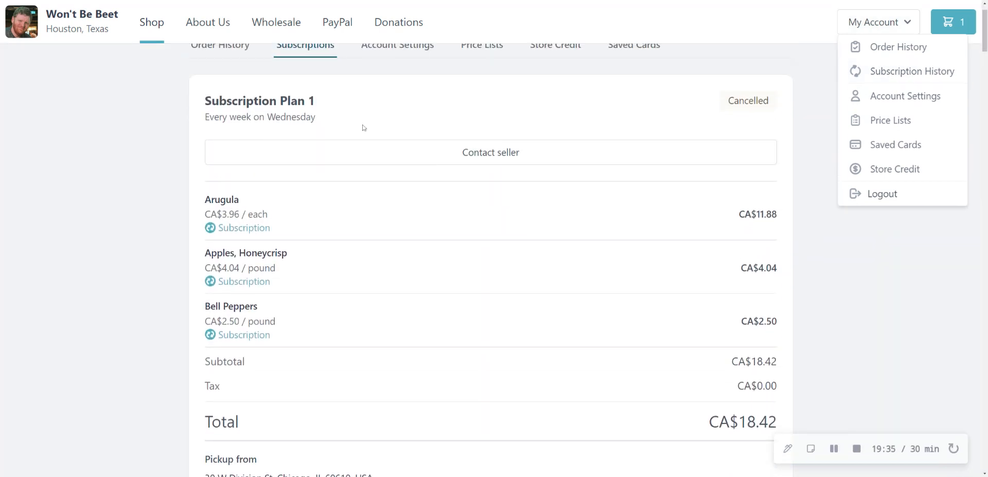
# Step: Review the customer account's order history, store credit balance and saved credit cards
pyautogui.click(234, 85)
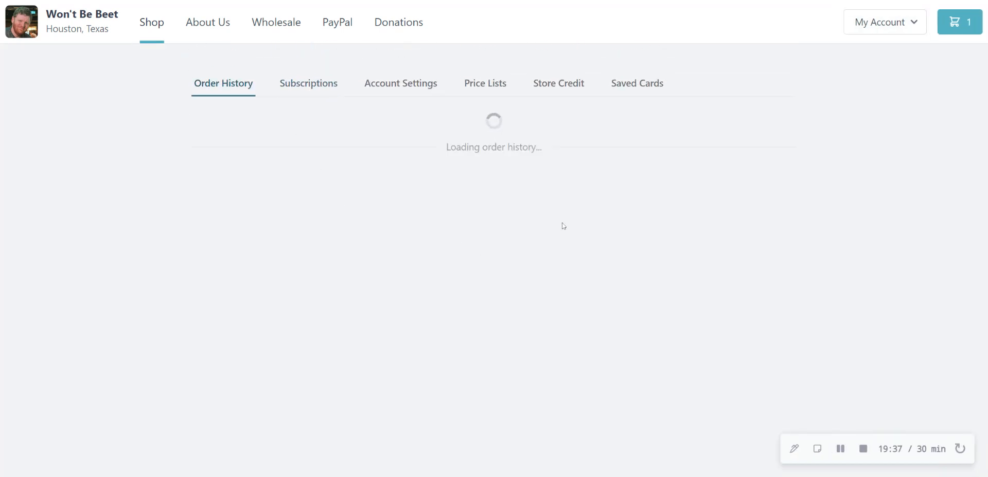
pyautogui.scroll(-2, 436, 205)
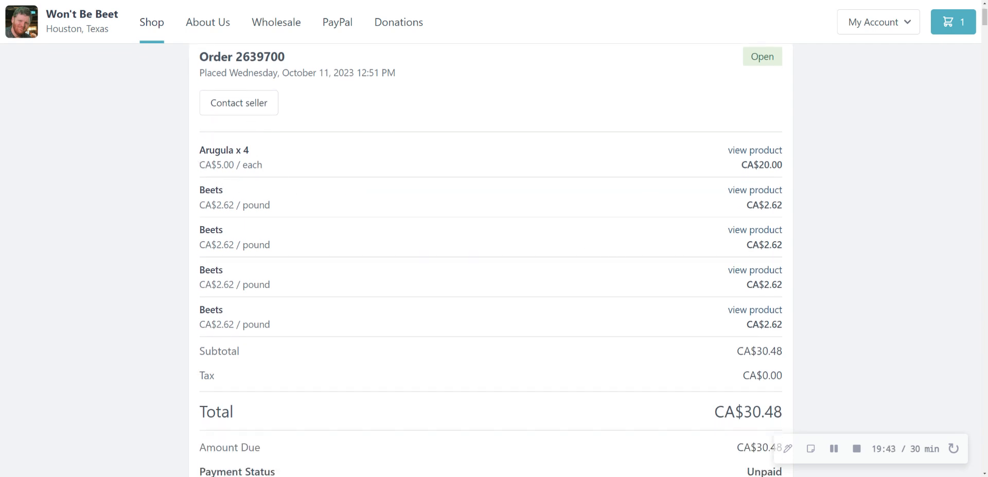
pyautogui.scroll(-2, 232, 220)
pyautogui.scroll(4, 534, 247)
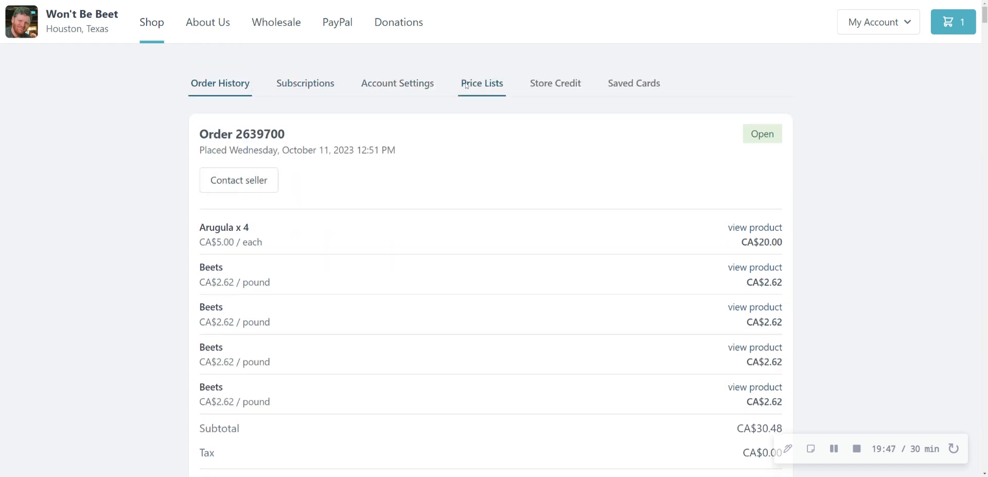
pyautogui.click(555, 84)
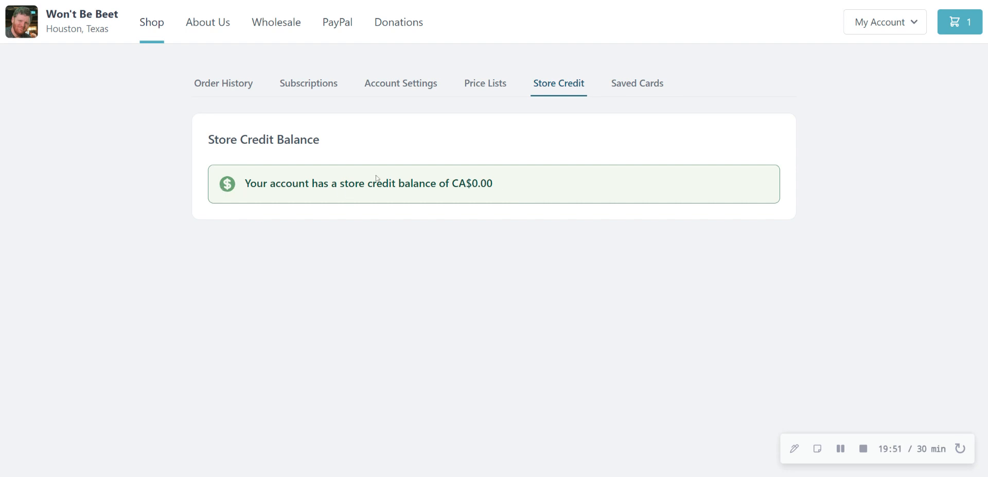
pyautogui.click(643, 91)
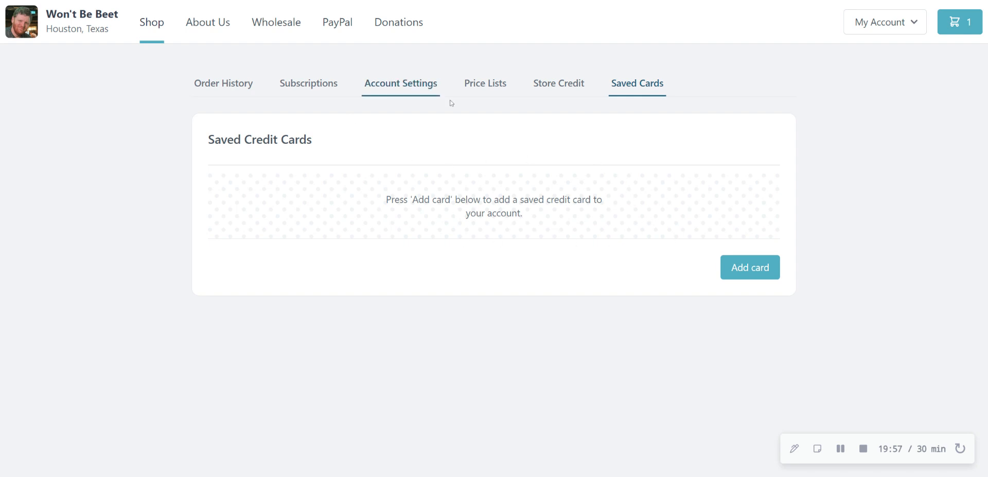
# Step: Return to the account's subscriptions and find the active Subscription Plan 16
pyautogui.click(308, 84)
pyautogui.scroll(-9, 607, 146)
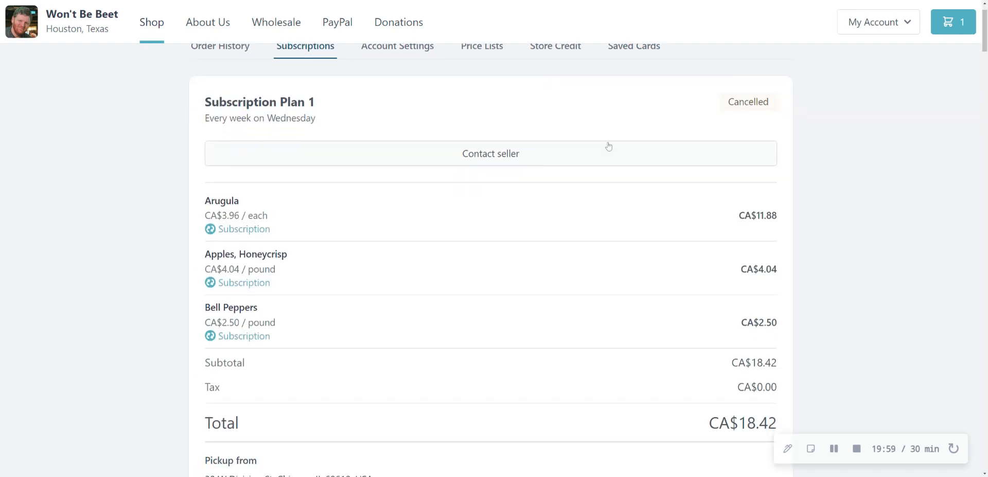
pyautogui.scroll(-7, 641, 171)
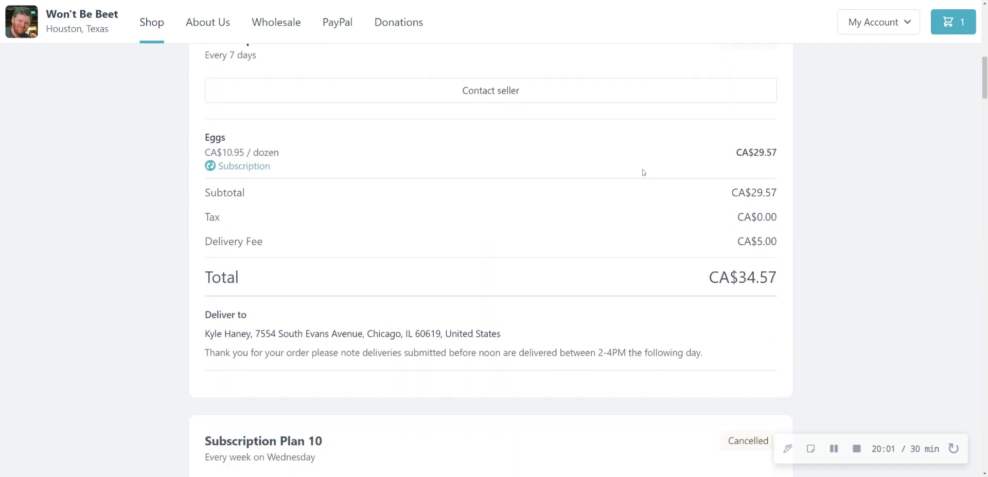
pyautogui.scroll(-15, 514, 227)
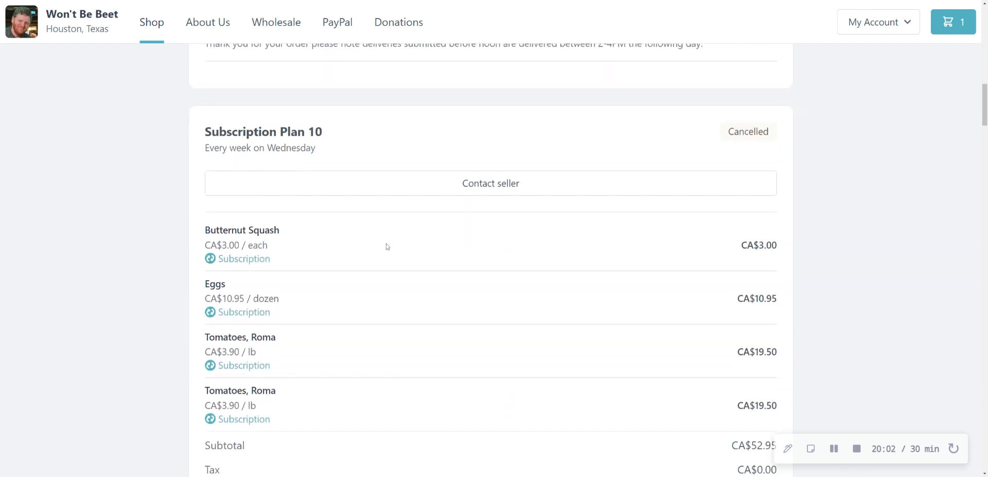
pyautogui.scroll(-10, 648, 210)
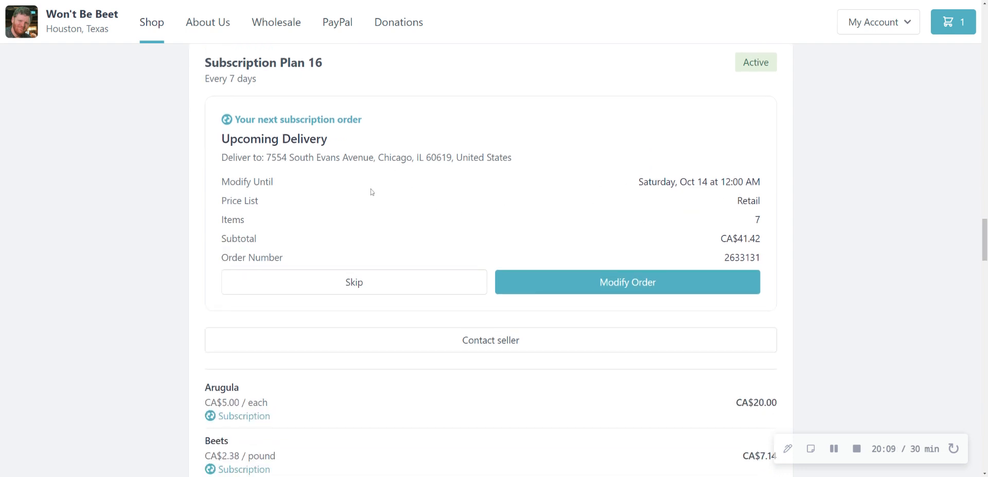
# Step: Examine Subscription Plan 16's modification deadline, products, delivery details and the options to edit or cancel it
pyautogui.click(635, 183)
pyautogui.scroll(-2, 624, 239)
pyautogui.scroll(-3, 624, 169)
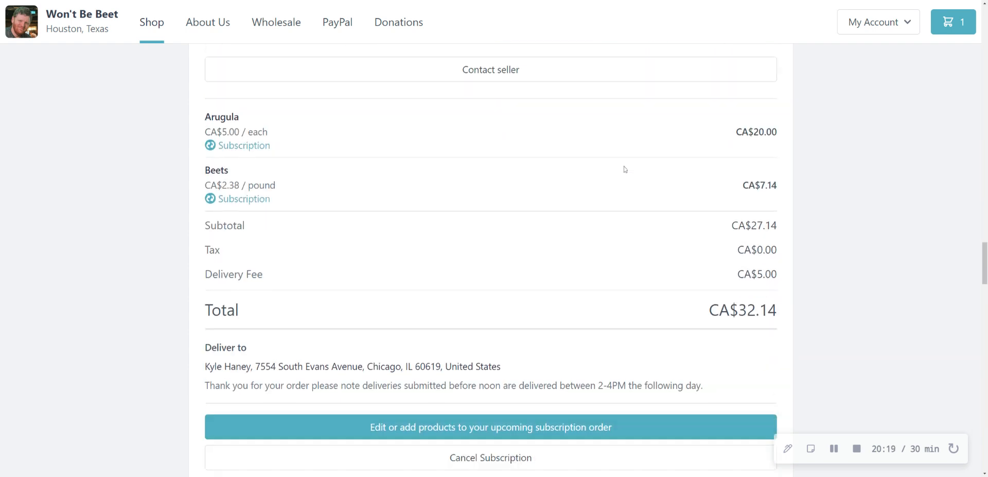
pyautogui.scroll(-2, 624, 170)
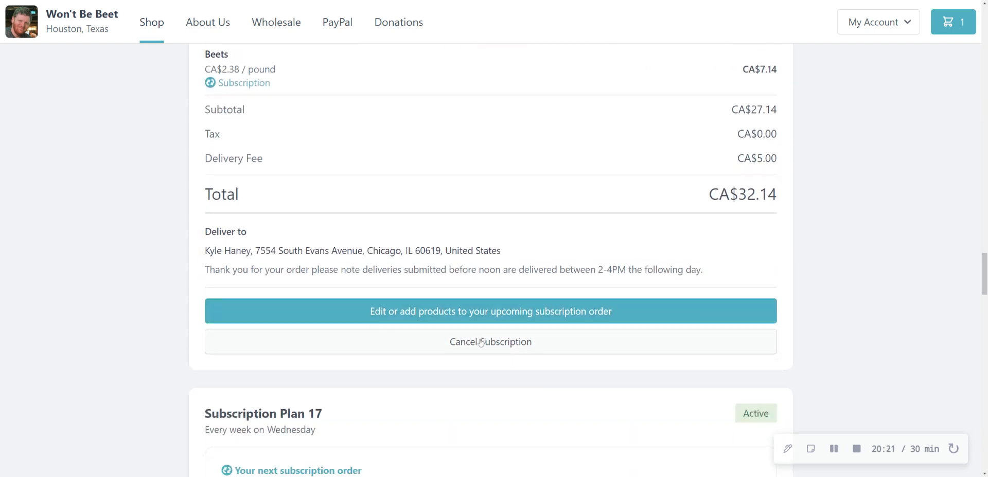
# Step: Open Subscription Plan 16's upcoming order for editing and review its products, fees and delivery details in the cart
pyautogui.click(400, 315)
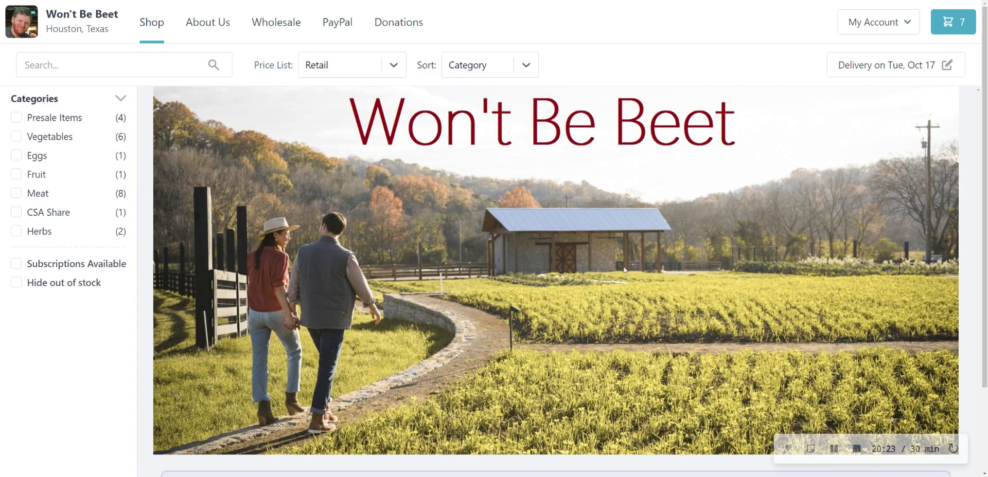
pyautogui.click(956, 31)
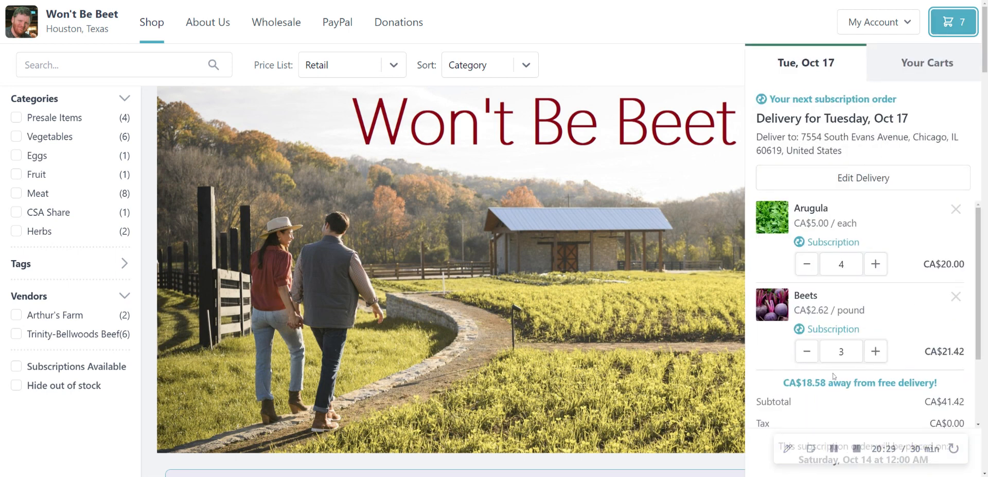
pyautogui.scroll(-2, 833, 376)
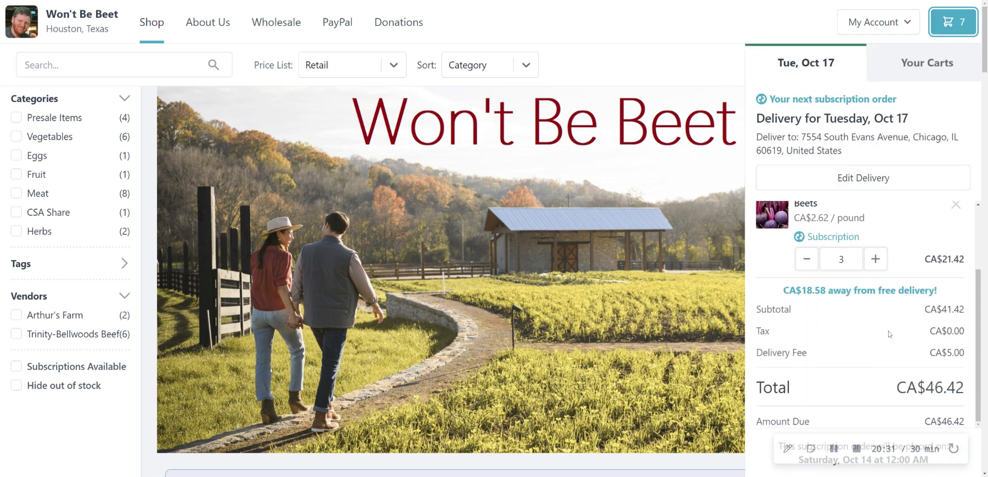
pyautogui.scroll(2, 888, 335)
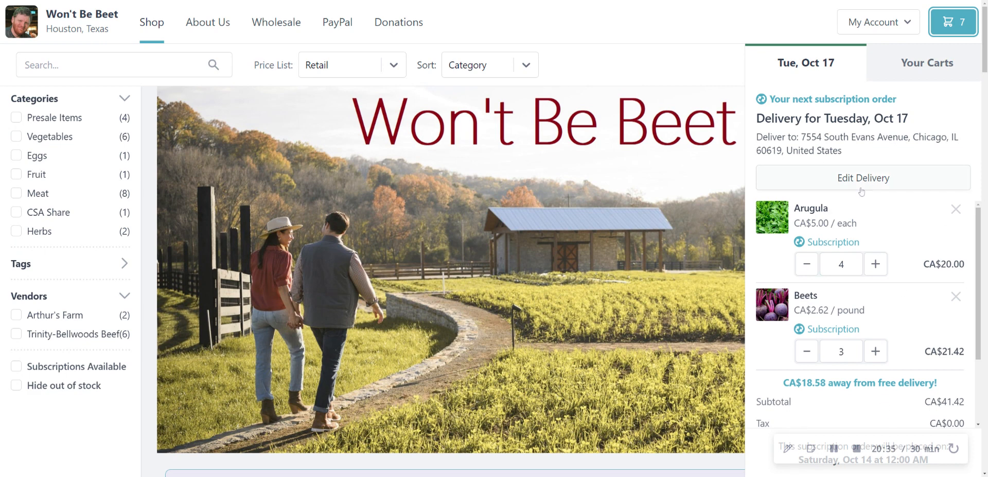
# Step: Look through all of the customer's carts and upcoming subscription orders, and close the cart view
pyautogui.click(918, 75)
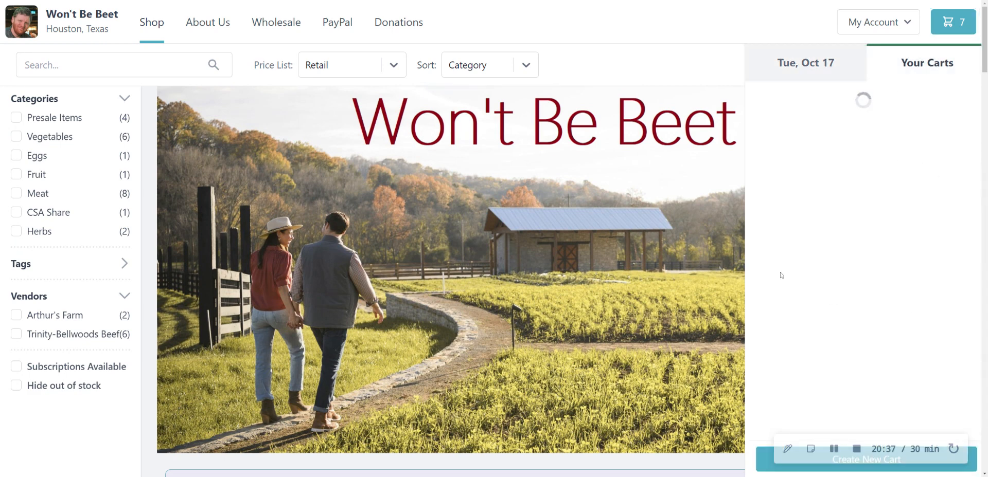
pyautogui.scroll(-10, 843, 185)
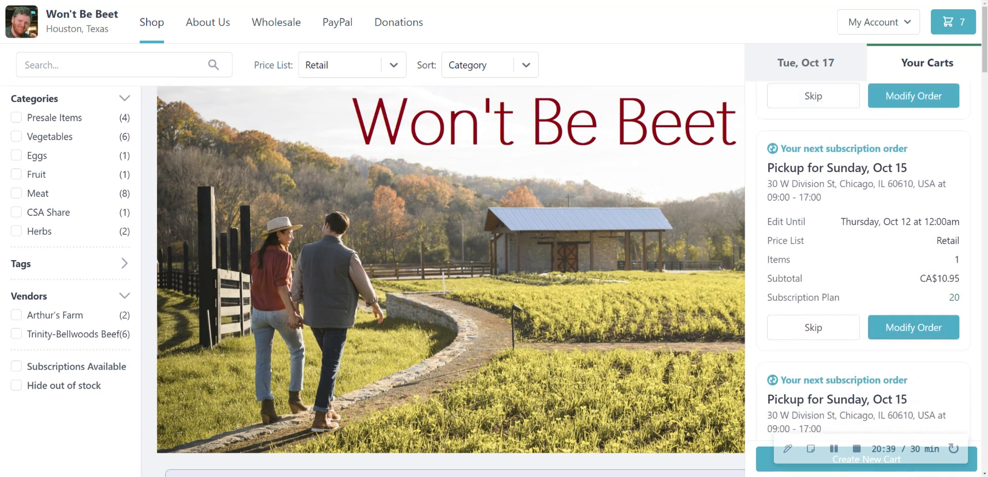
pyautogui.scroll(-3, 854, 184)
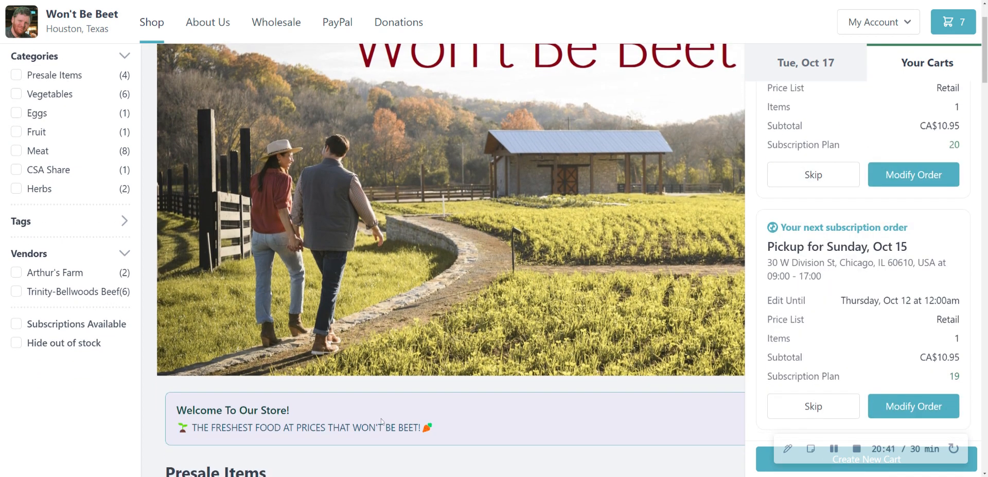
pyautogui.click(151, 431)
pyautogui.scroll(2, 566, 216)
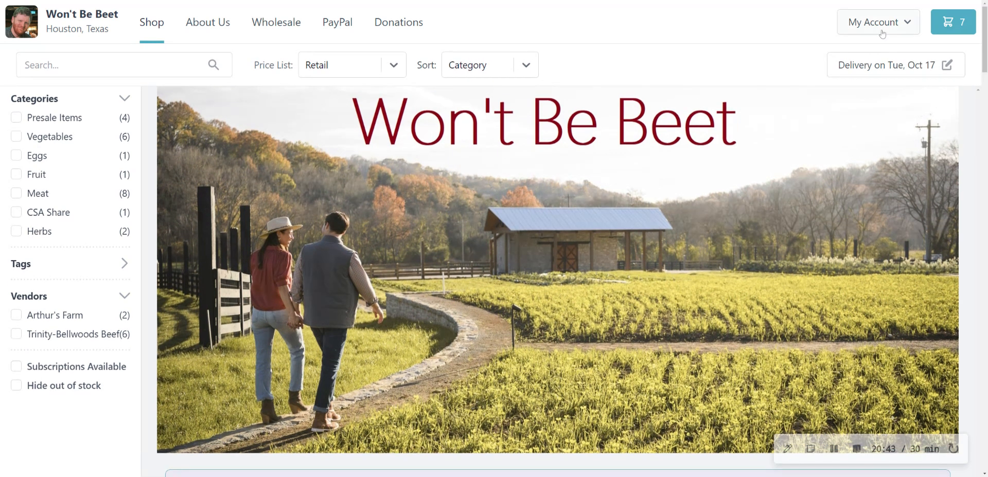
# Step: Log out of the customer account on the storefront
pyautogui.click(894, 31)
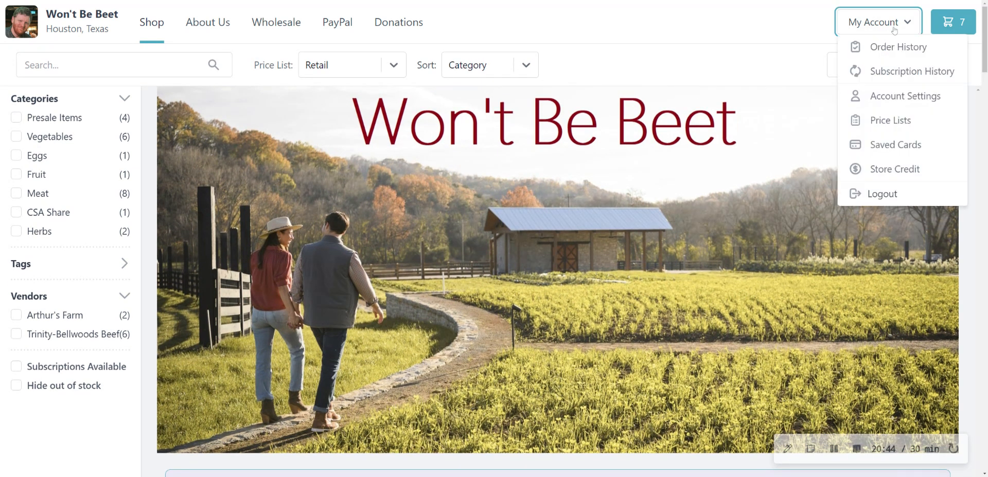
pyautogui.click(913, 195)
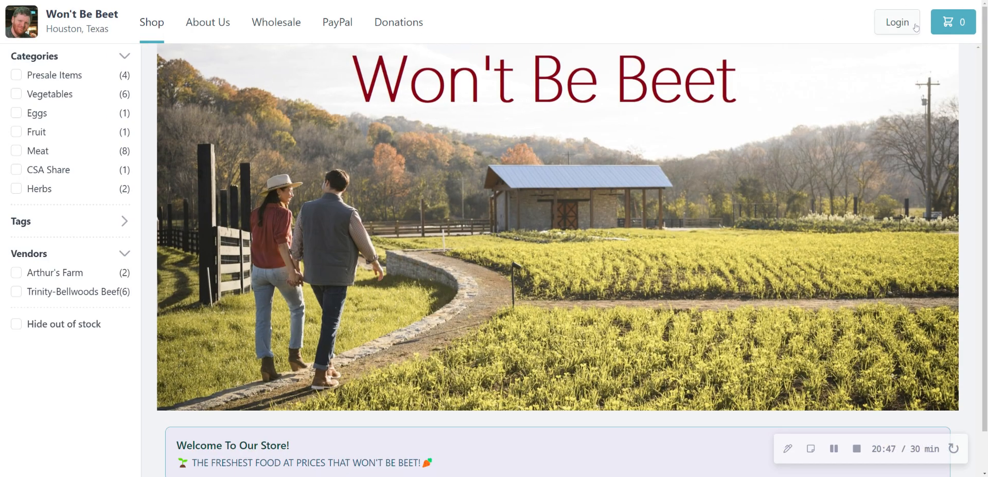
# Step: Try to filter the storefront products by the Eggs and Vegetables categories
pyautogui.click(49, 119)
pyautogui.scroll(-2, 261, 251)
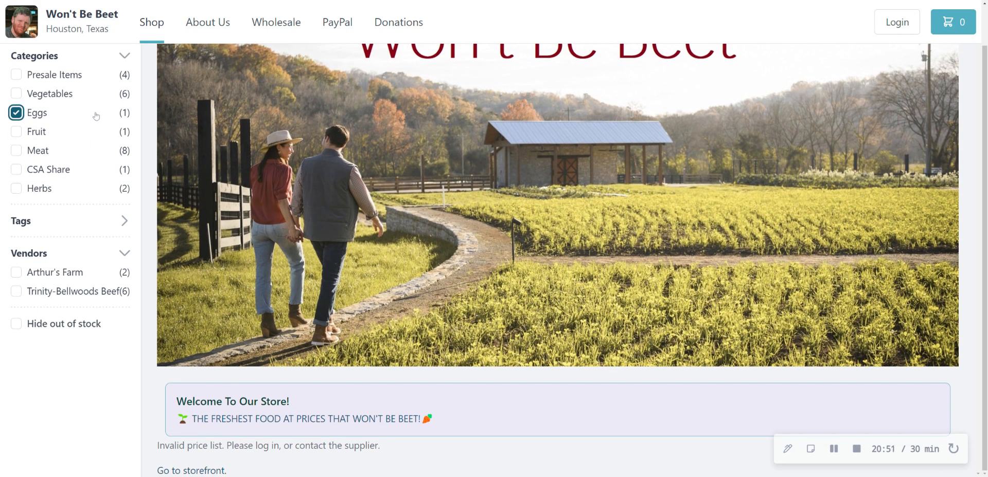
pyautogui.scroll(2, 95, 116)
pyautogui.scroll(-1, 152, 173)
pyautogui.scroll(1, 129, 154)
pyautogui.click(52, 93)
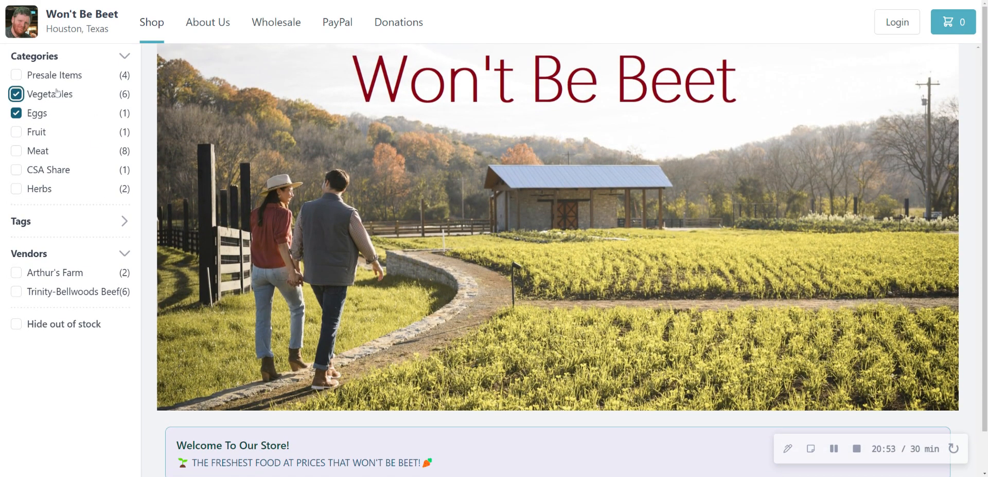
# Step: Reload the storefront's Shop page without category filters as a logged-out visitor
pyautogui.click(149, 31)
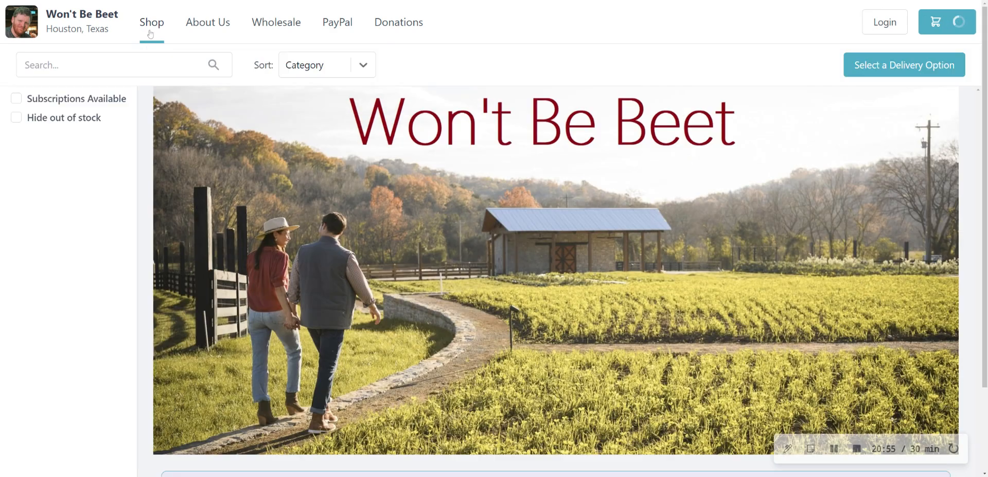
# Step: Filter the shop products by the Eggs category and open the Eggs product's purchase options
pyautogui.scroll(-3, 178, 149)
pyautogui.scroll(-10, 178, 149)
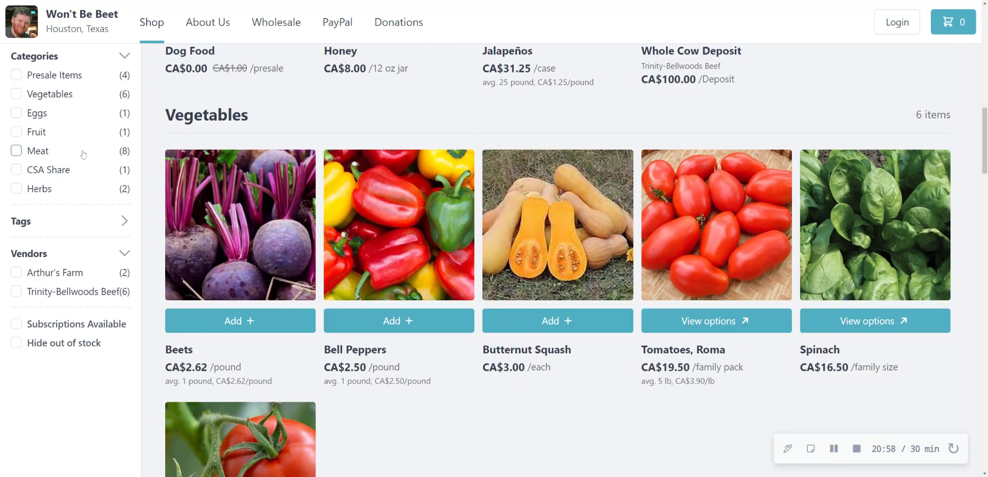
pyautogui.click(35, 113)
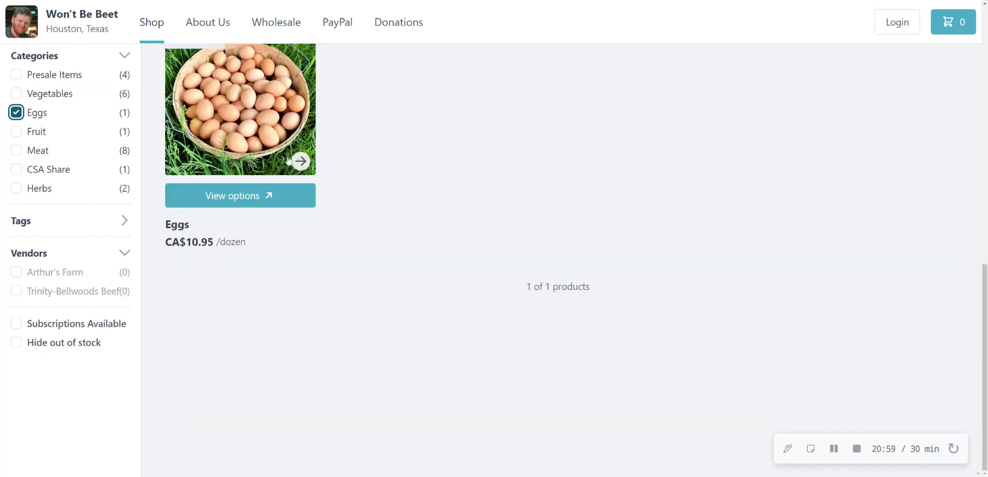
pyautogui.click(225, 193)
# Step: Choose the Subscription purchase option for the dozen eggs
pyautogui.scroll(-1, 214, 221)
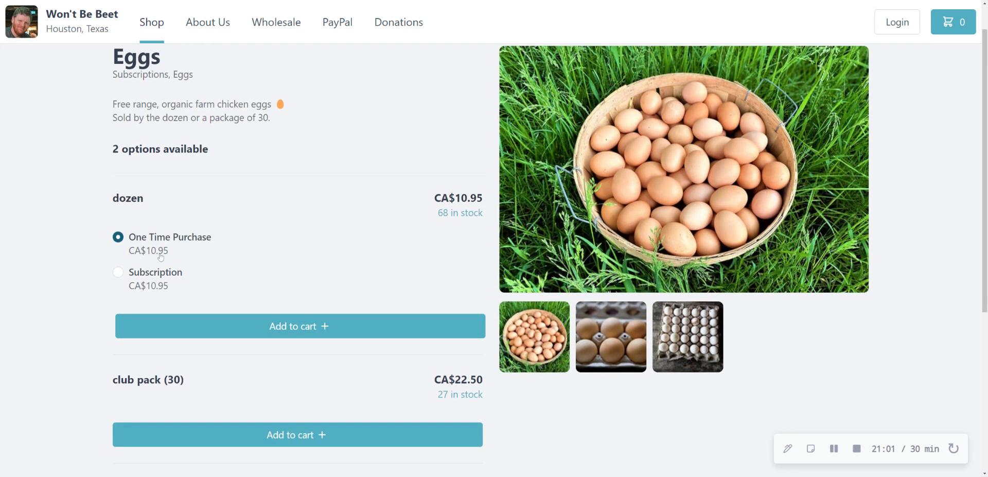
pyautogui.click(175, 280)
pyautogui.scroll(-1, 262, 284)
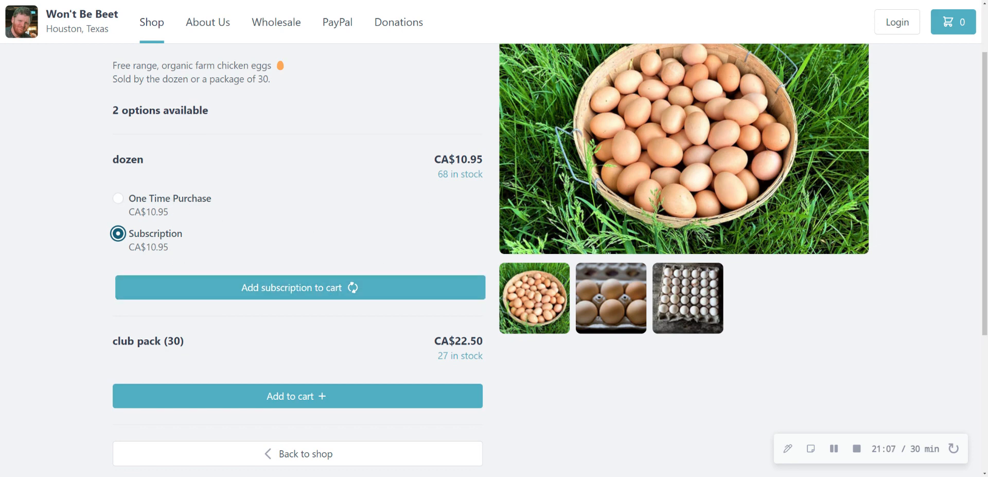
# Step: Examine the stock levels and purchase options of the dozen and the club pack (30) of eggs
pyautogui.scroll(1, 176, 334)
pyautogui.scroll(-2, 176, 334)
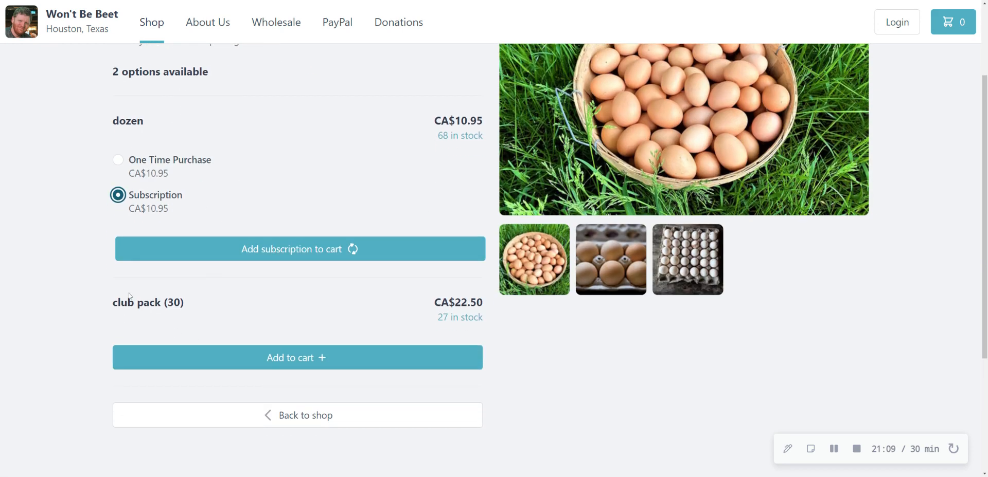
pyautogui.tripleClick(459, 317)
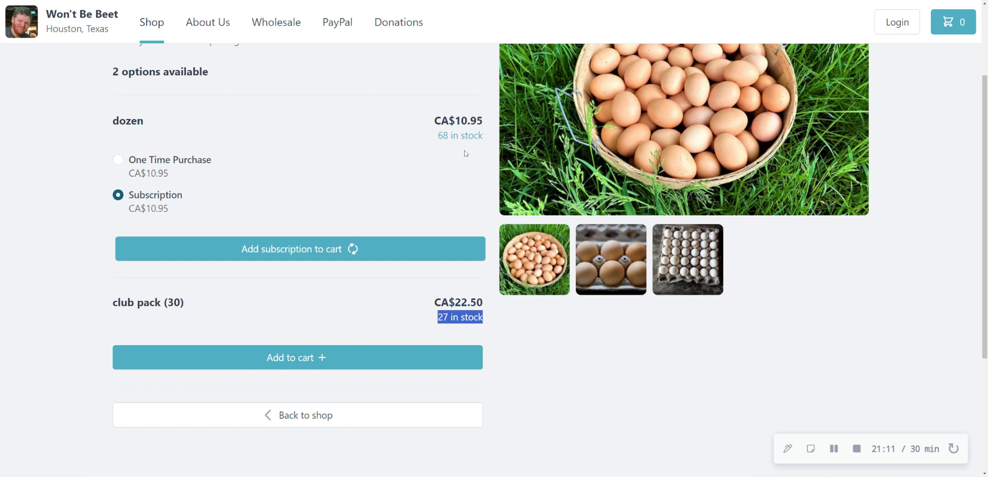
pyautogui.tripleClick(456, 136)
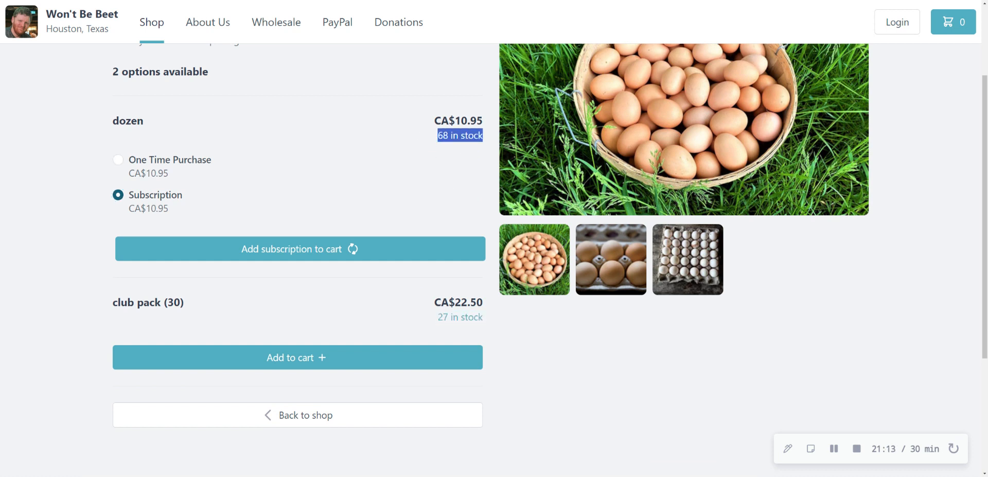
pyautogui.click(278, 176)
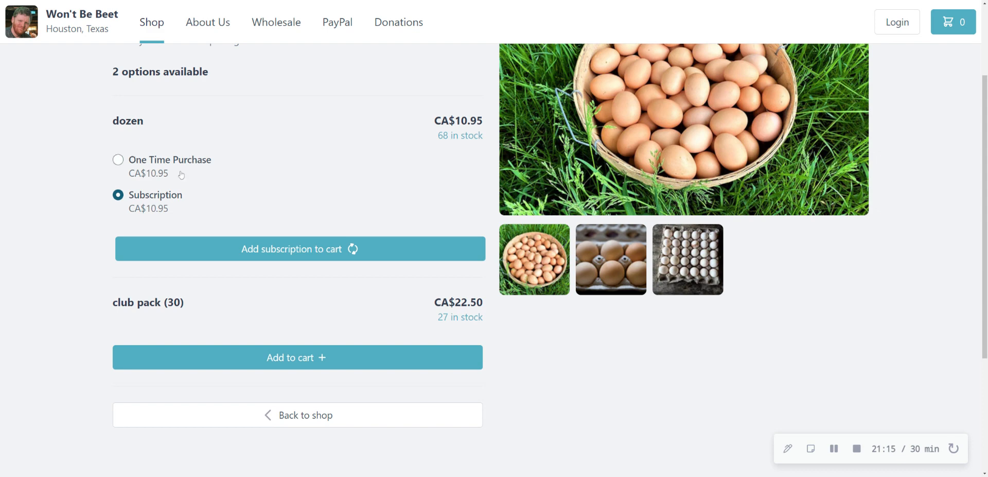
pyautogui.scroll(-3, 102, 150)
pyautogui.scroll(2, 101, 150)
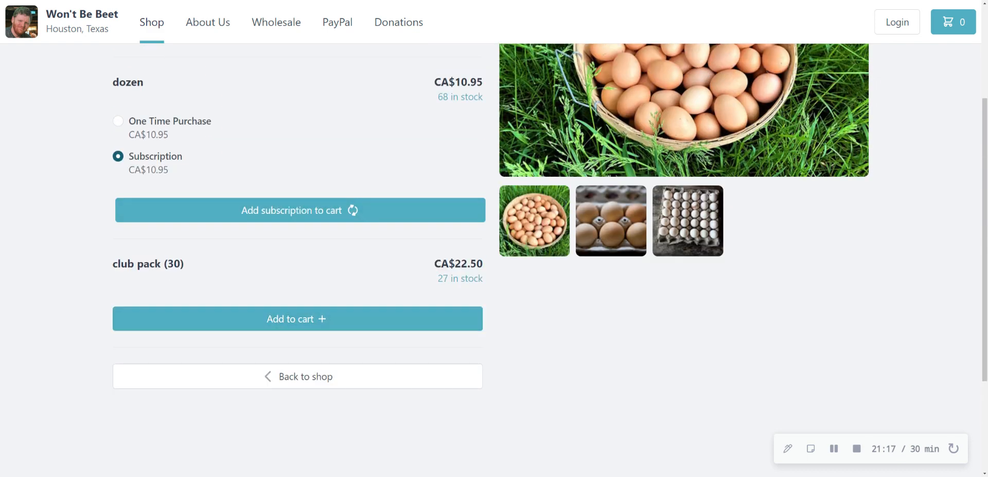
pyautogui.scroll(2, 234, 295)
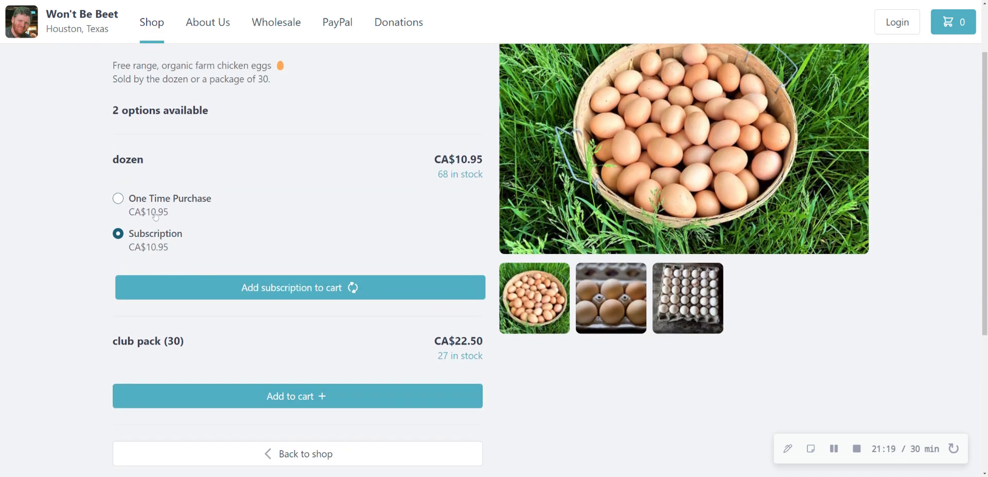
pyautogui.scroll(1, 253, 285)
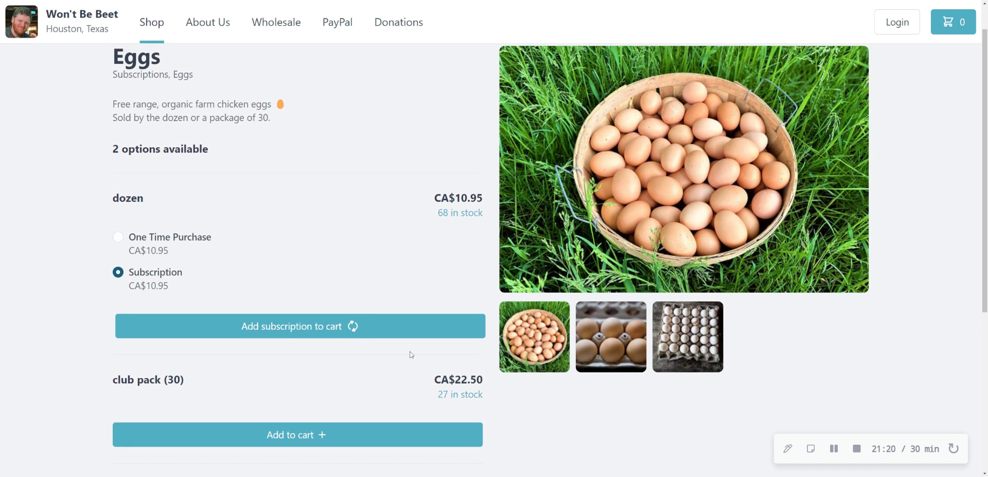
# Step: Start adding the dozen-eggs subscription to the cart, view the delivery address form, and return to the delivery options
pyautogui.click(329, 326)
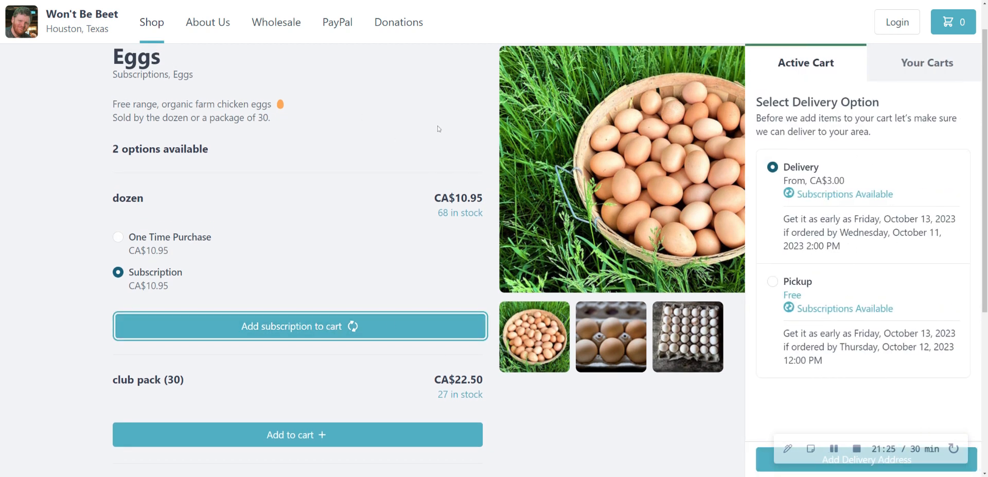
pyautogui.click(769, 462)
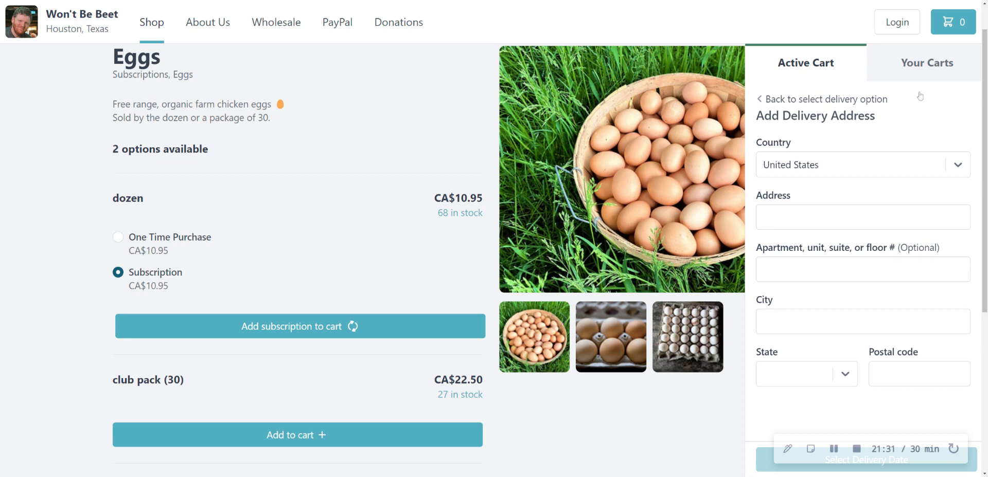
pyautogui.click(789, 99)
# Step: Set the order to pickup at Division Street Farmer's Market on Sunday, Oct 15, 09:00 AM - 05:00 PM, and start shopping
pyautogui.click(793, 282)
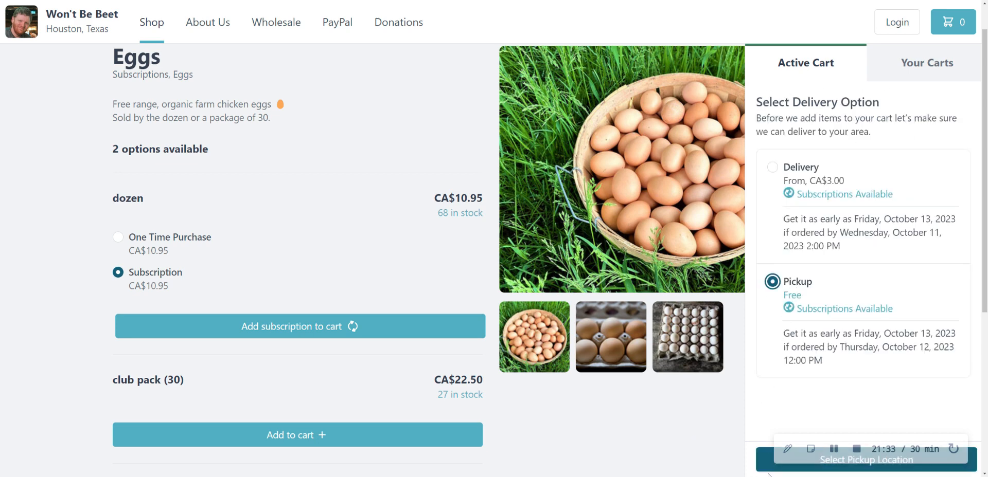
pyautogui.click(767, 468)
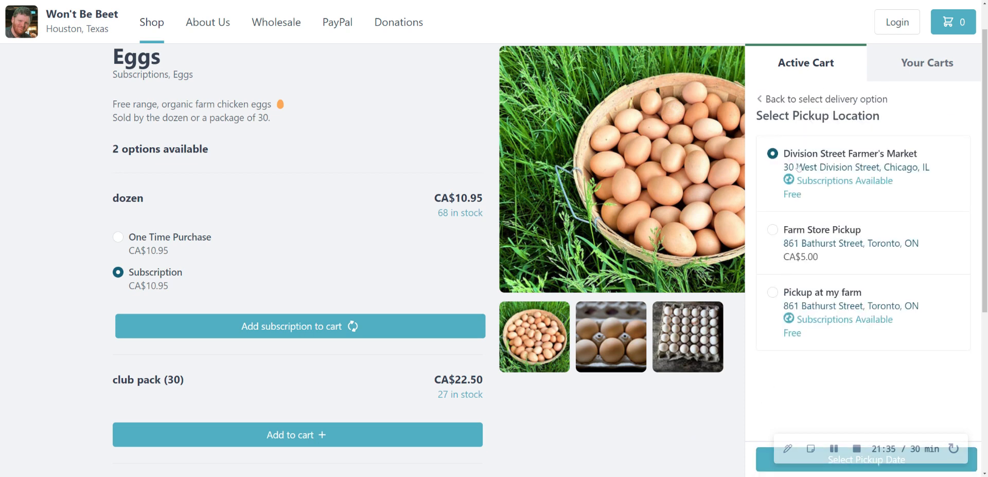
pyautogui.click(794, 459)
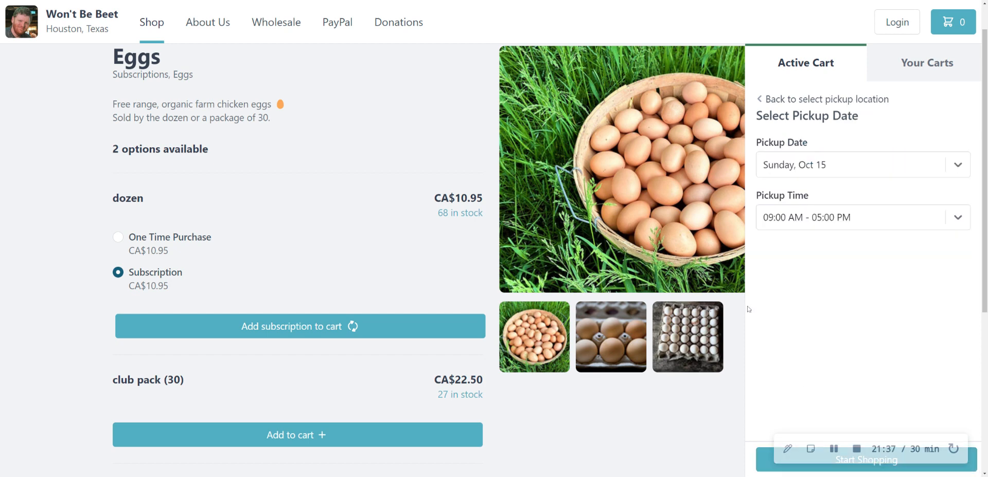
pyautogui.click(827, 226)
pyautogui.click(821, 248)
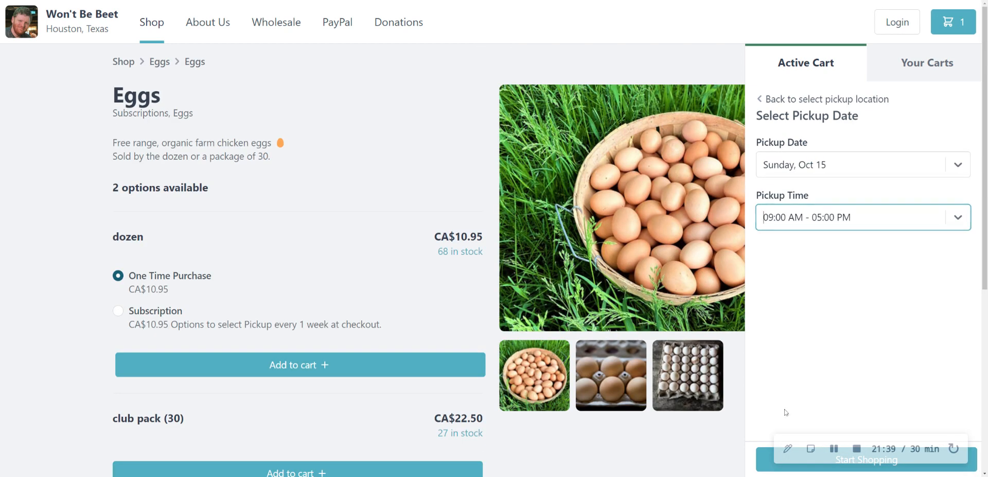
pyautogui.click(766, 468)
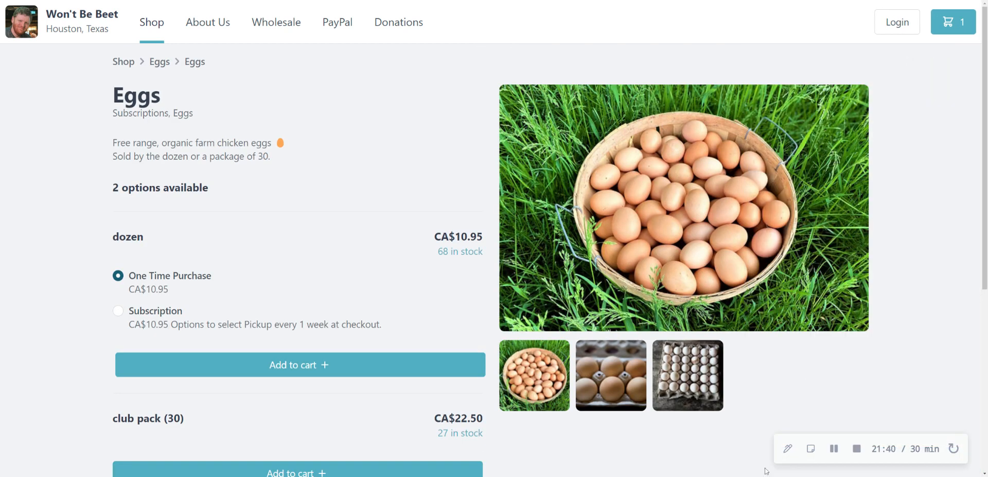
# Step: Return to the shop, filter the products by vendor Arthur's Farm, and review the Honeycrisp apples' purchase options
pyautogui.click(161, 28)
pyautogui.scroll(-2, 72, 157)
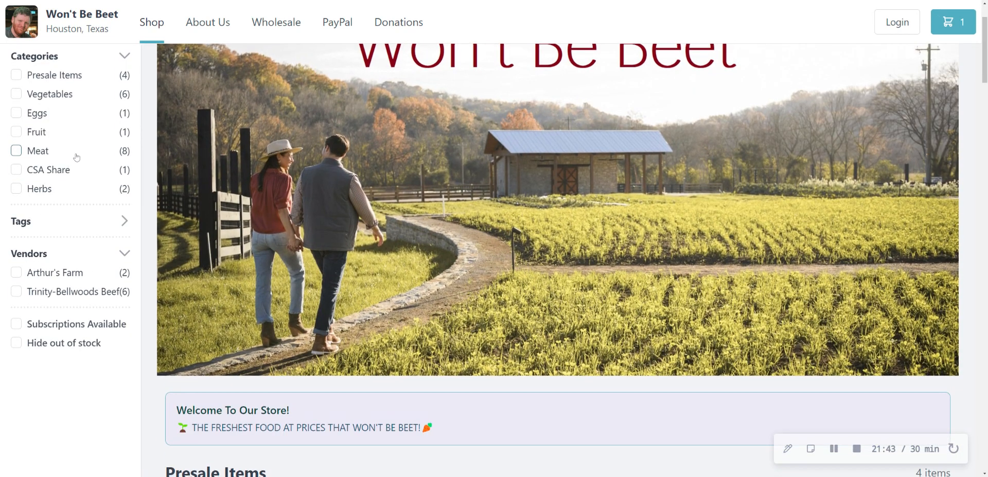
pyautogui.scroll(-2, 76, 157)
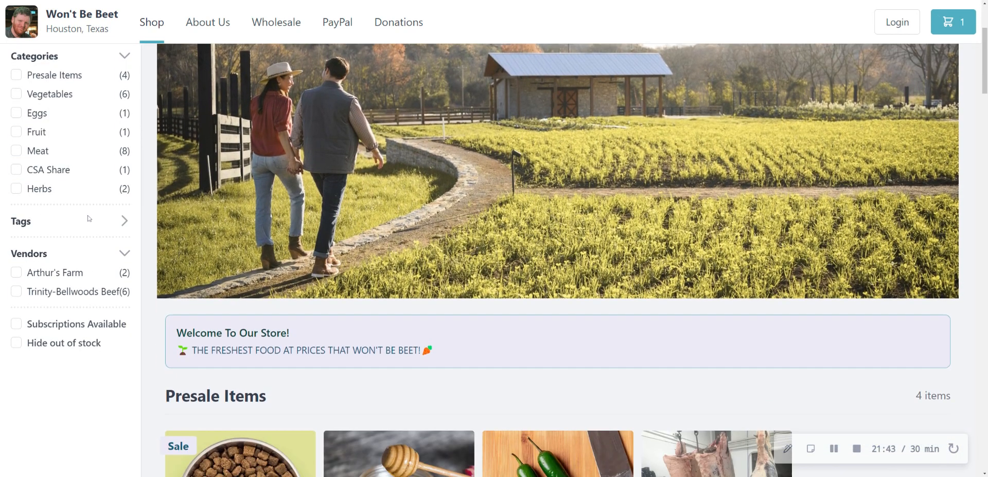
pyautogui.click(37, 277)
pyautogui.scroll(-4, 225, 285)
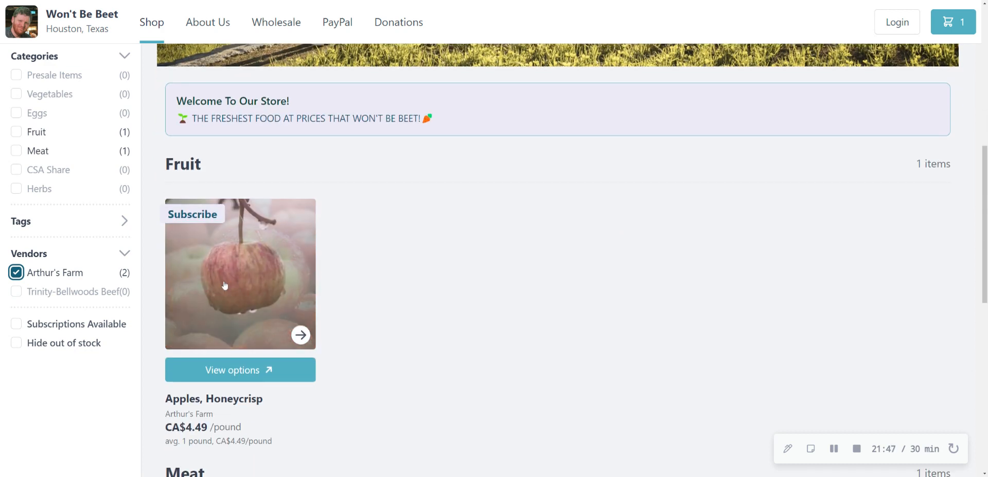
pyautogui.click(215, 371)
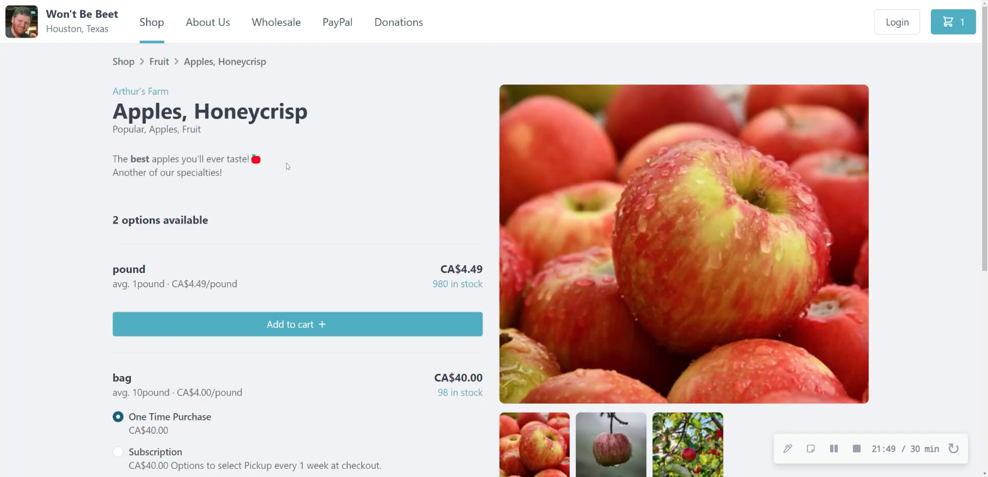
pyautogui.scroll(-2, 287, 166)
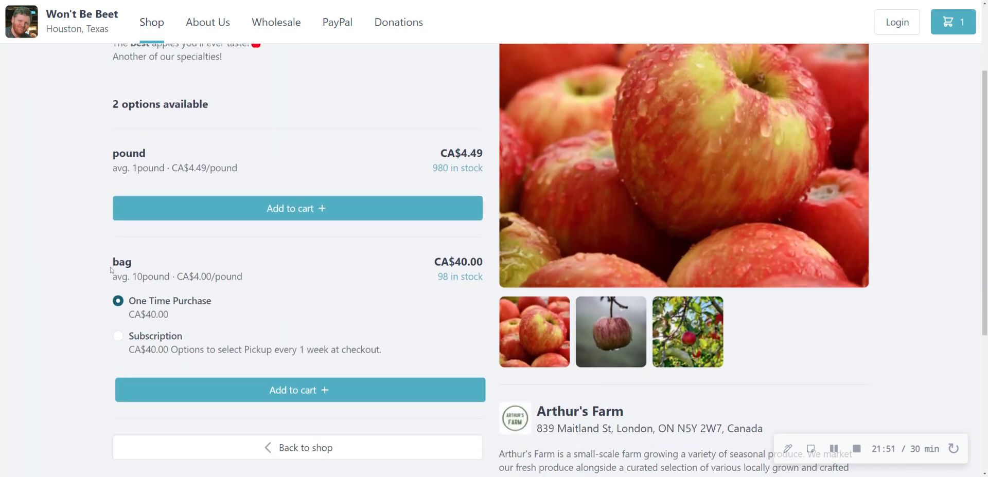
pyautogui.scroll(2, 260, 314)
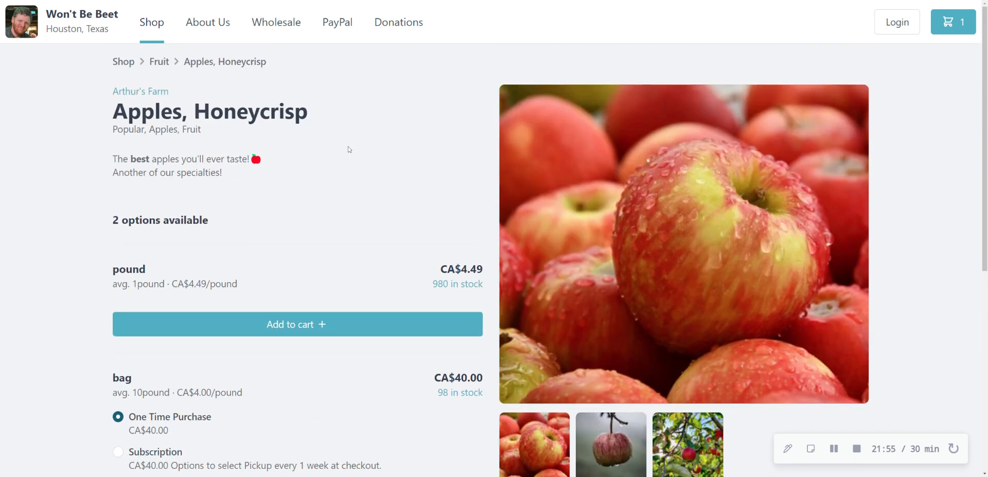
# Step: Preview the Honeycrisp apples page at narrower screen widths and restore the full-width layout
pyautogui.press('F12')
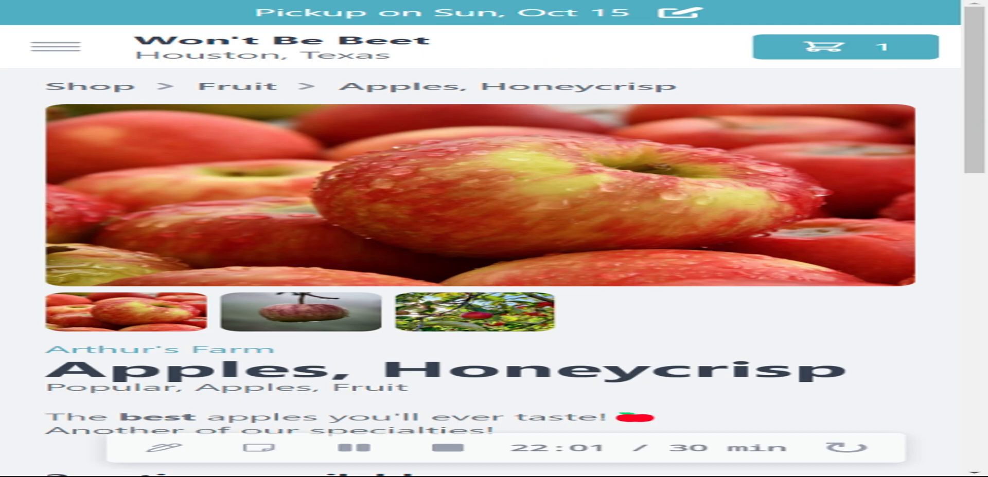
pyautogui.press('F12')
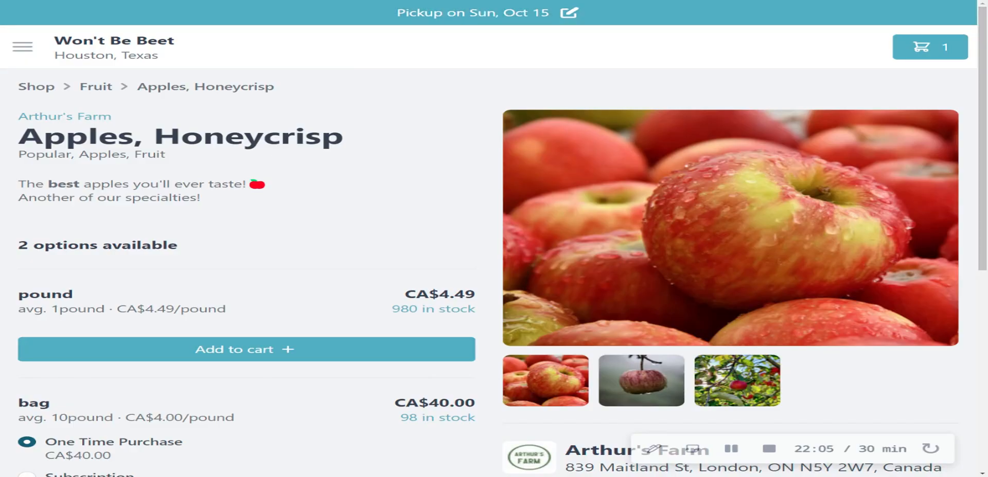
pyautogui.press('F12')
pyautogui.press('F12')
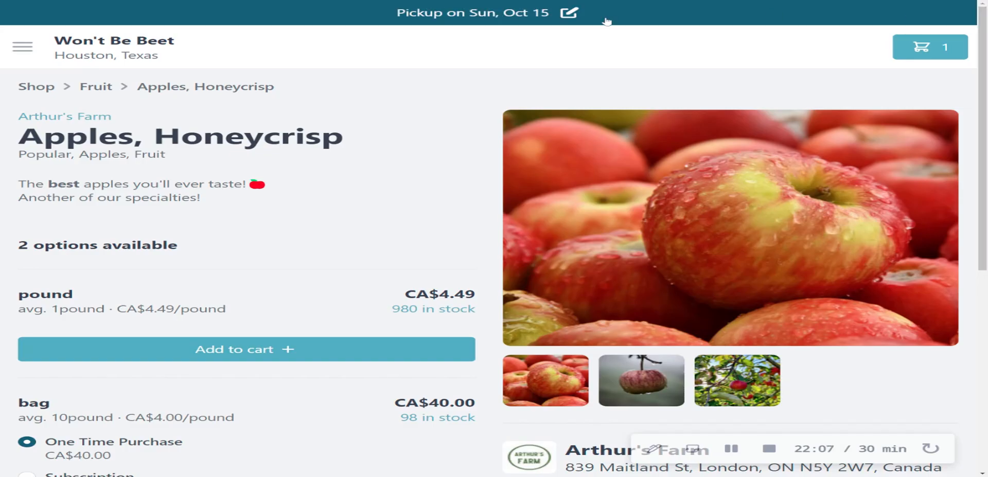
pyautogui.press('F12')
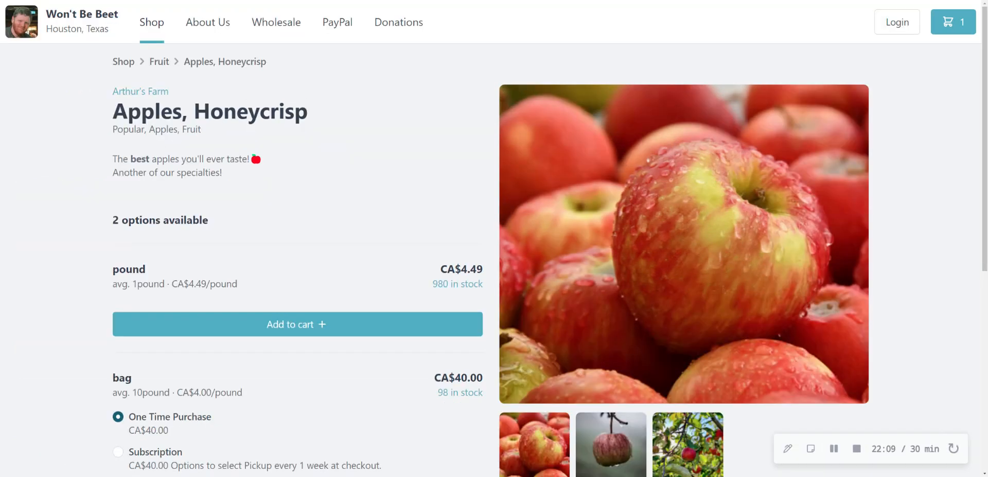
# Step: Look over the Honeycrisp apples page and open the store's About Us page
pyautogui.scroll(-5, 303, 132)
pyautogui.scroll(5, 303, 132)
pyautogui.click(206, 29)
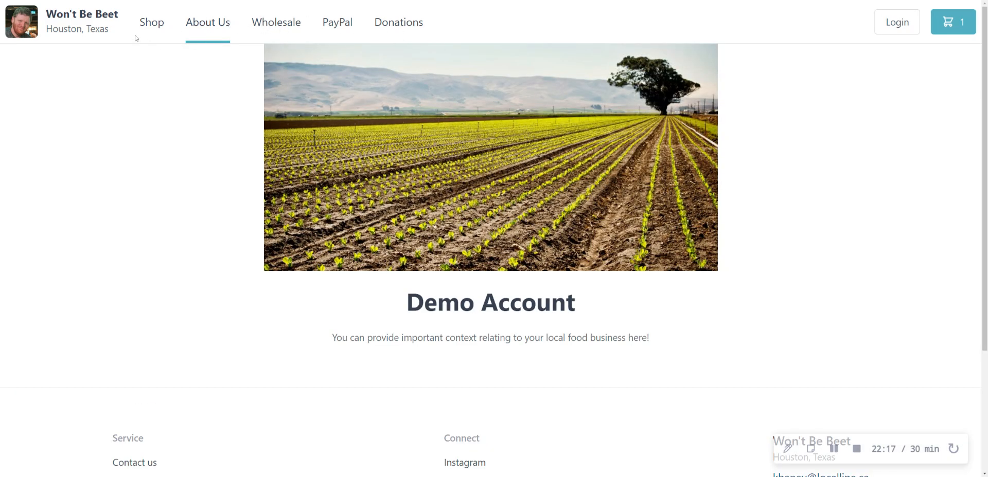
# Step: Go back to the shop and expand the Tags filter list
pyautogui.click(150, 25)
pyautogui.scroll(-2, 236, 213)
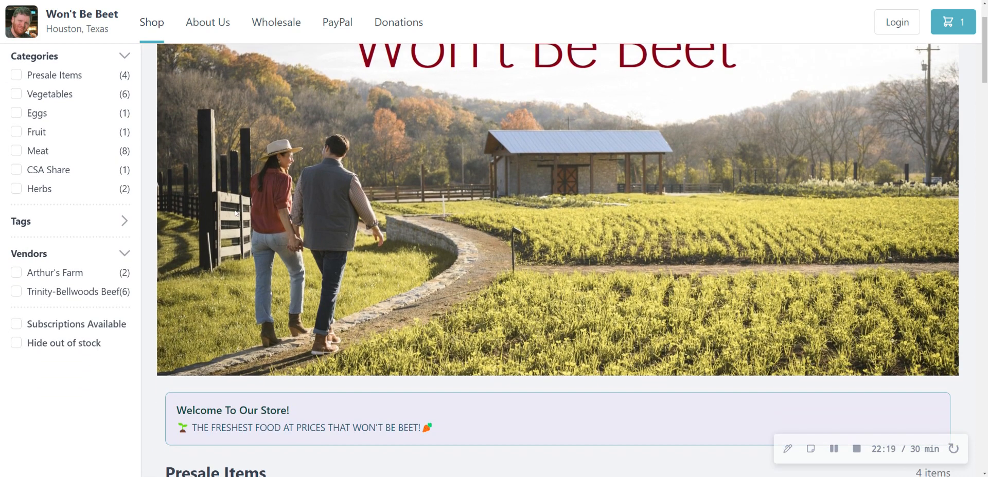
pyautogui.scroll(2, 236, 214)
pyautogui.click(109, 263)
pyautogui.scroll(-3, 54, 288)
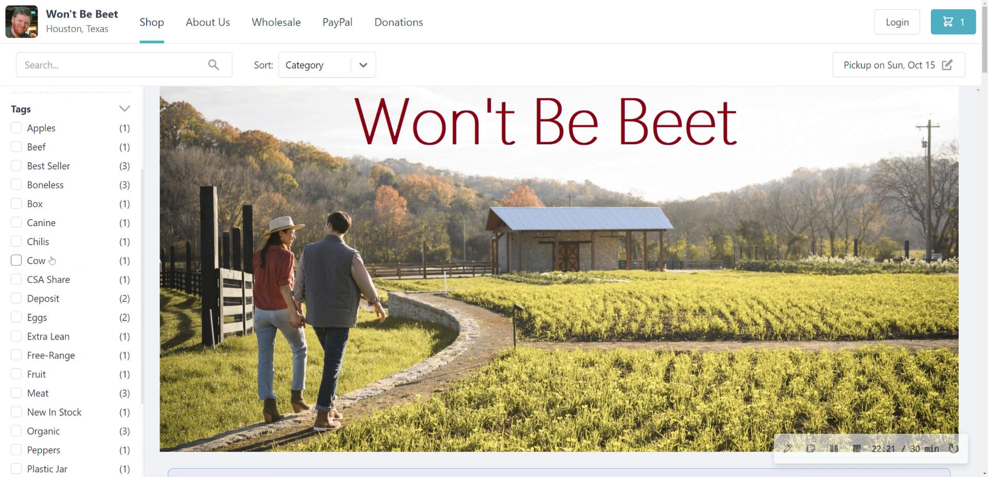
# Step: Filter the products by the New In Stock tag and remove that filter
pyautogui.scroll(-4, 51, 260)
pyautogui.click(48, 198)
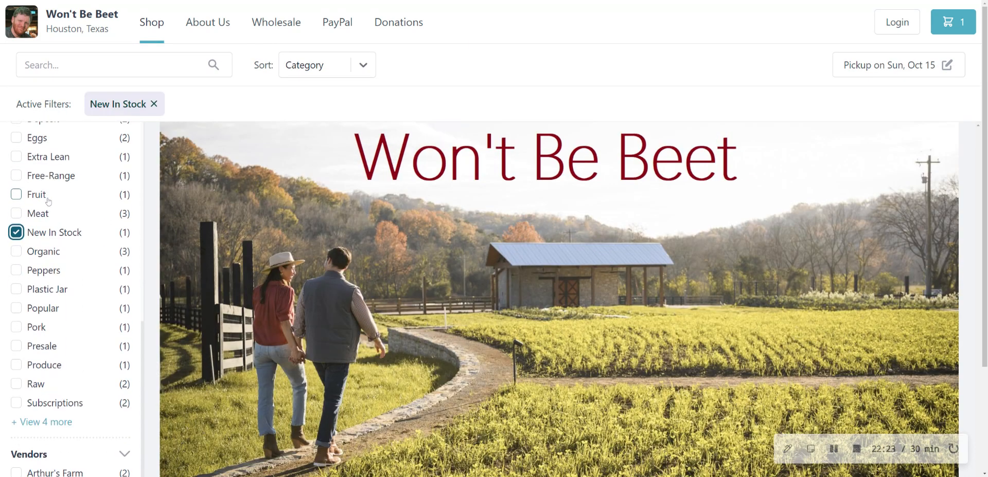
pyautogui.click(154, 104)
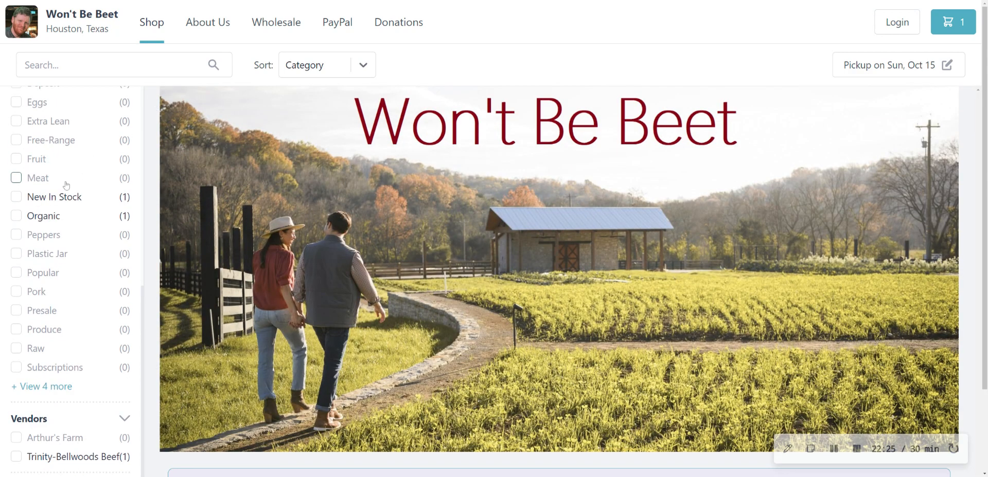
# Step: Look through the available product tags in the filter list
pyautogui.scroll(5, 67, 205)
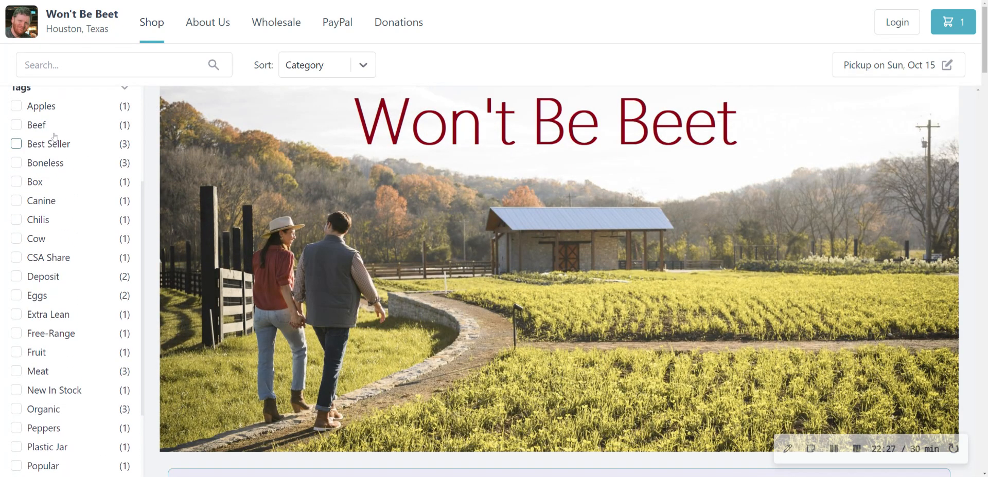
pyautogui.scroll(2, 55, 151)
pyautogui.scroll(-2, 55, 151)
pyautogui.scroll(-1, 55, 151)
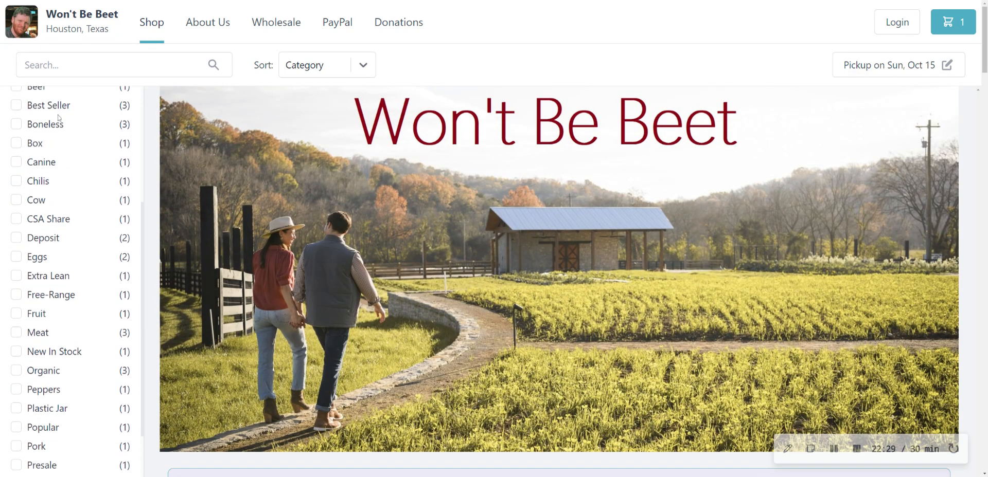
# Step: Filter the products by the Best Seller tag, remove that filter, and look over the remaining tags
pyautogui.click(56, 108)
pyautogui.click(143, 104)
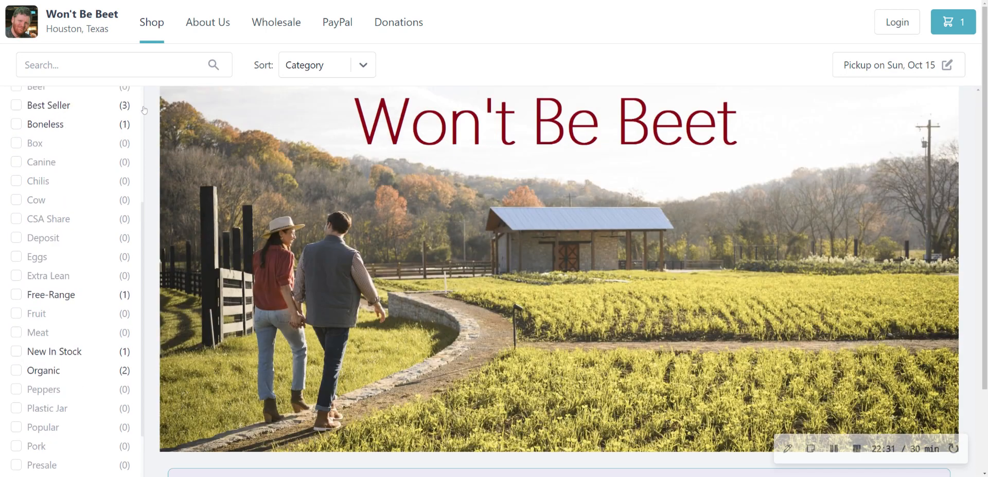
pyautogui.scroll(-2, 64, 284)
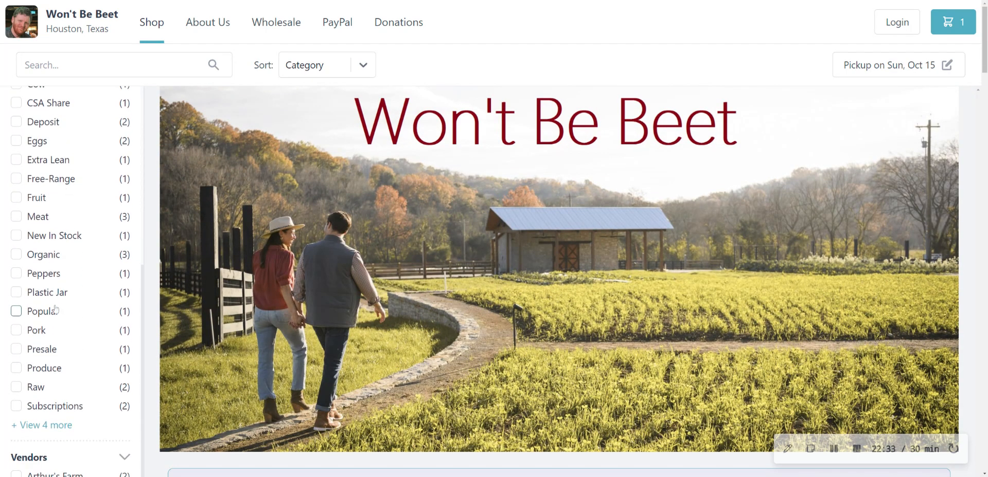
pyautogui.scroll(2, 16, 235)
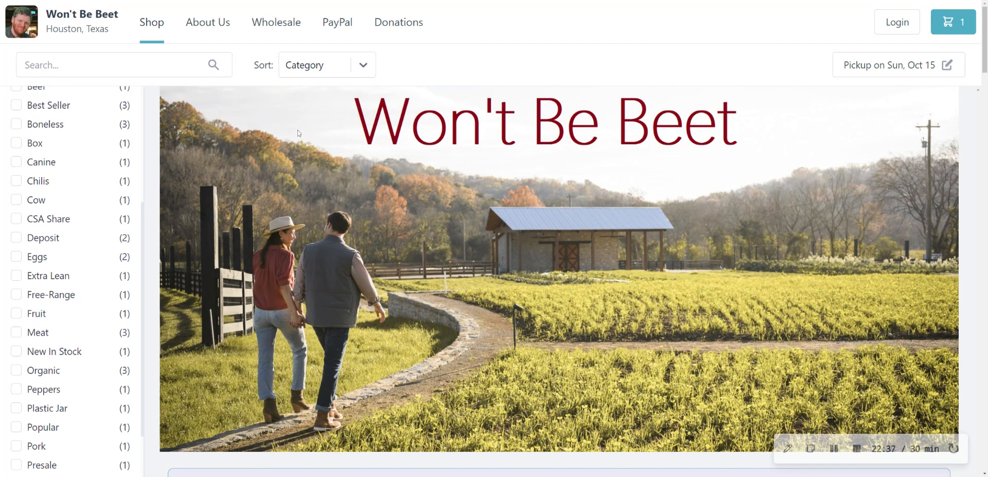
# Step: Check the available product sort options without changing the Category sorting, and look through the product listing down to the Eggs section
pyautogui.click(364, 67)
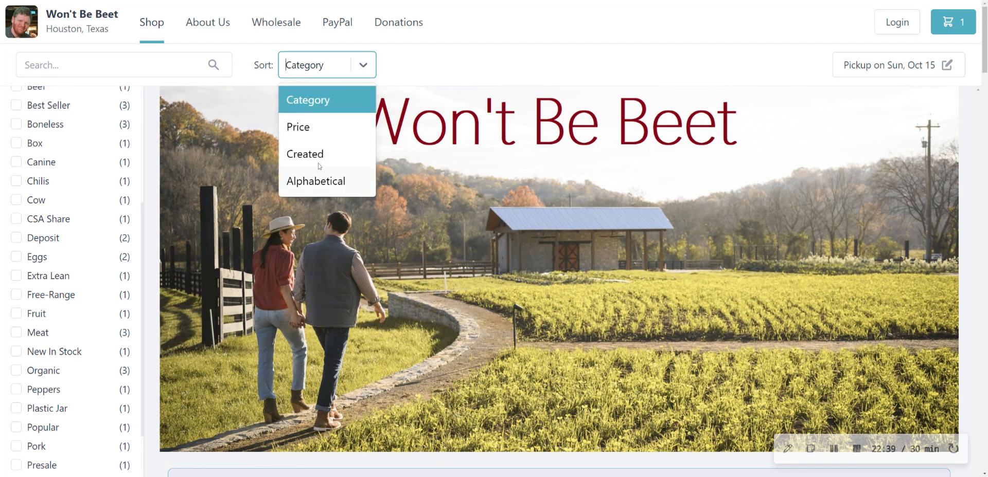
pyautogui.click(433, 67)
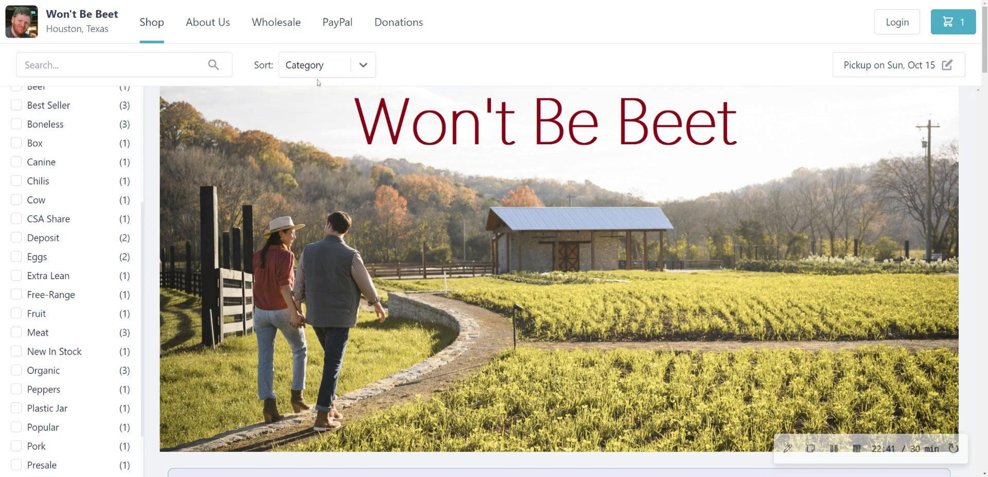
pyautogui.scroll(-5, 556, 195)
pyautogui.scroll(-5, 554, 194)
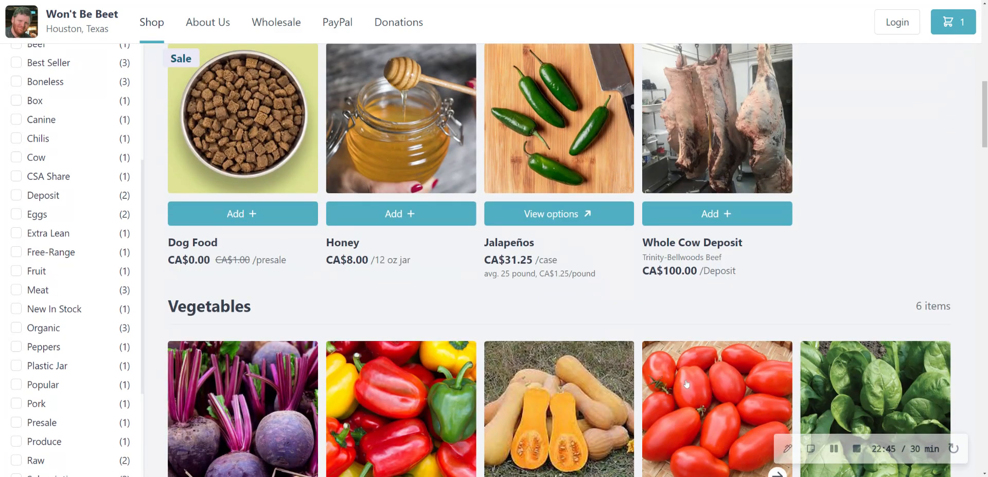
pyautogui.scroll(-2, 686, 384)
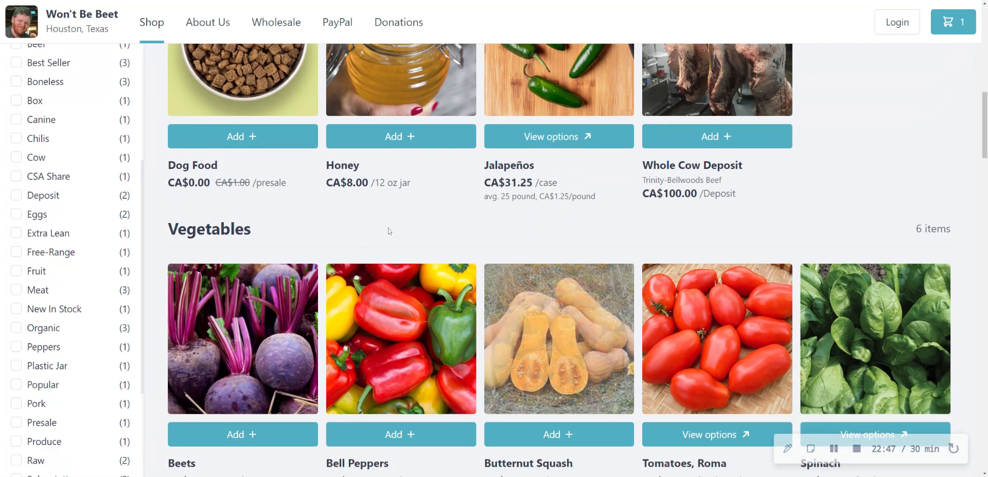
pyautogui.scroll(-7, 389, 232)
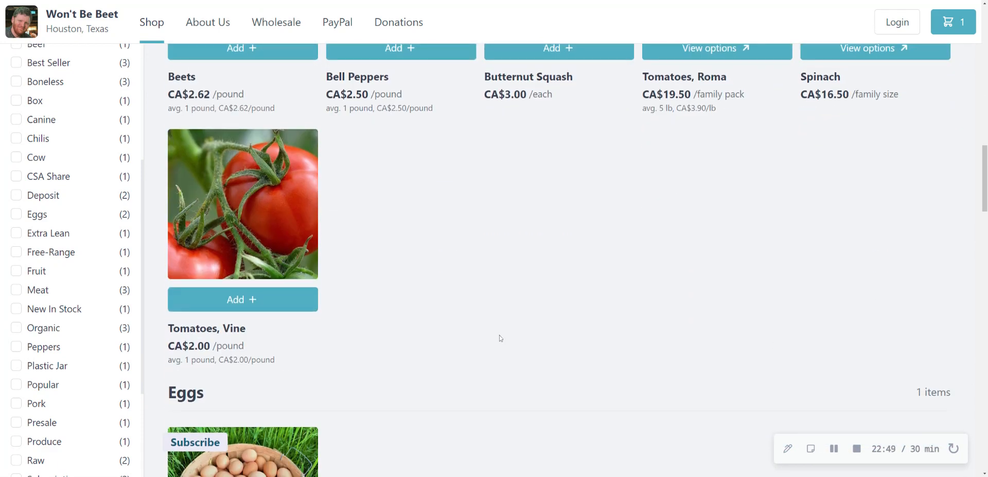